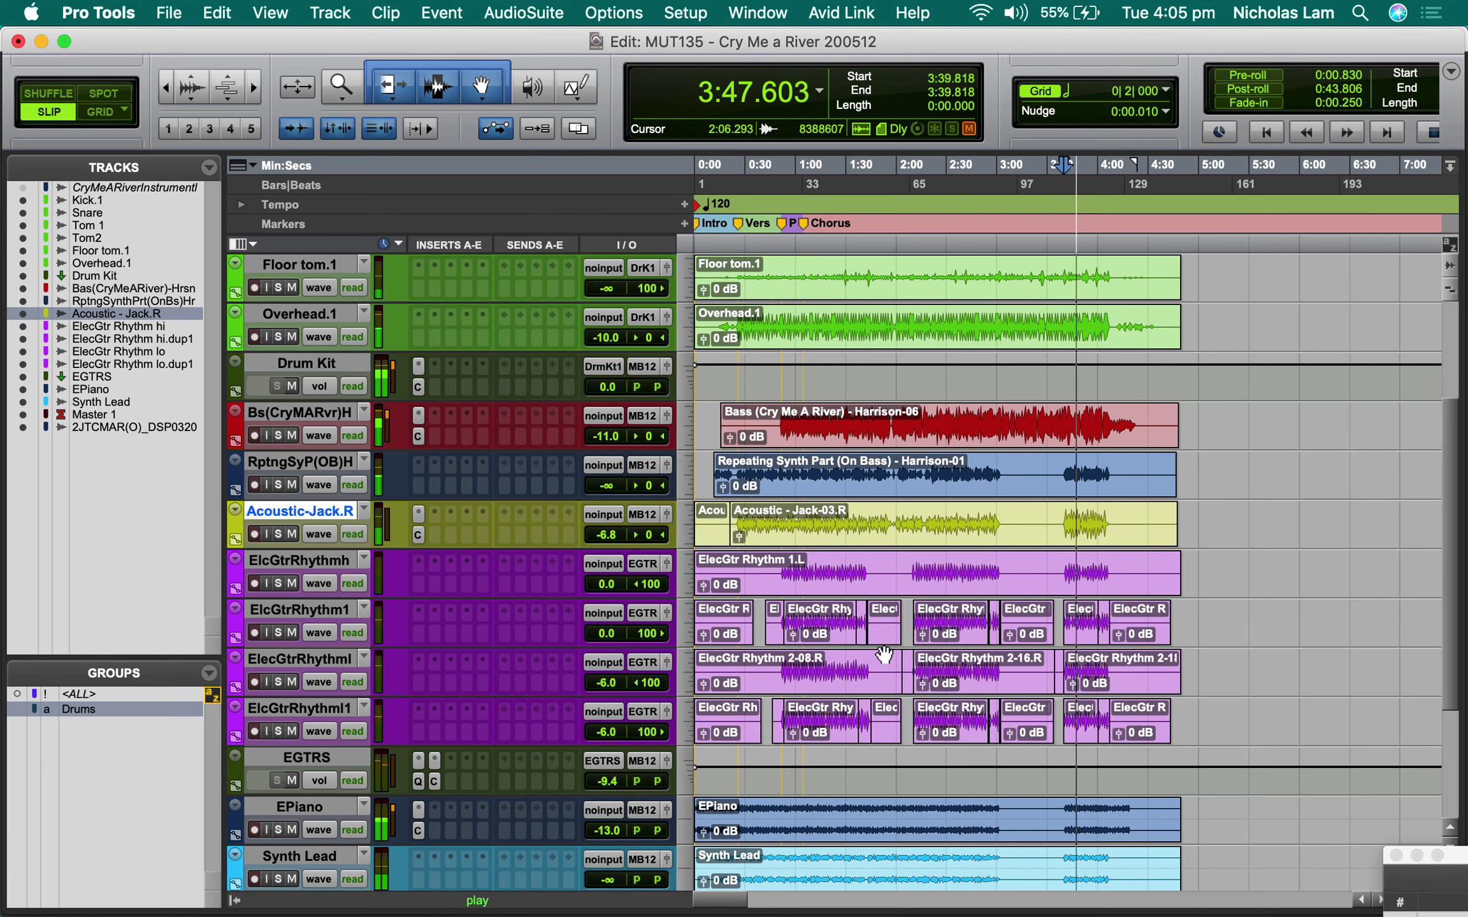
Step: Solo the acoustic guitar track and play it from 3:39.136
key("space")
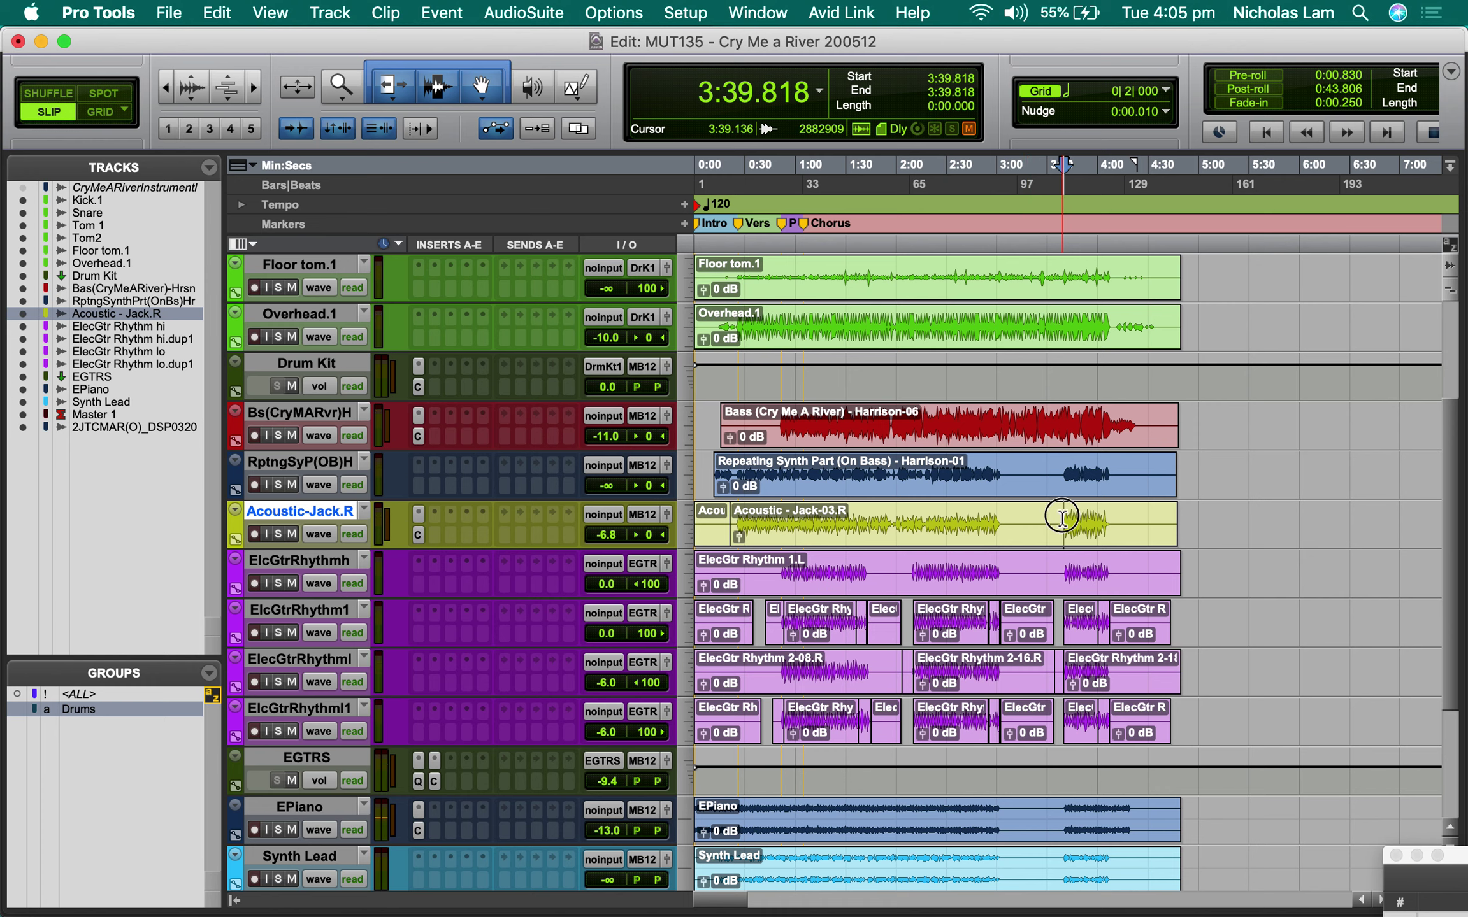
left_click_drag(1059, 424, 1091, 425)
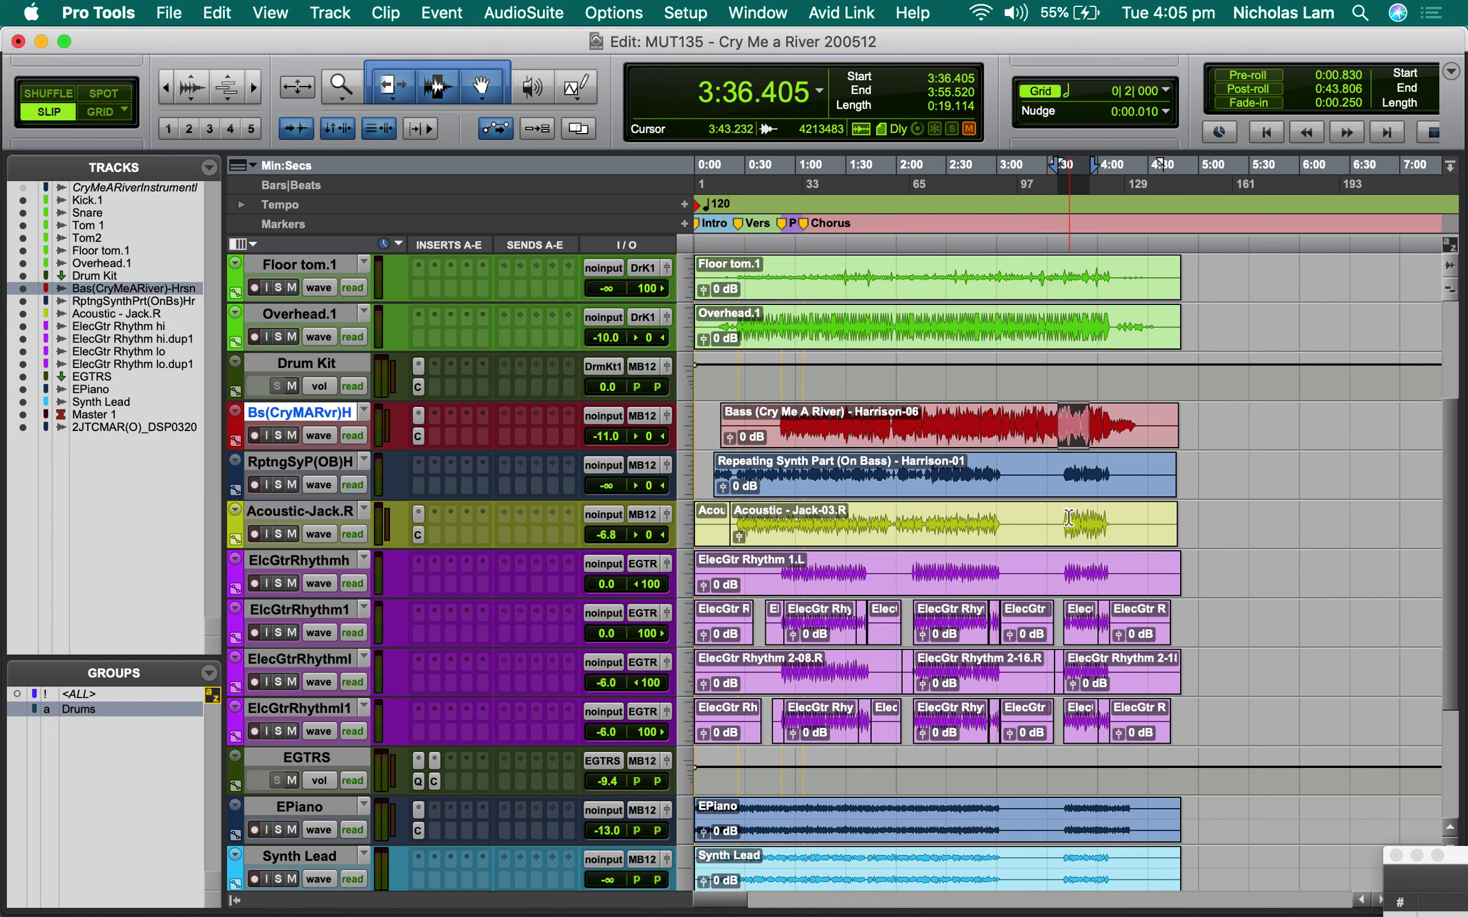
left_click(1061, 521)
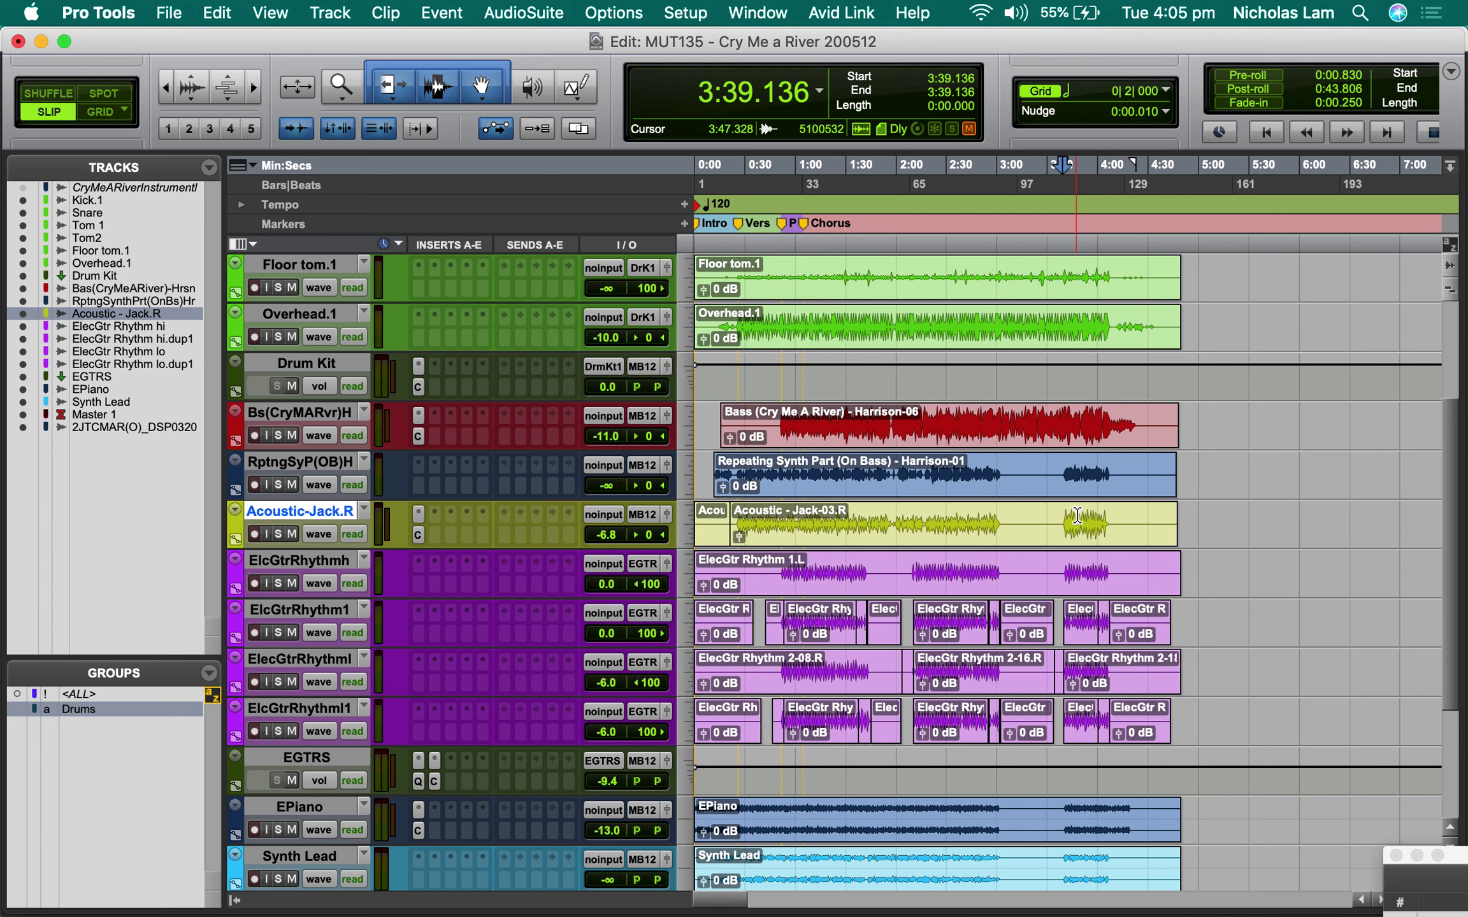
key("shift+s")
key("space")
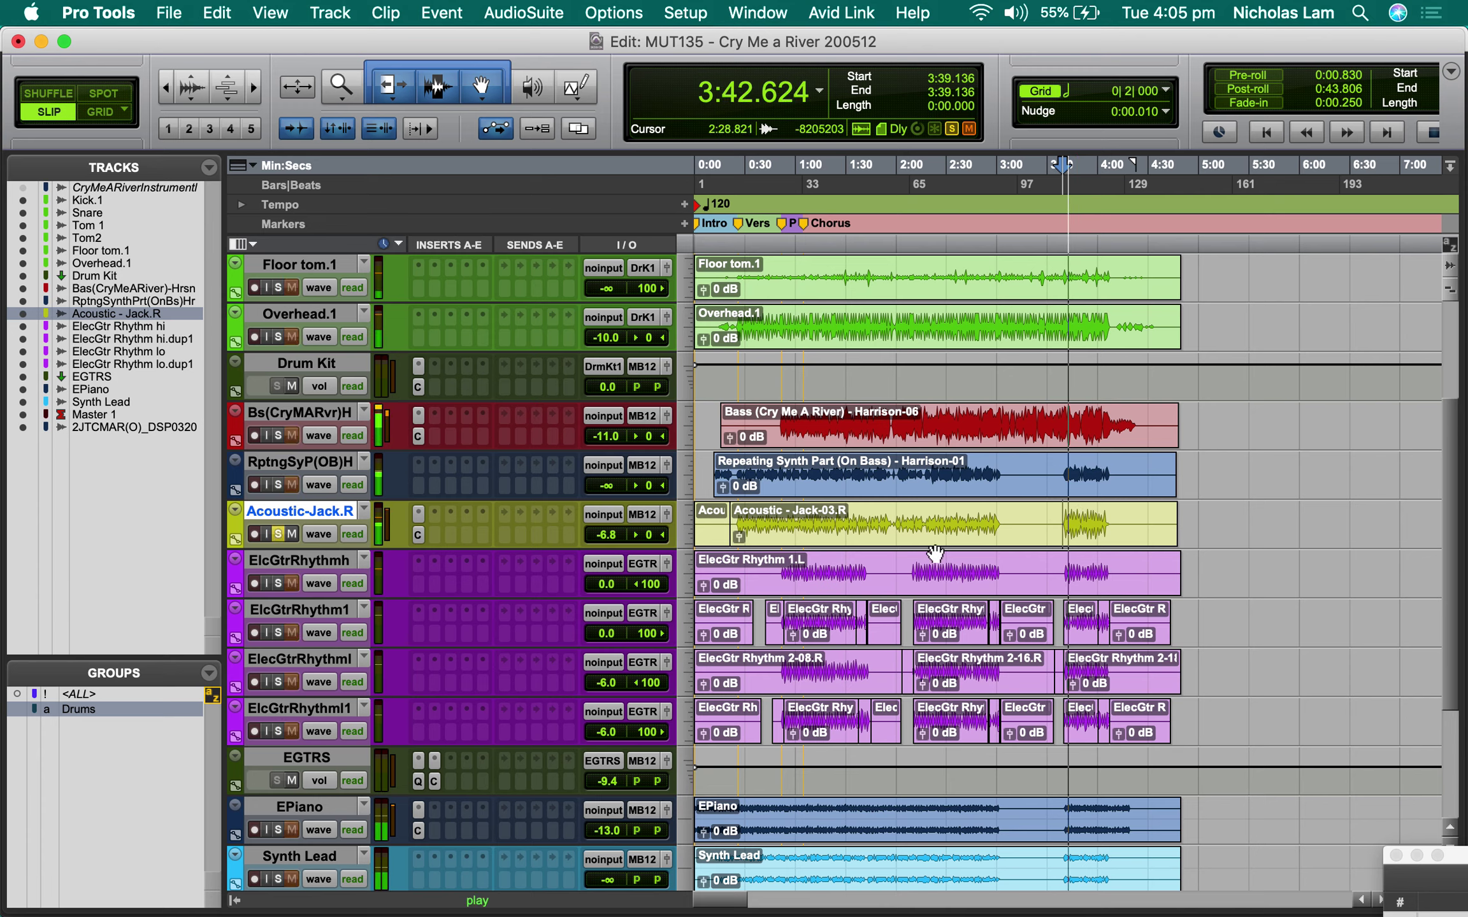
Step: Raise the threshold of the acoustic track's FabFilter Pro-C 2 compressor to about -15.28 dB and move its window clear of the inserts
left_click(417, 535)
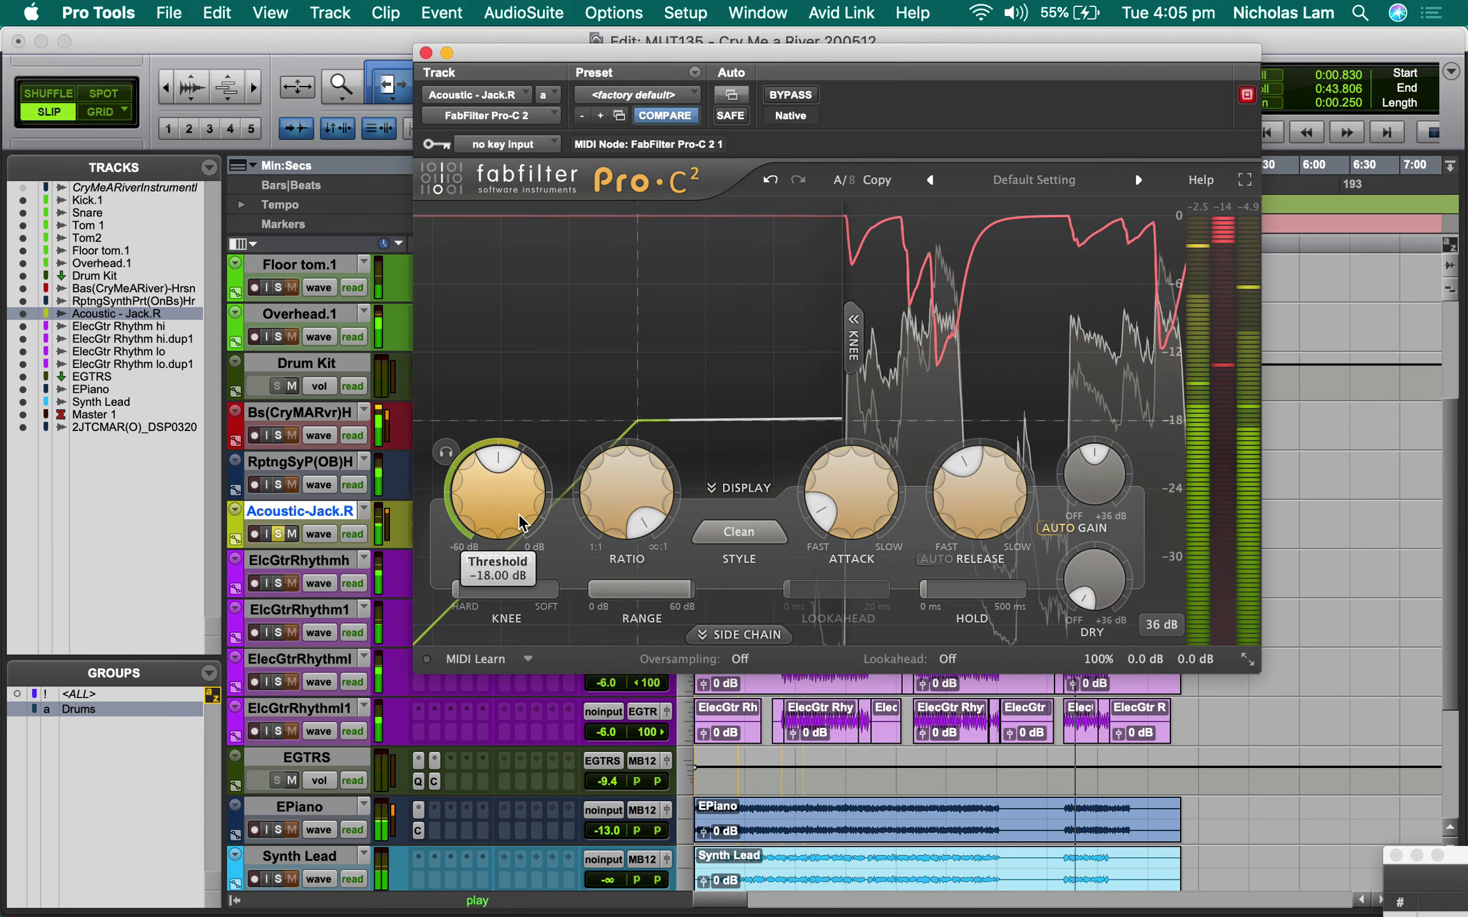
left_click_drag(517, 496, 521, 462)
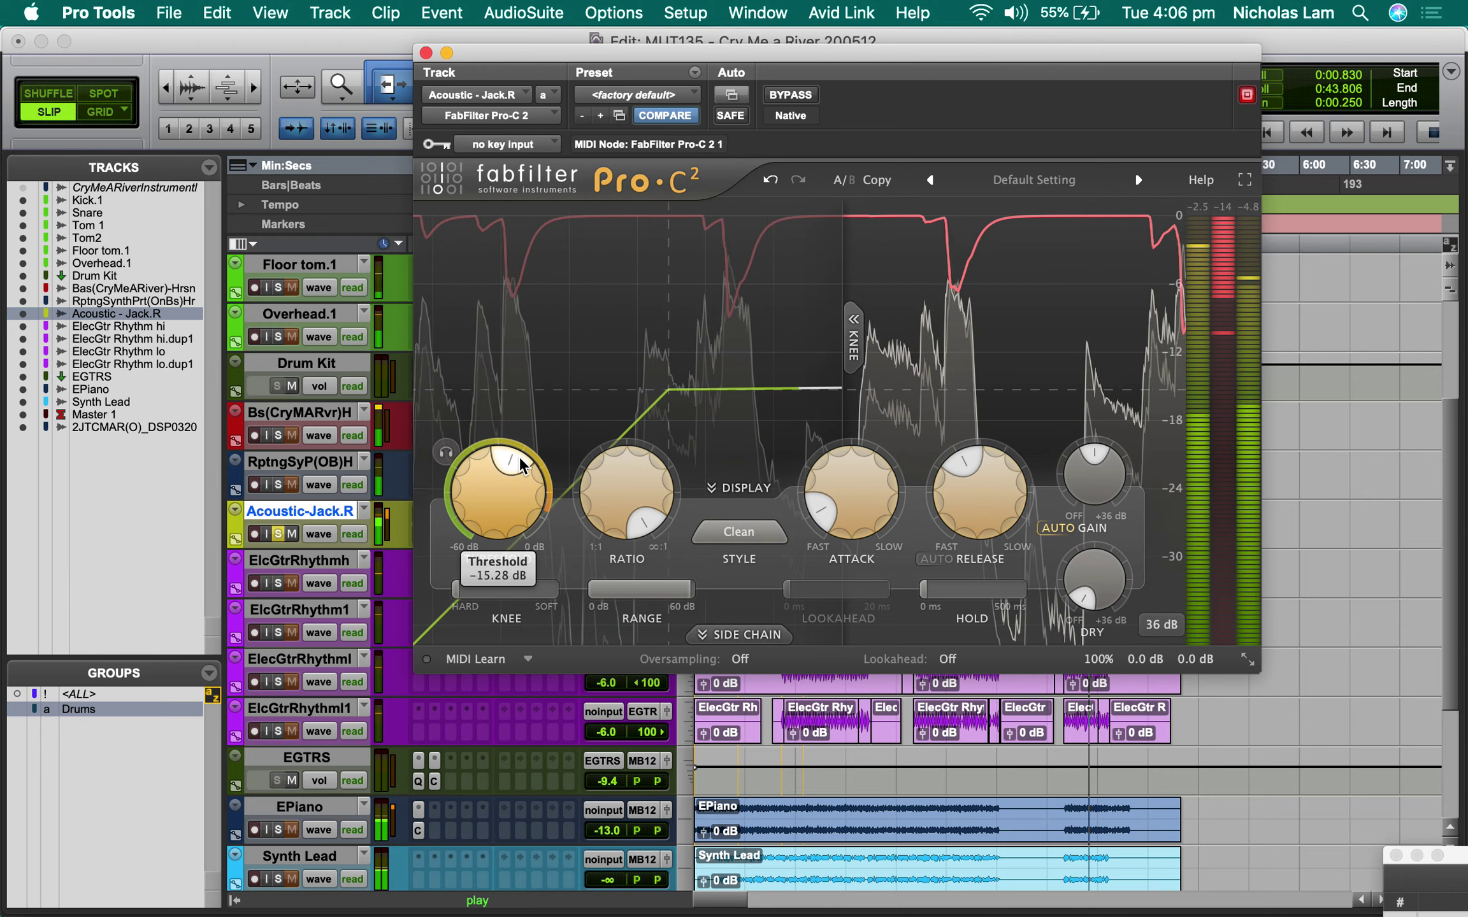
left_click_drag(531, 55, 785, 61)
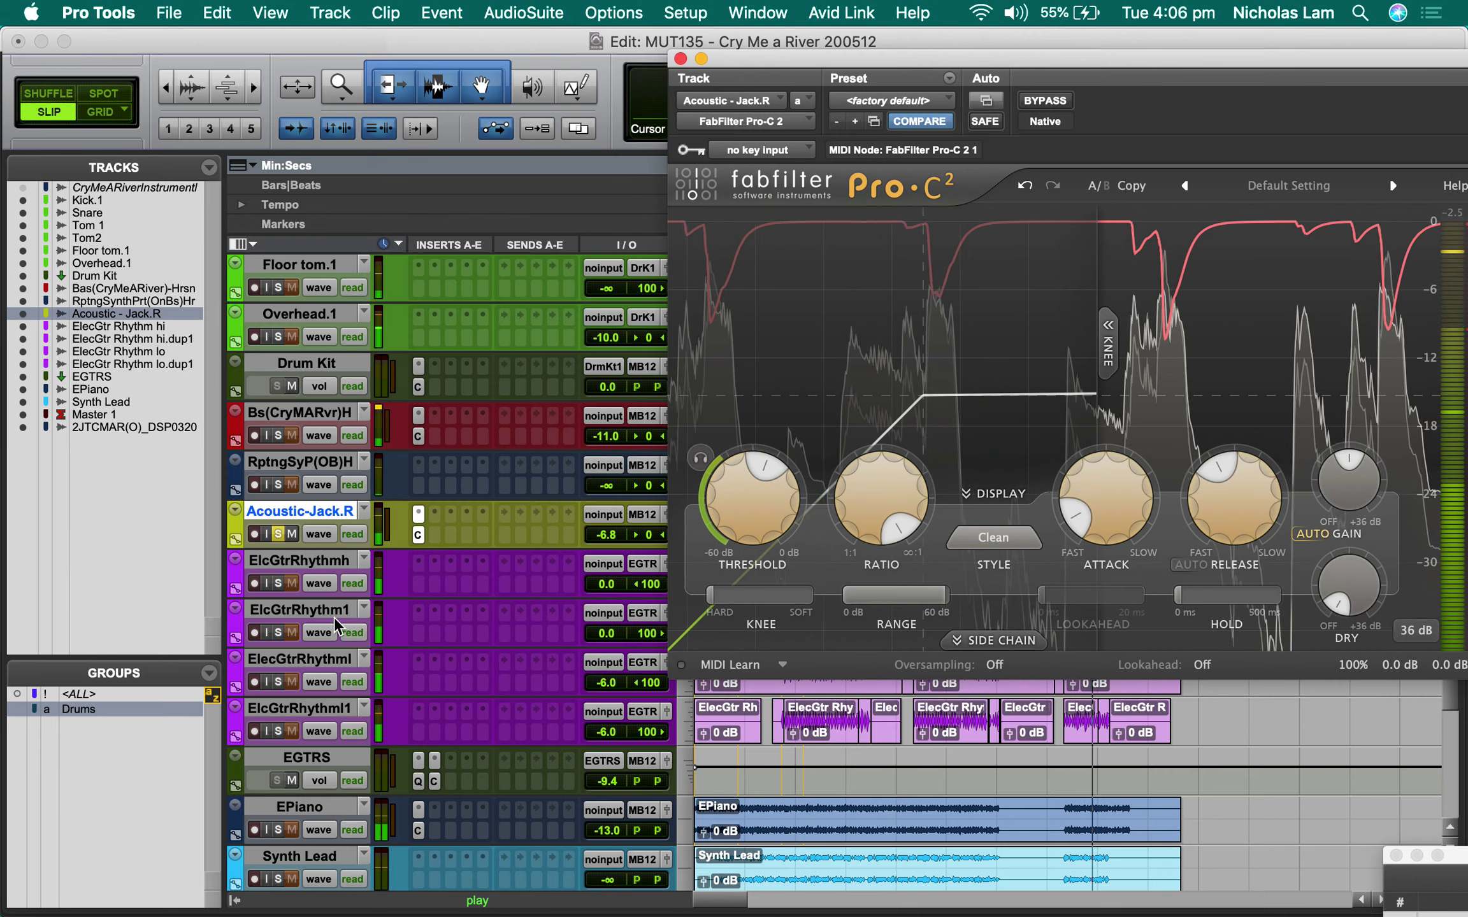
Step: Shift the acoustic track's compressor to insert slot B, add FabFilter Pro-Q 3 (mono) in slot A, and restart playback
left_click(431, 536)
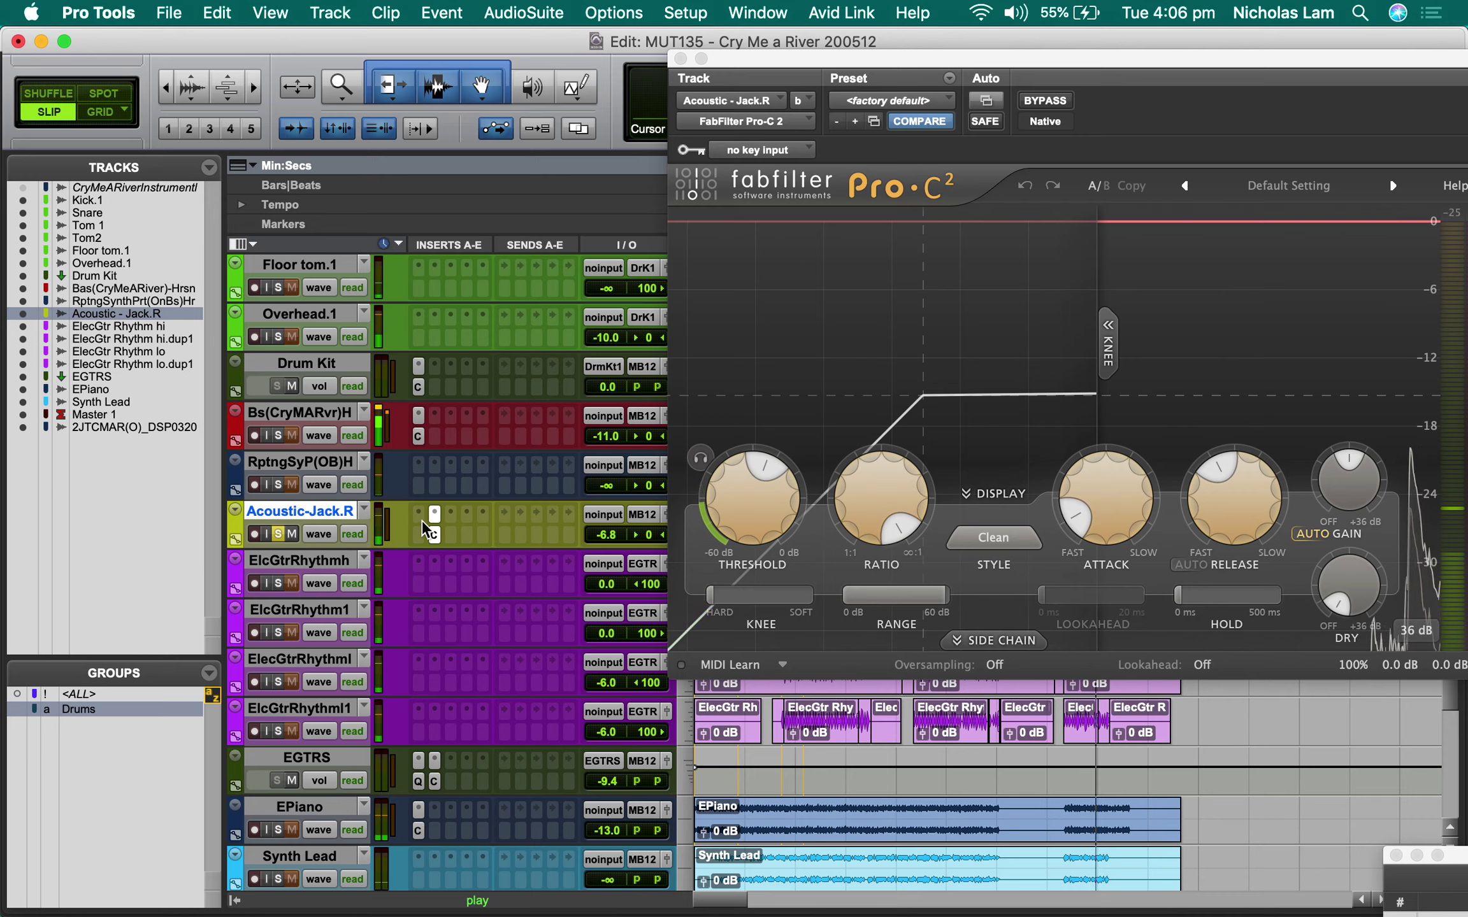
left_click(432, 533)
mouse_move(513, 527)
mouse_move(637, 520)
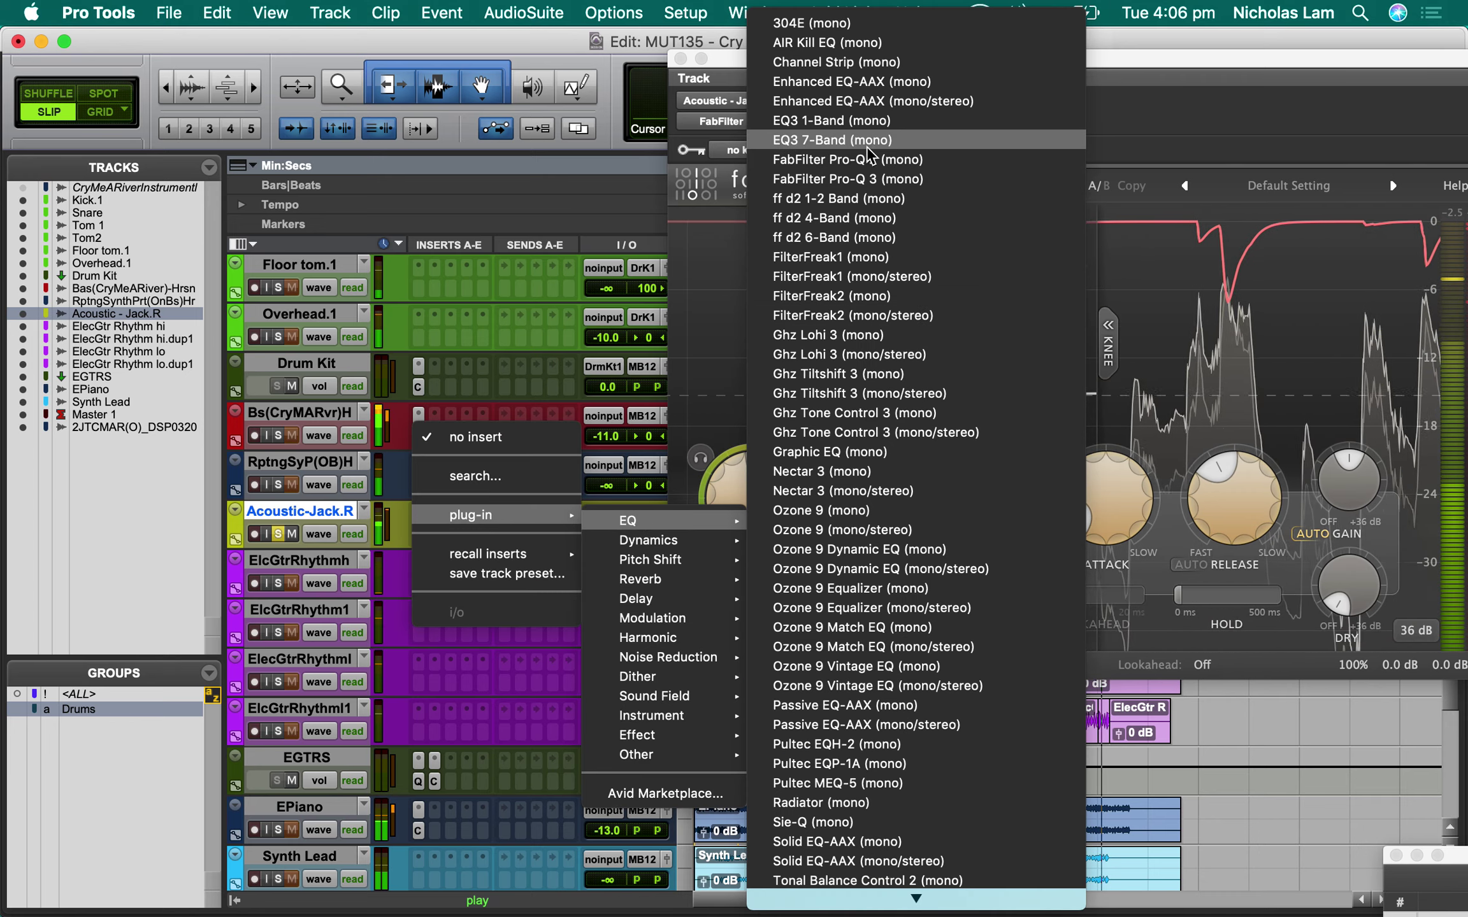
left_click(866, 180)
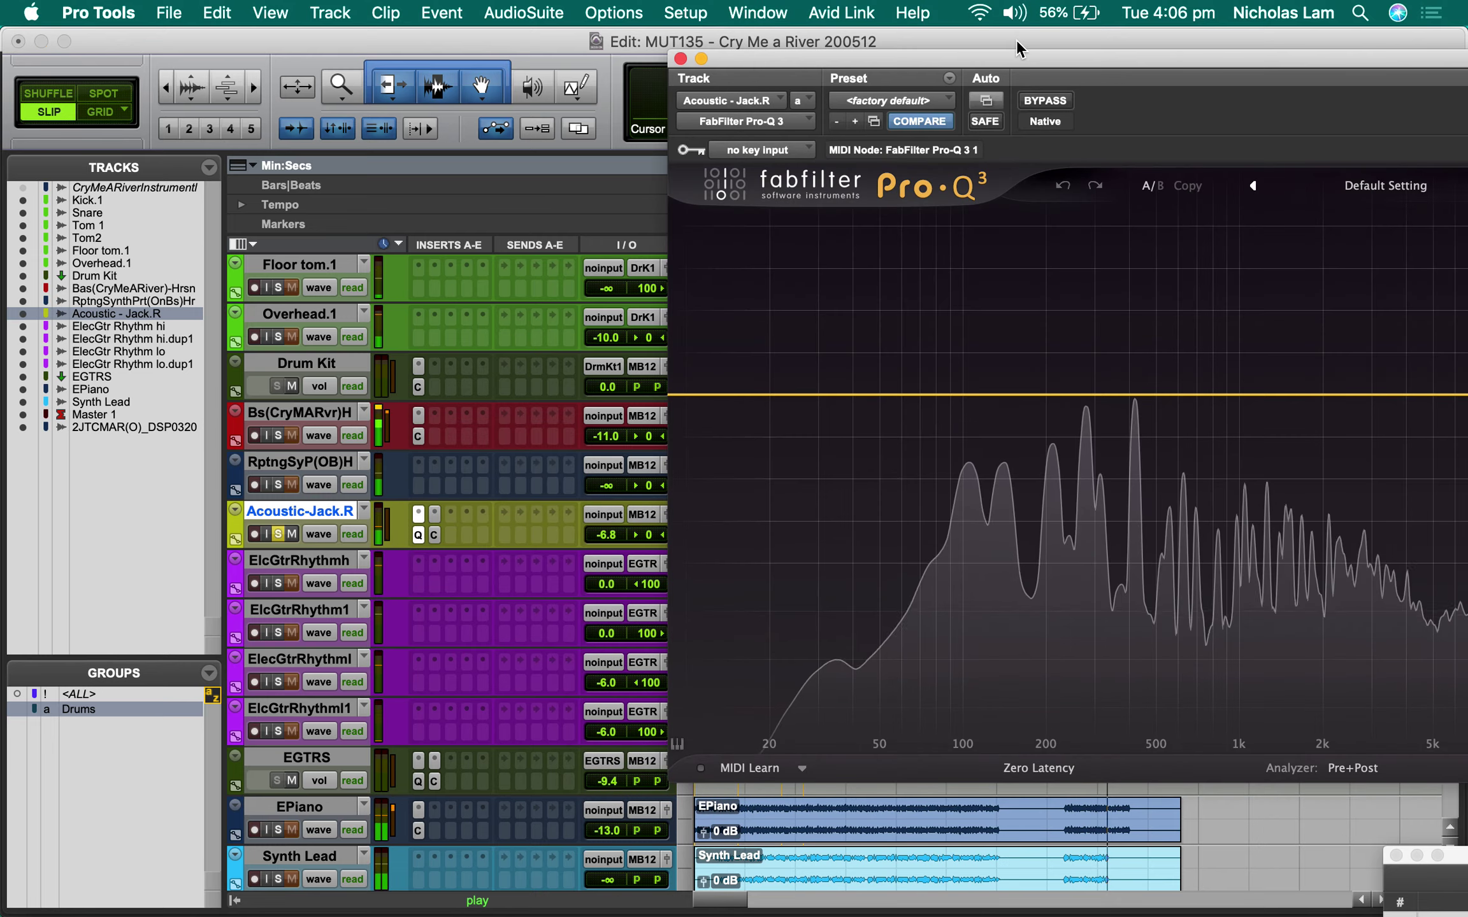
left_click_drag(1016, 59, 599, 39)
key("space")
key("space")
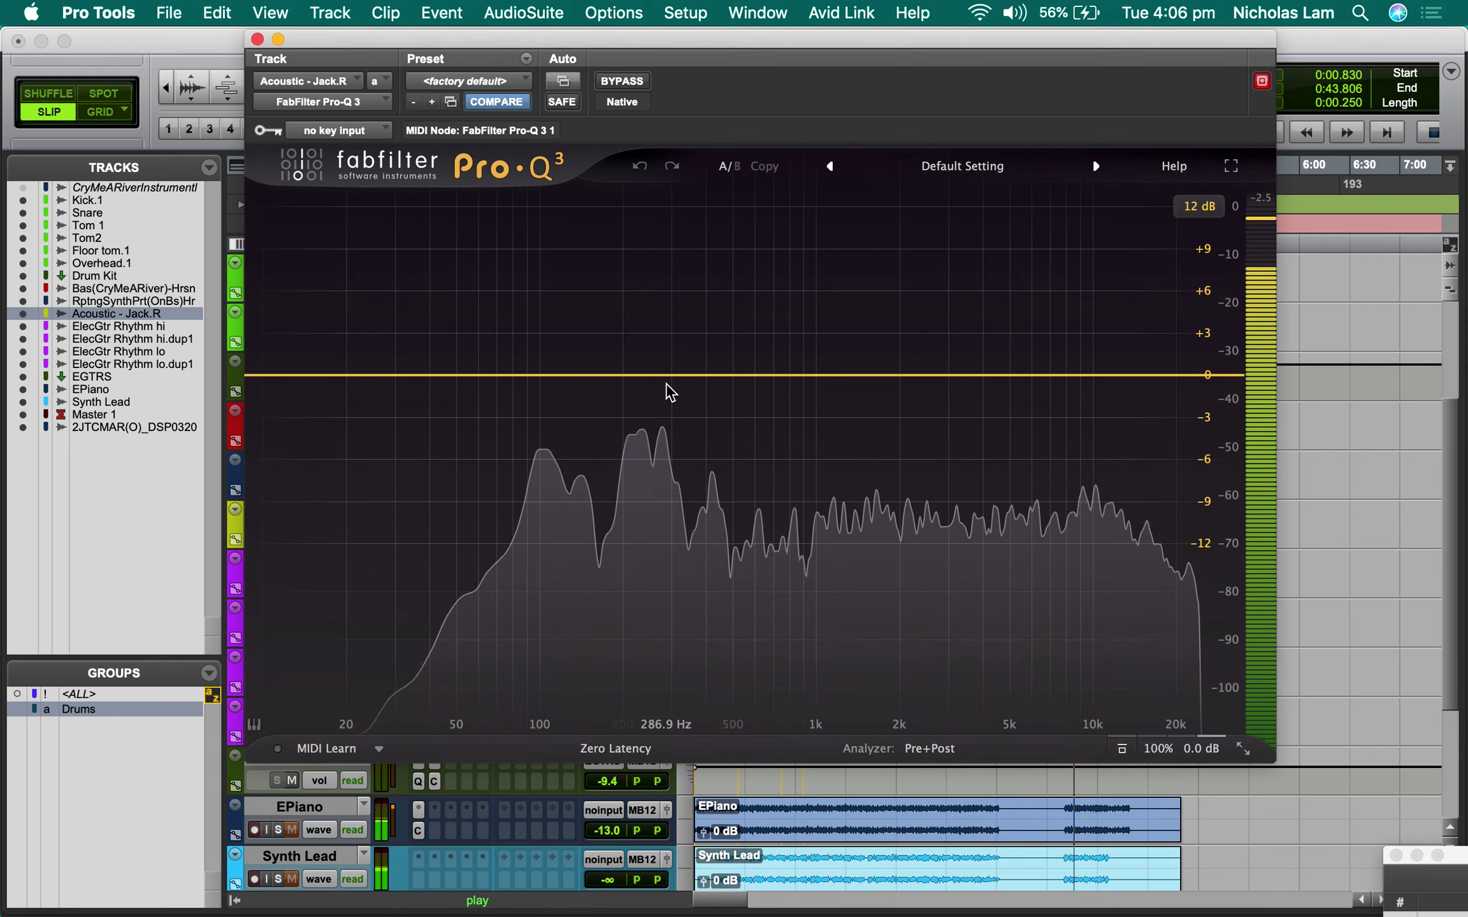
Step: Try a low-cut band in the EQ with its frequency raised to about 34 Hz, and remove the band
left_click(266, 377)
key("space")
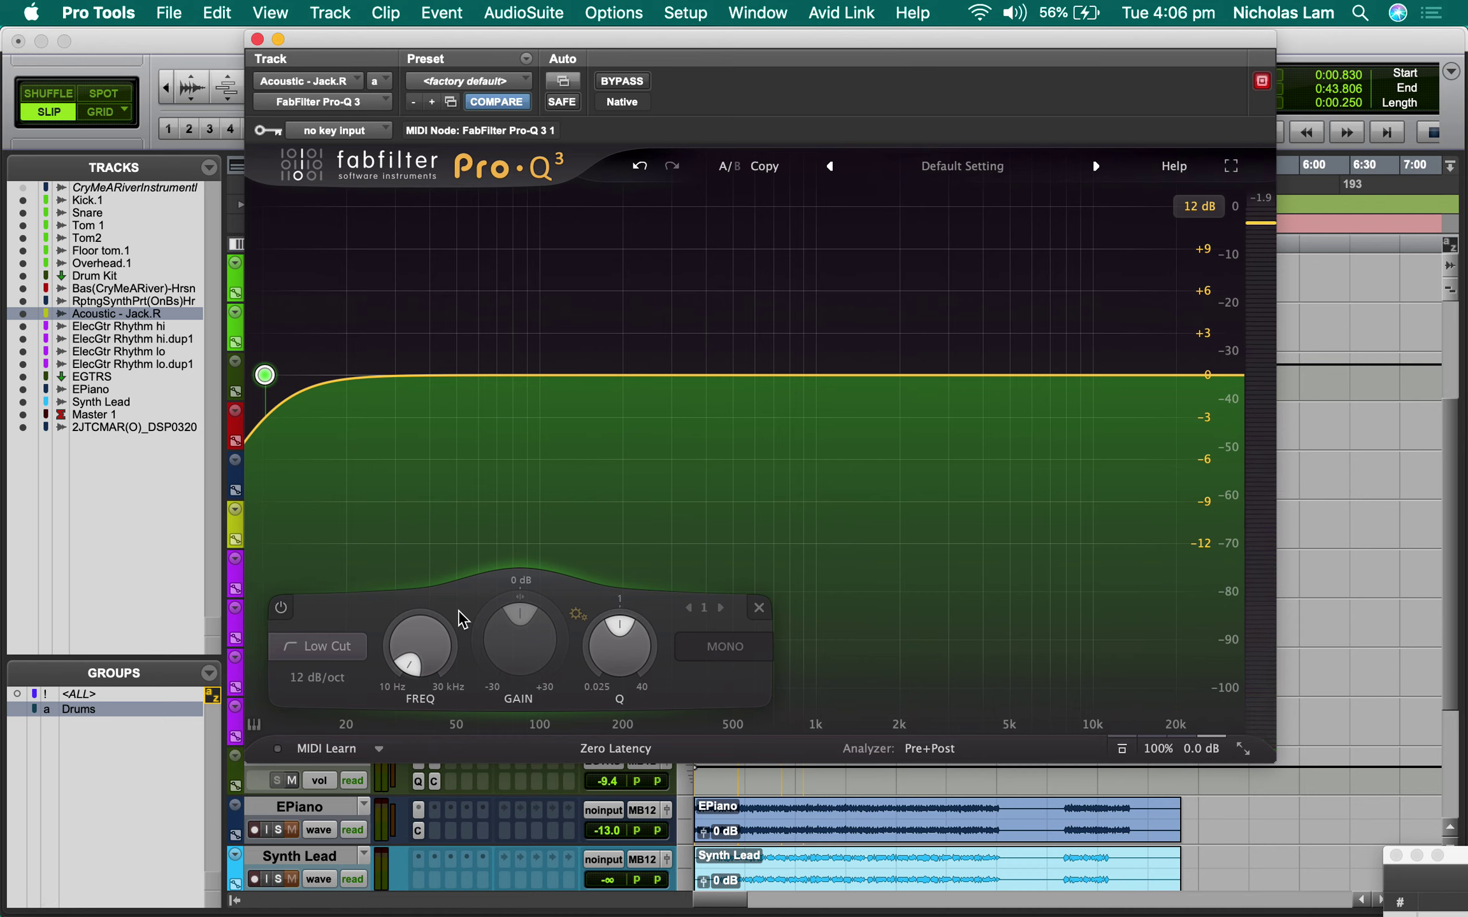
mouse_move(444, 640)
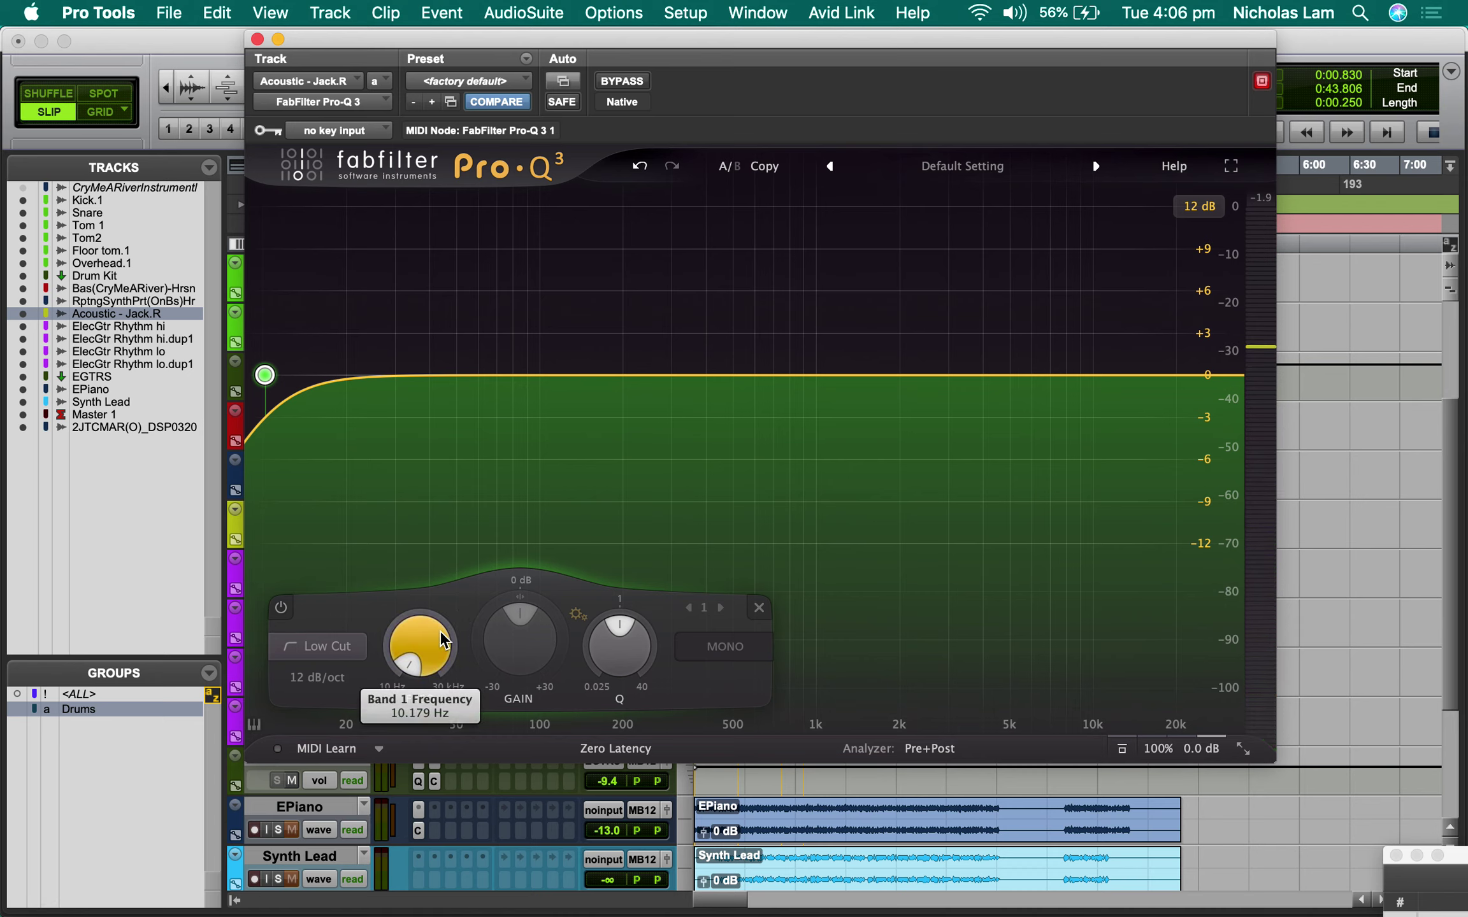
left_click_drag(420, 666, 435, 584)
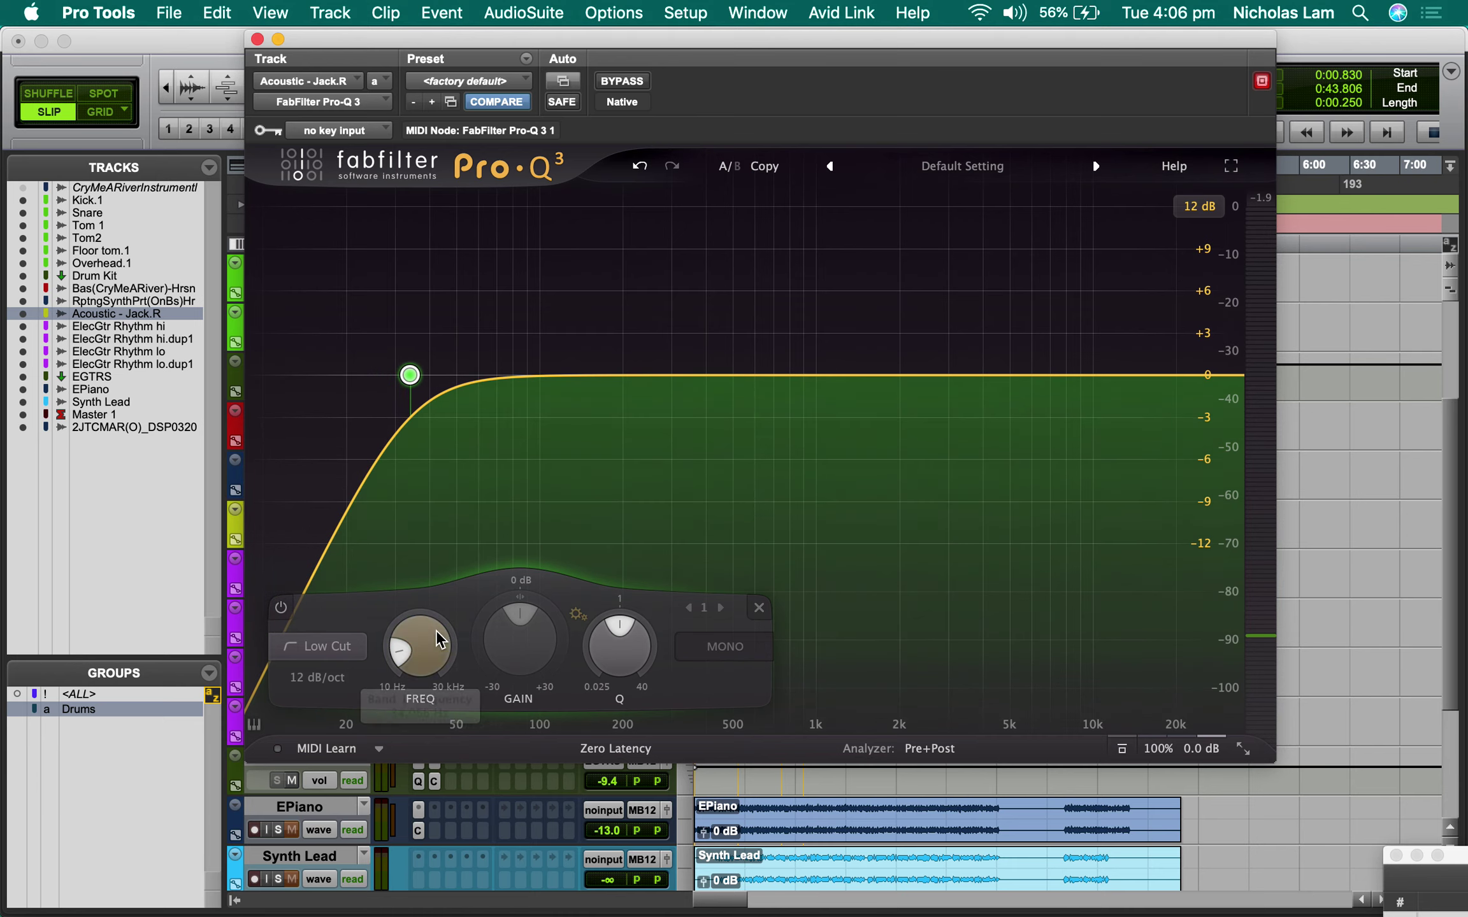
key("space")
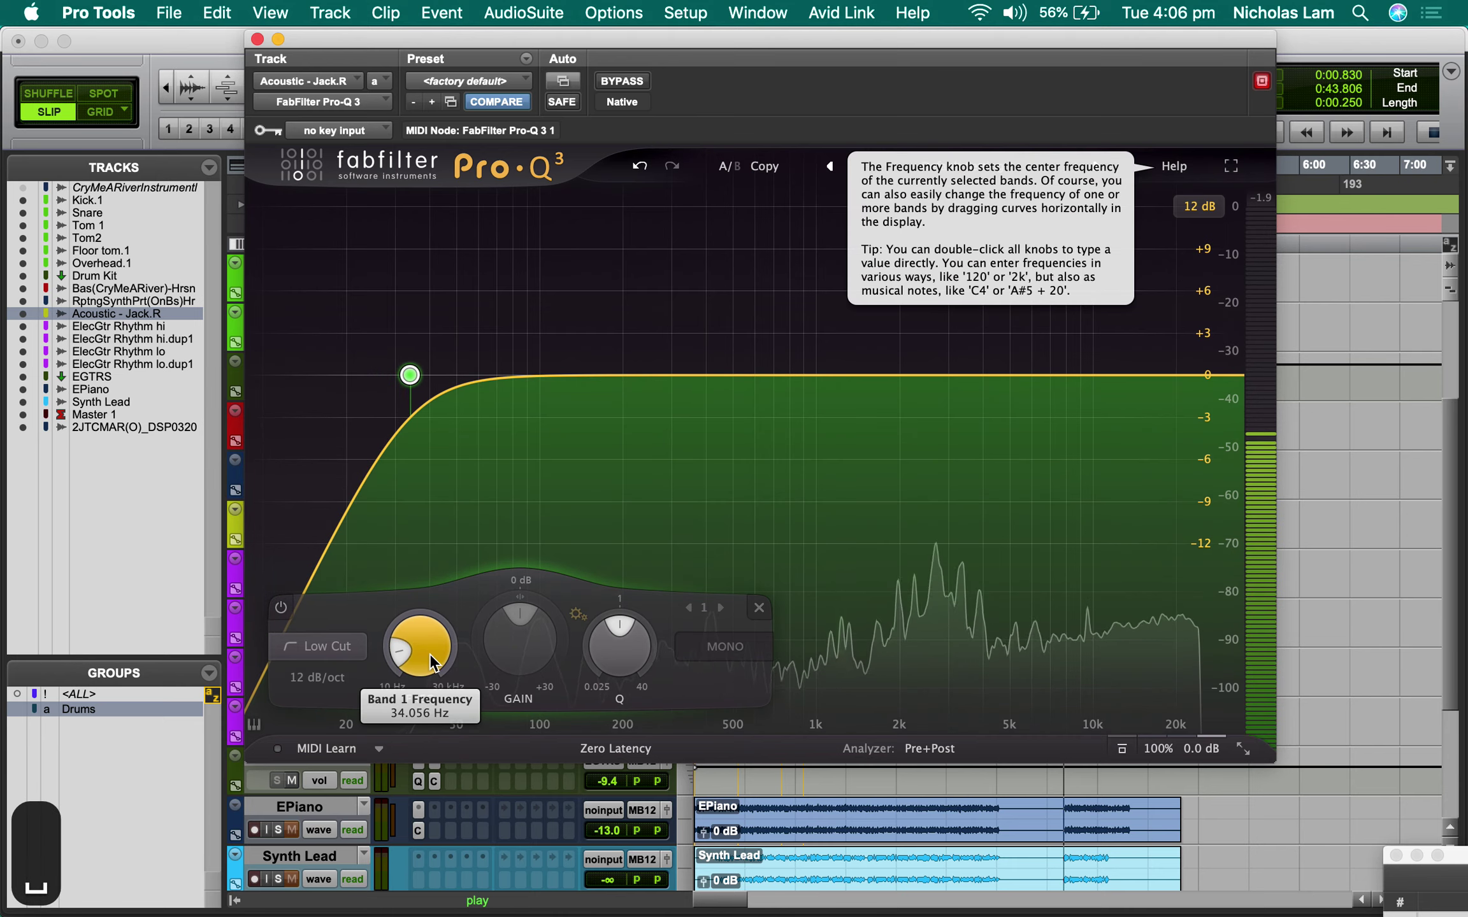
left_click_drag(426, 658, 427, 652)
left_click(758, 608)
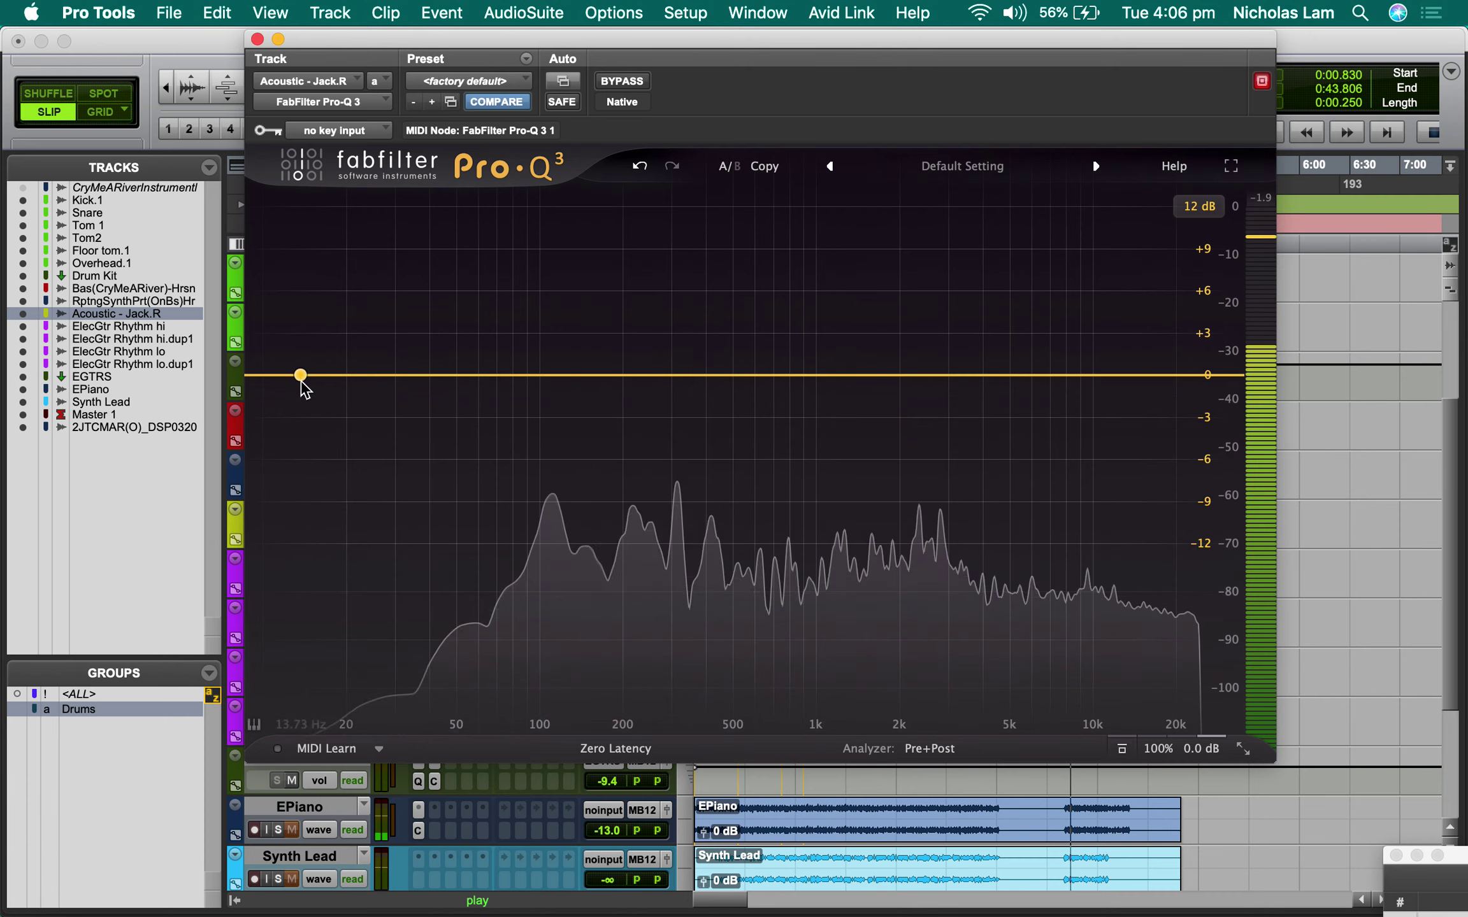
Step: Try a low-cut band at about 12.6 Hz, view its available filter shapes, and remove the band
left_click_drag(296, 376, 479, 390)
key("space")
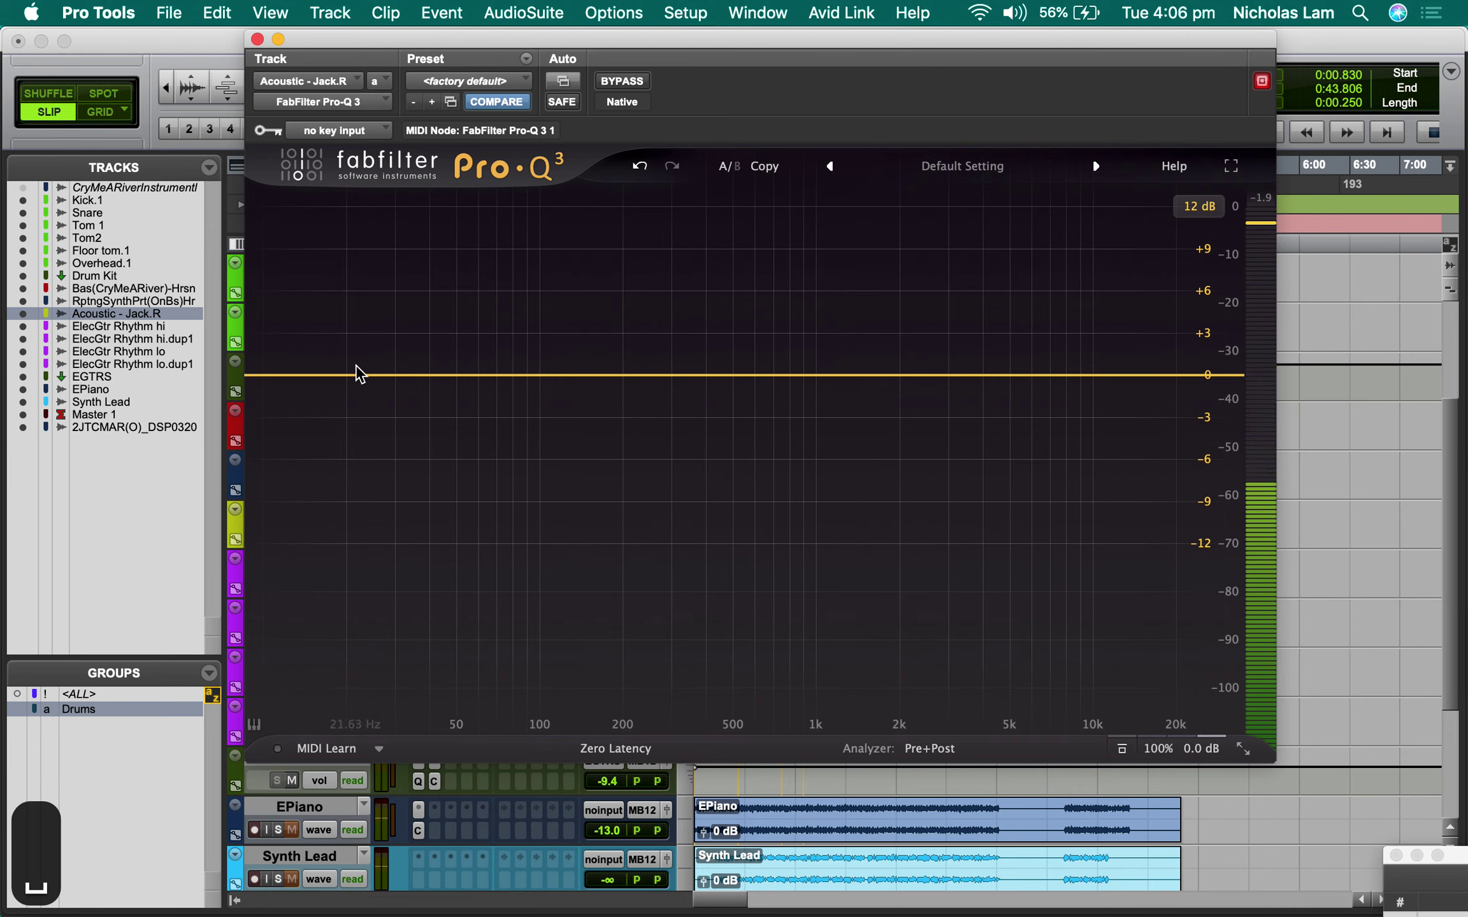
left_click(289, 375)
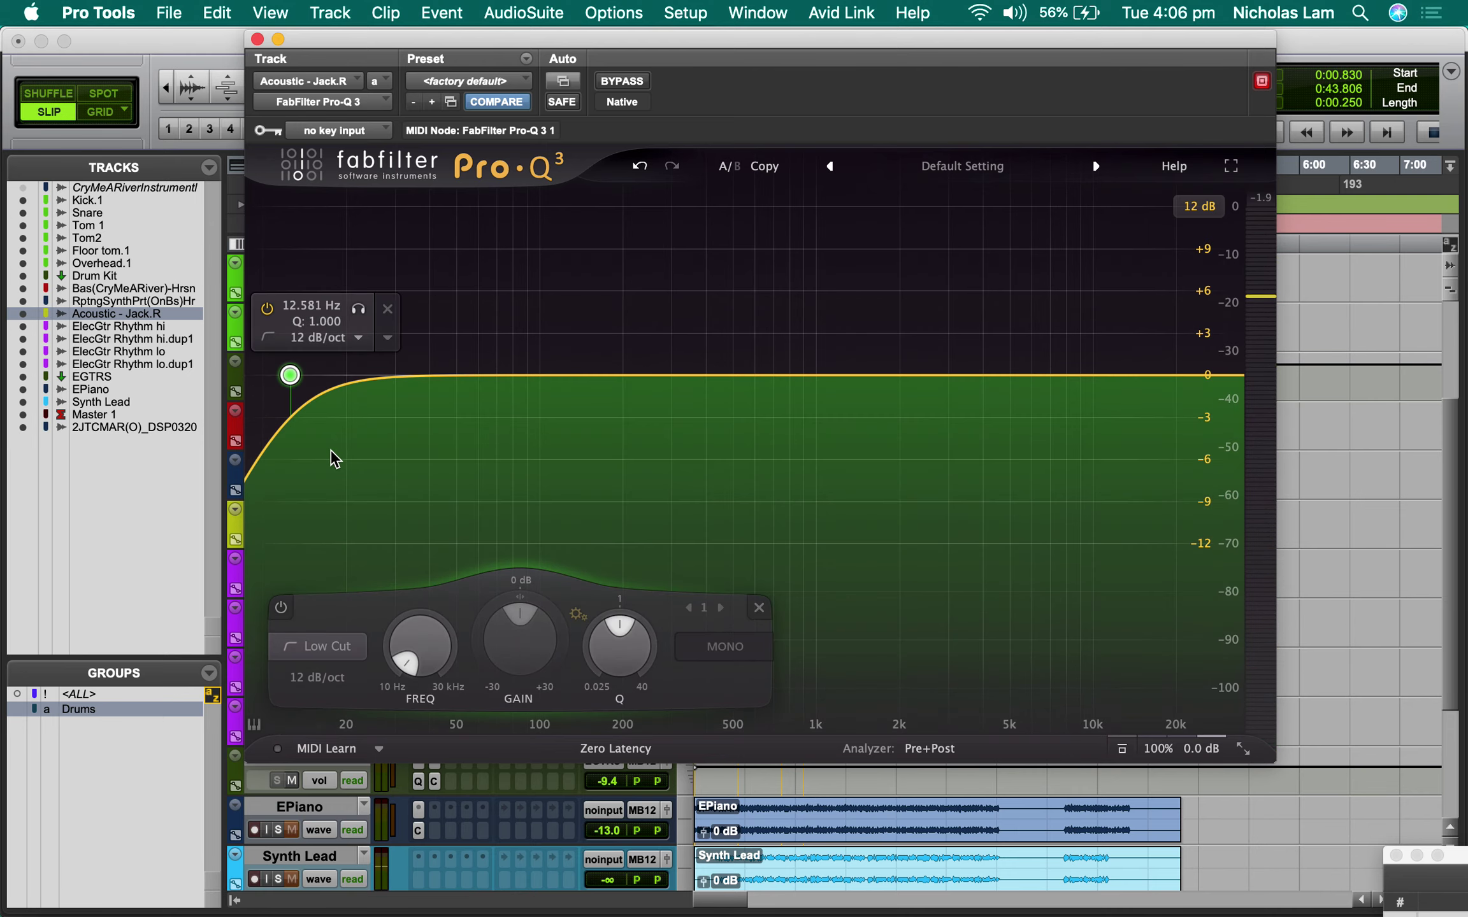
left_click(328, 647)
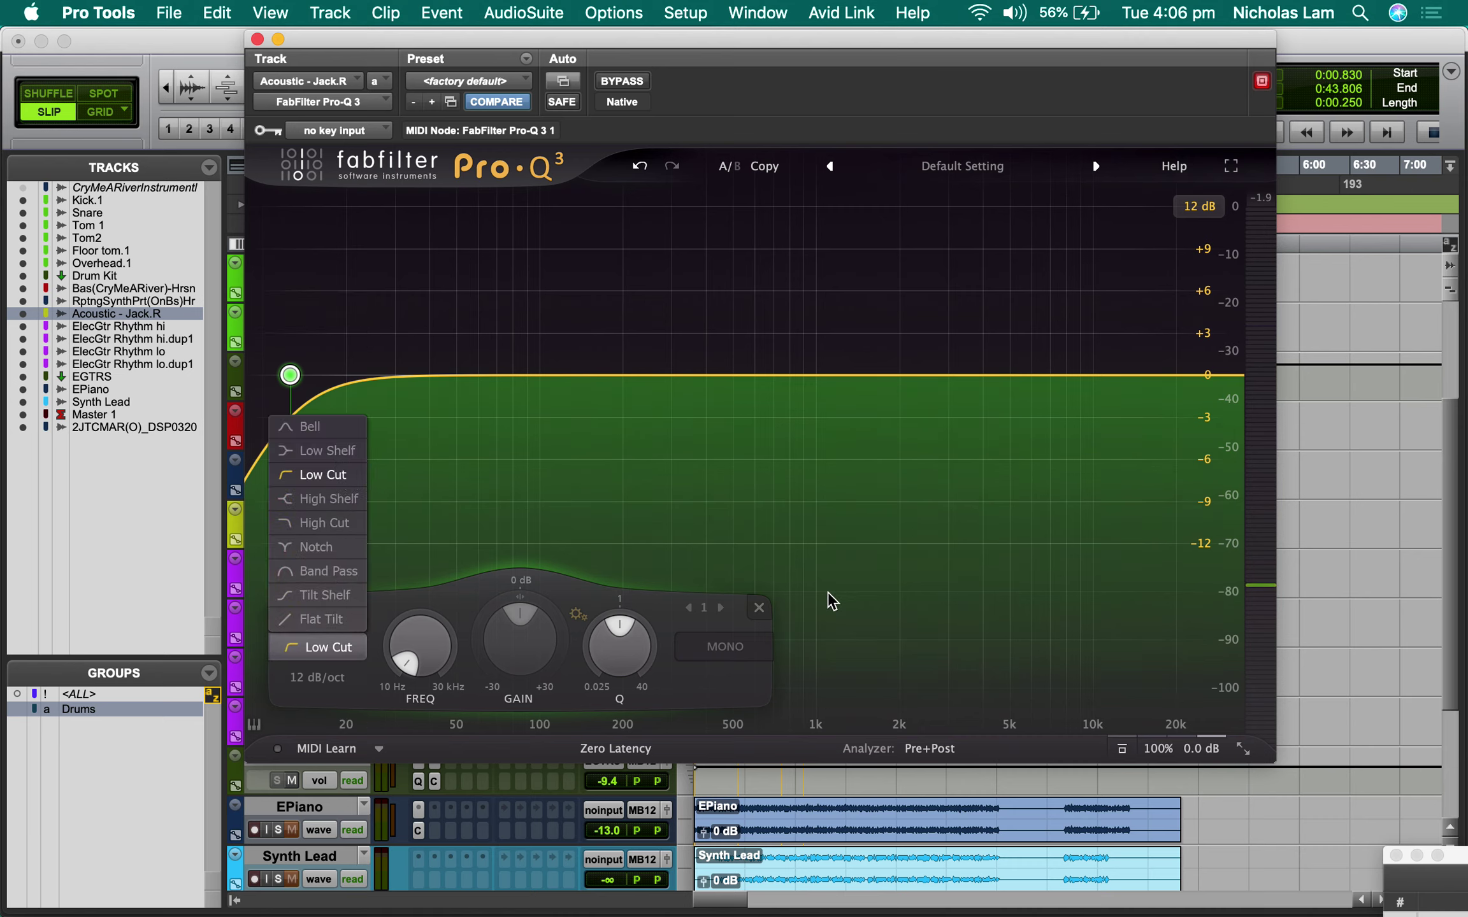
left_click(759, 607)
left_click(758, 607)
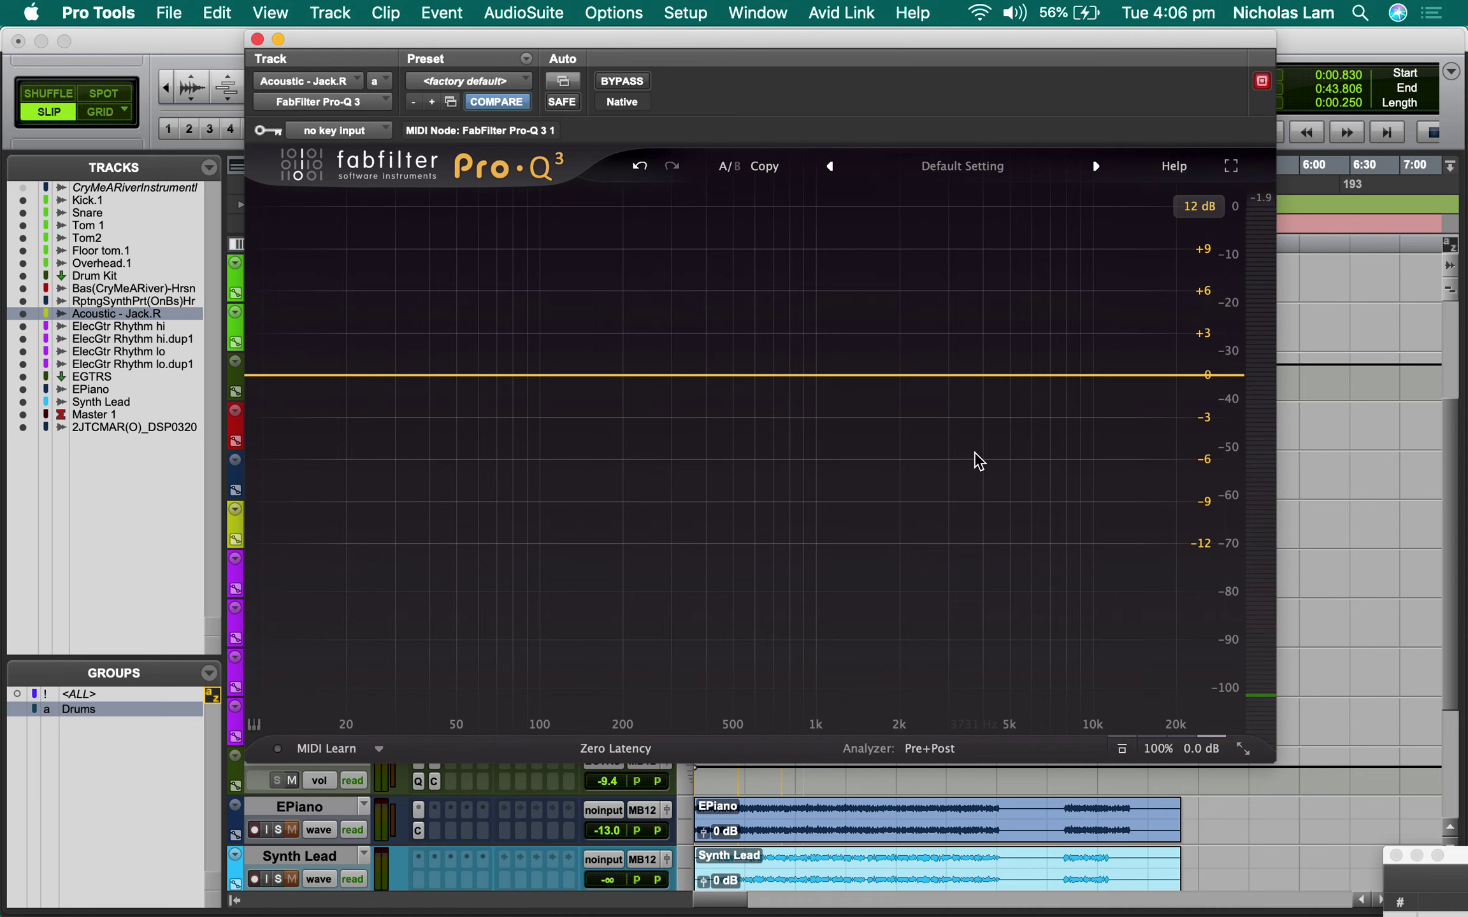
Step: Try a high-cut band at about 22.9 kHz and a slightly boosted bell band at about 434 Hz, removing each
left_click(1196, 375)
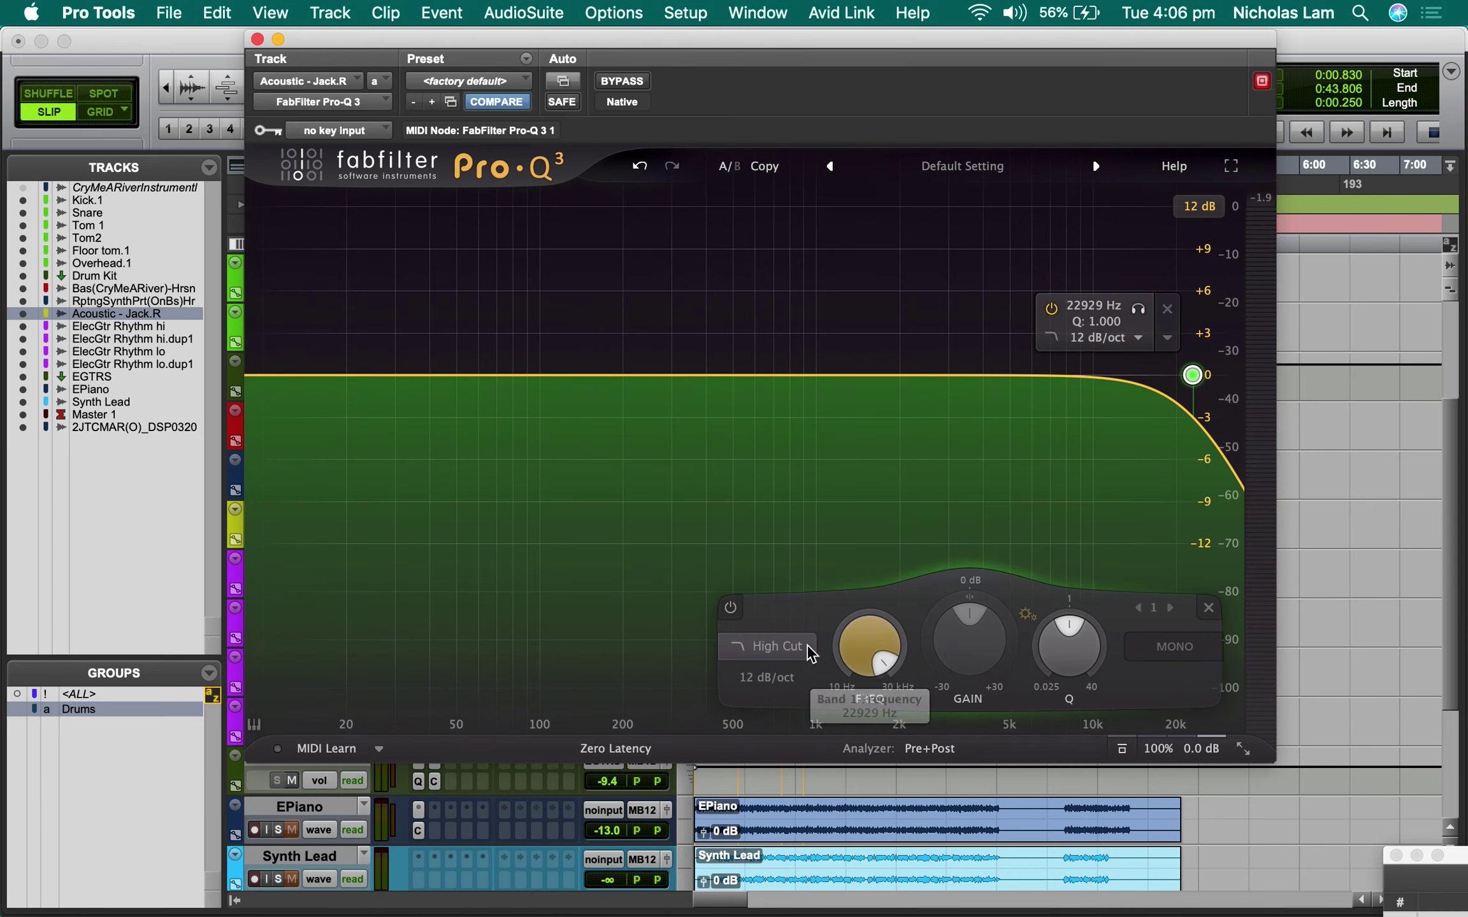
mouse_move(870, 647)
left_mouse_down()
mouse_move(874, 682)
mouse_move(871, 637)
left_mouse_up()
left_click(1207, 607)
left_click(714, 375)
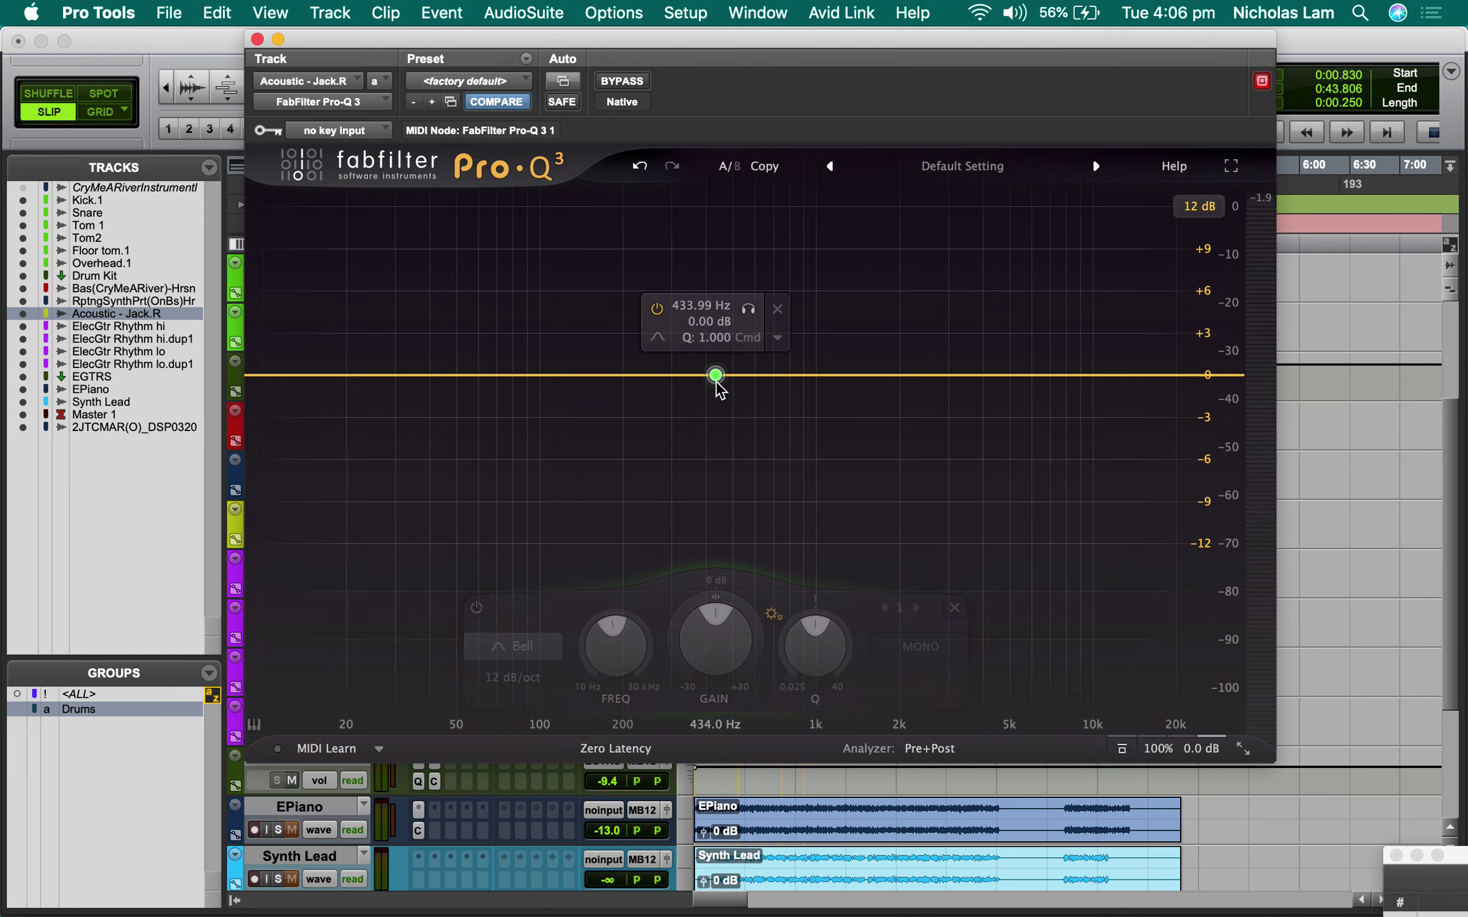
mouse_move(701, 631)
left_mouse_down()
mouse_move(721, 534)
mouse_move(720, 612)
left_mouse_up()
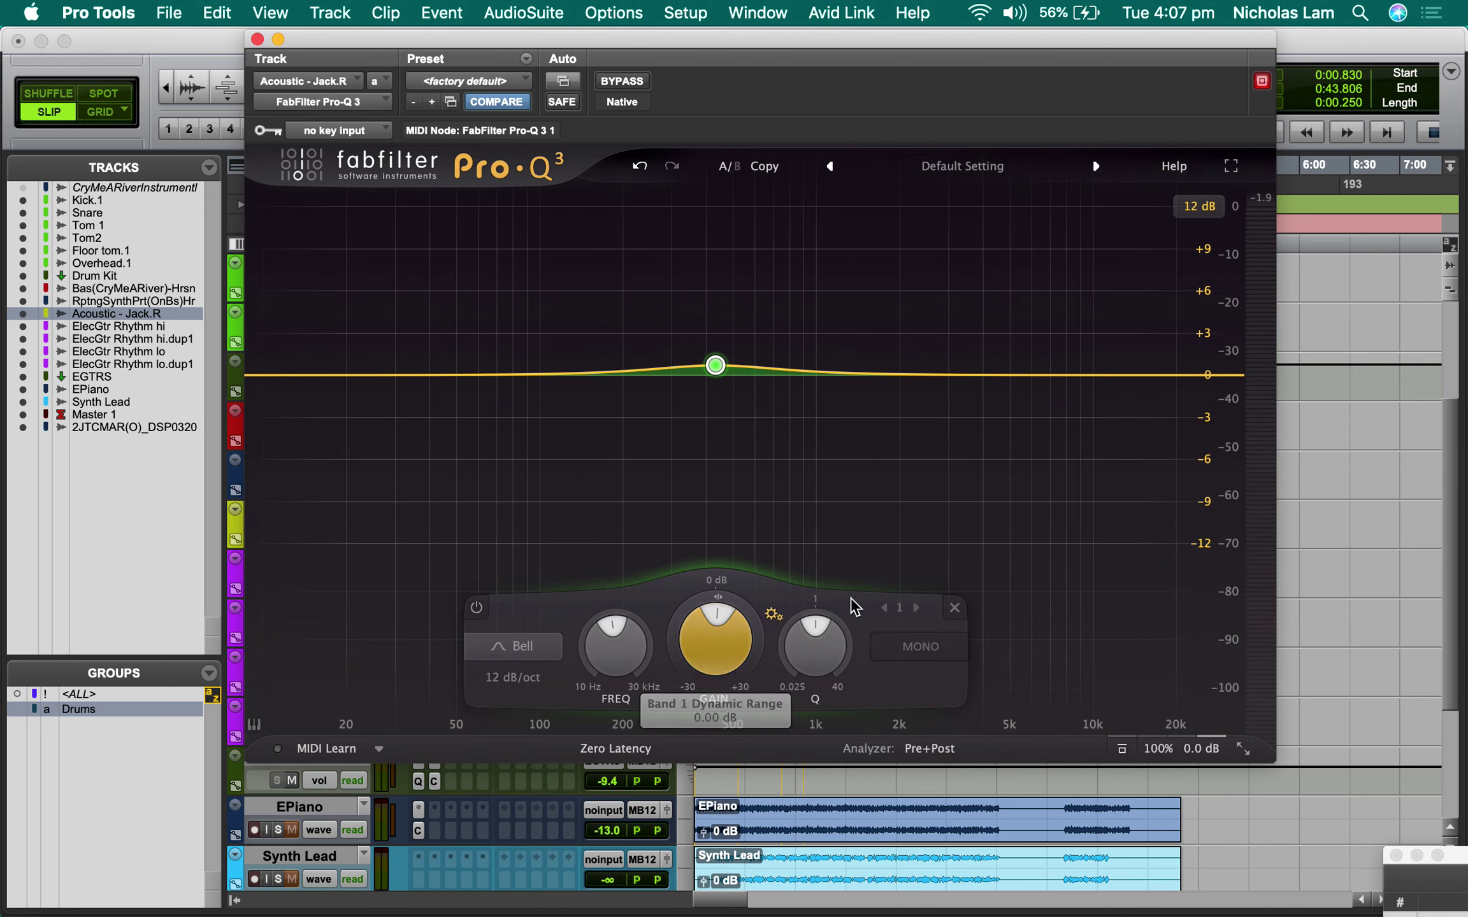
left_click(955, 608)
Step: Add a low-cut band at about 96 Hz and a bell cut of about -2.7 dB at 300 Hz, and close the EQ
left_click(263, 375)
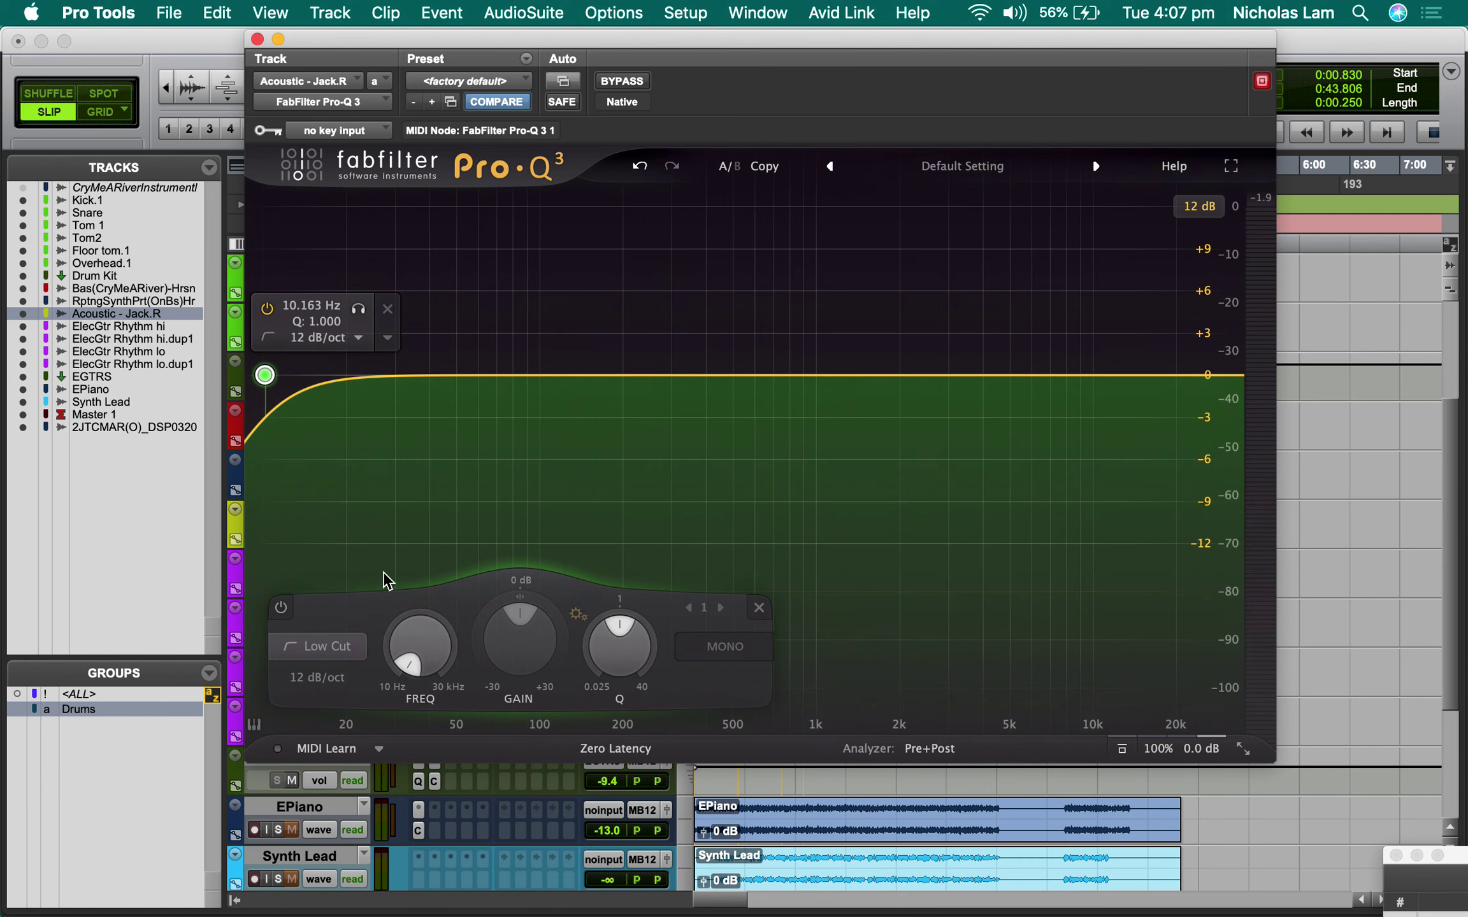
key("space")
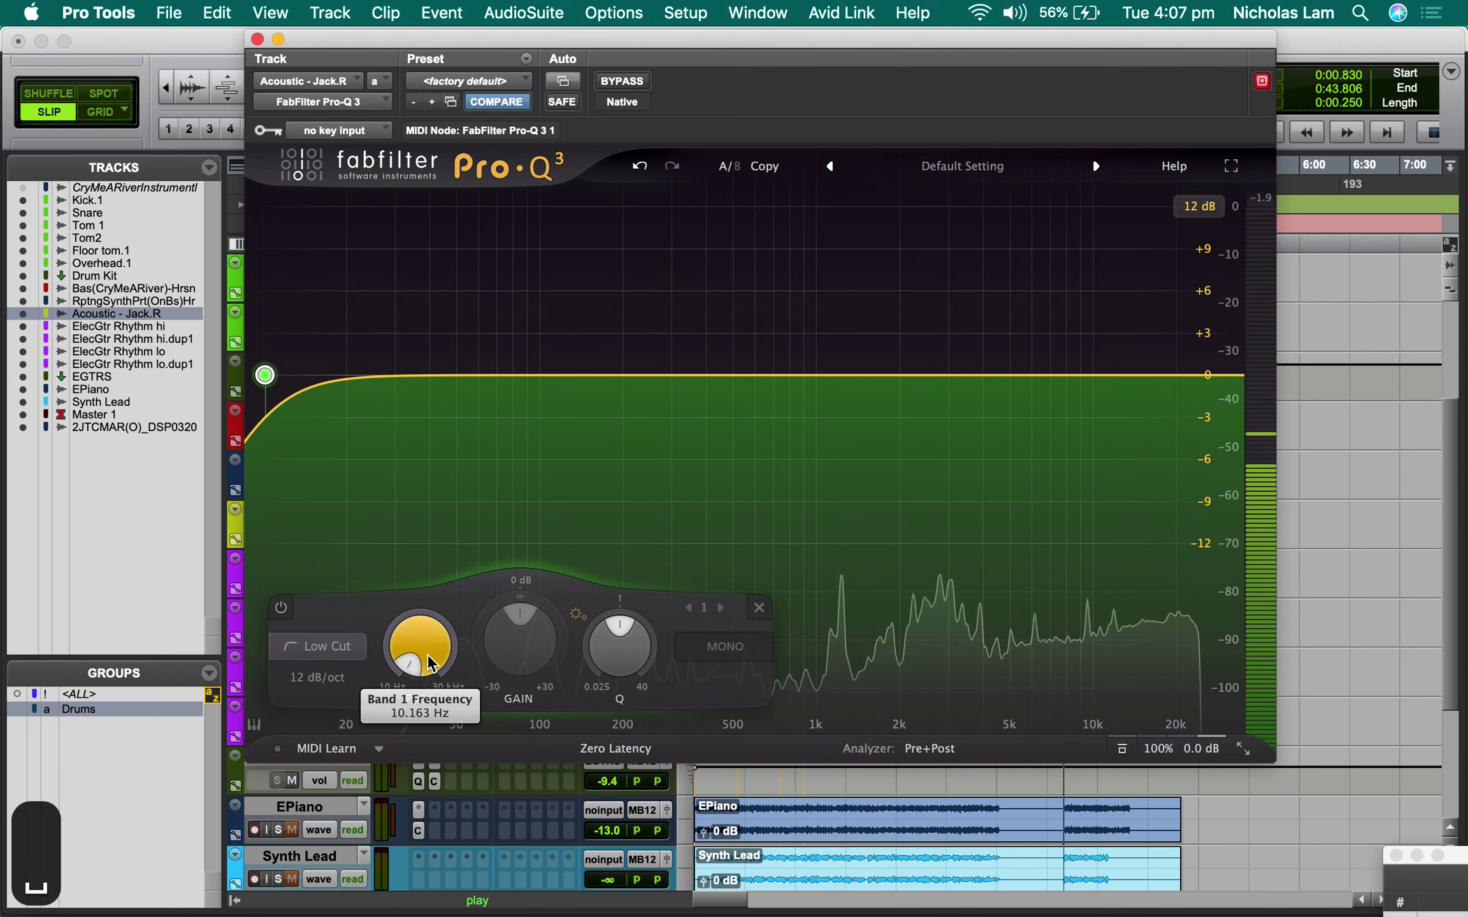
mouse_move(430, 663)
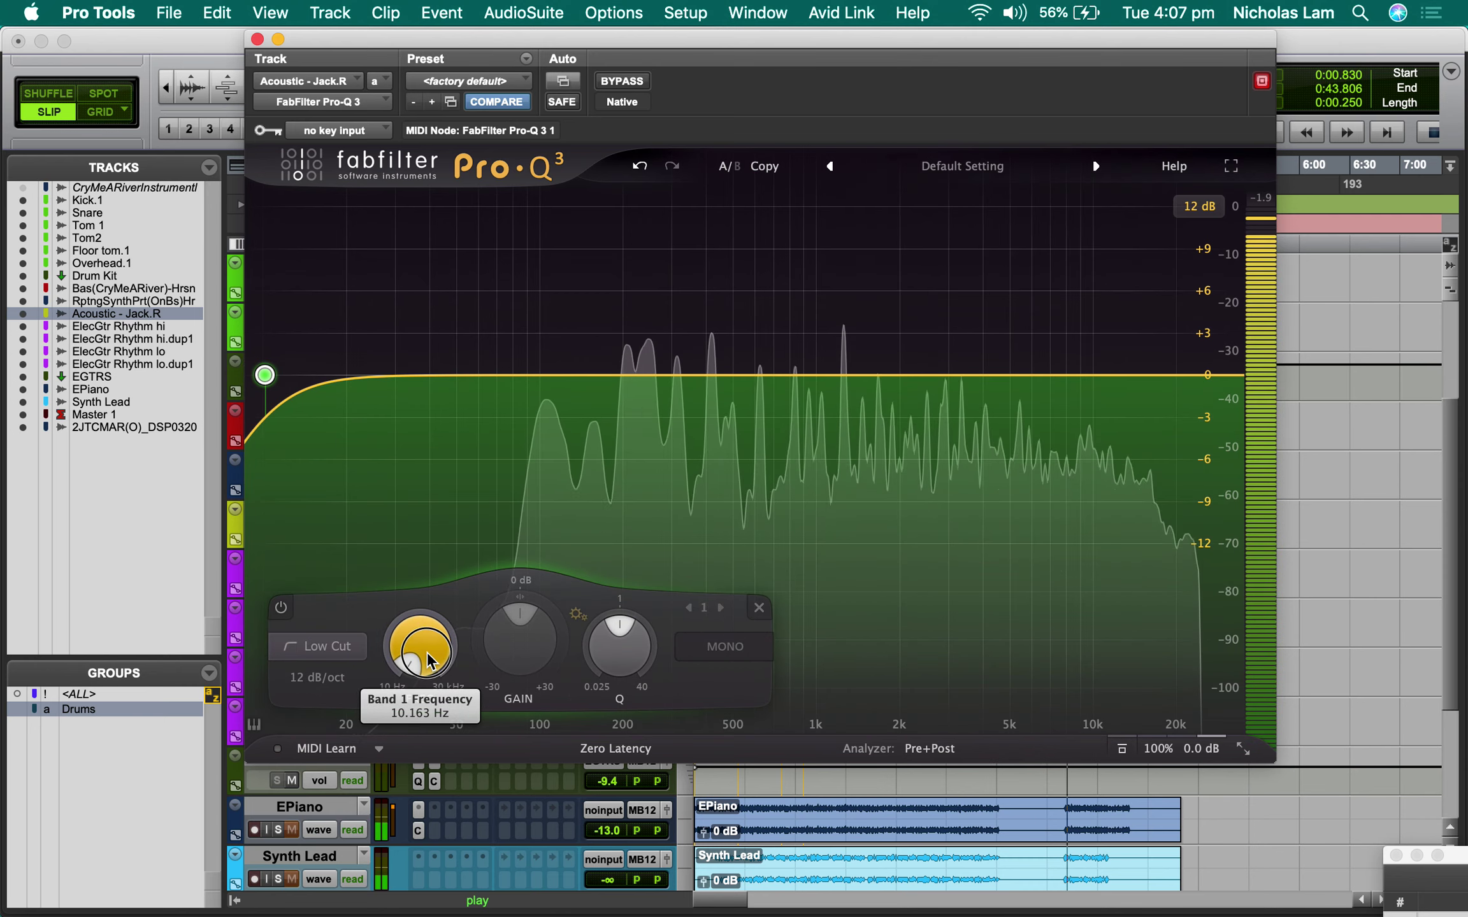
left_click_drag(430, 662, 467, 428)
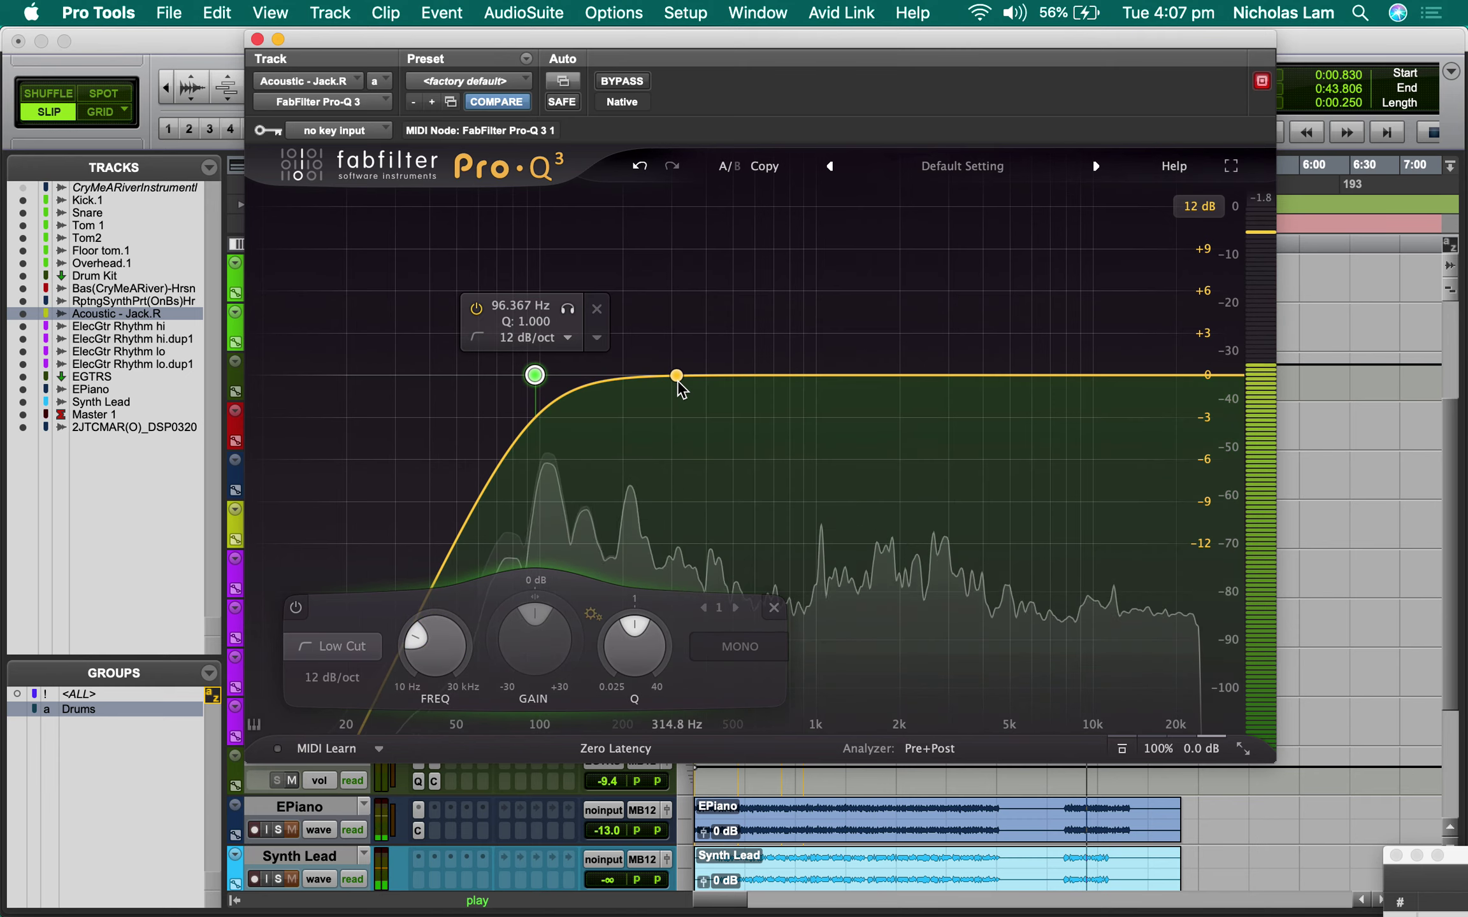
left_click_drag(678, 381, 674, 422)
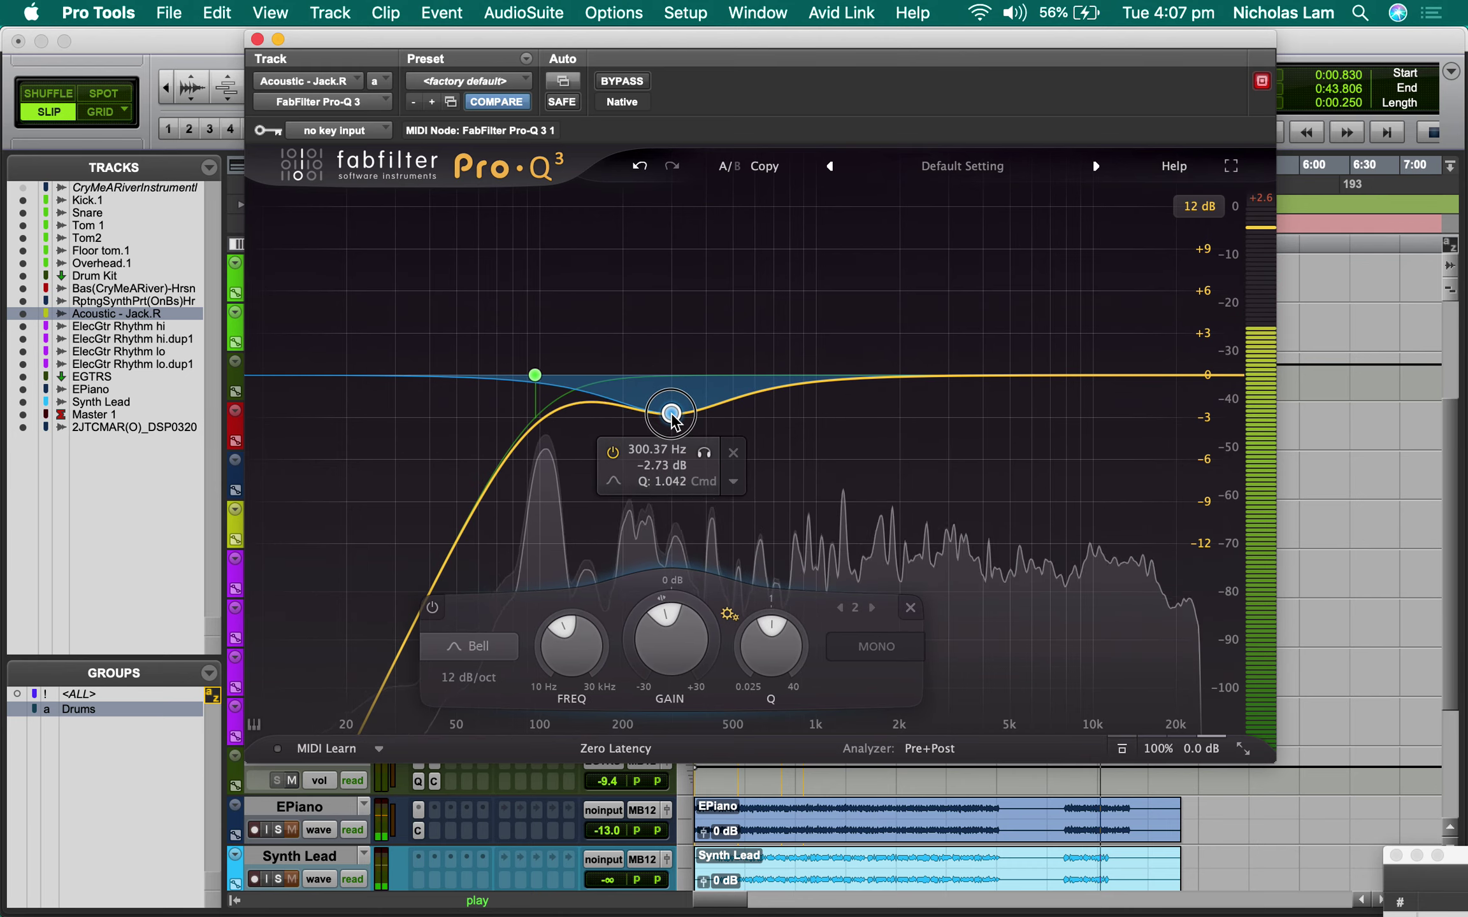
left_click(257, 39)
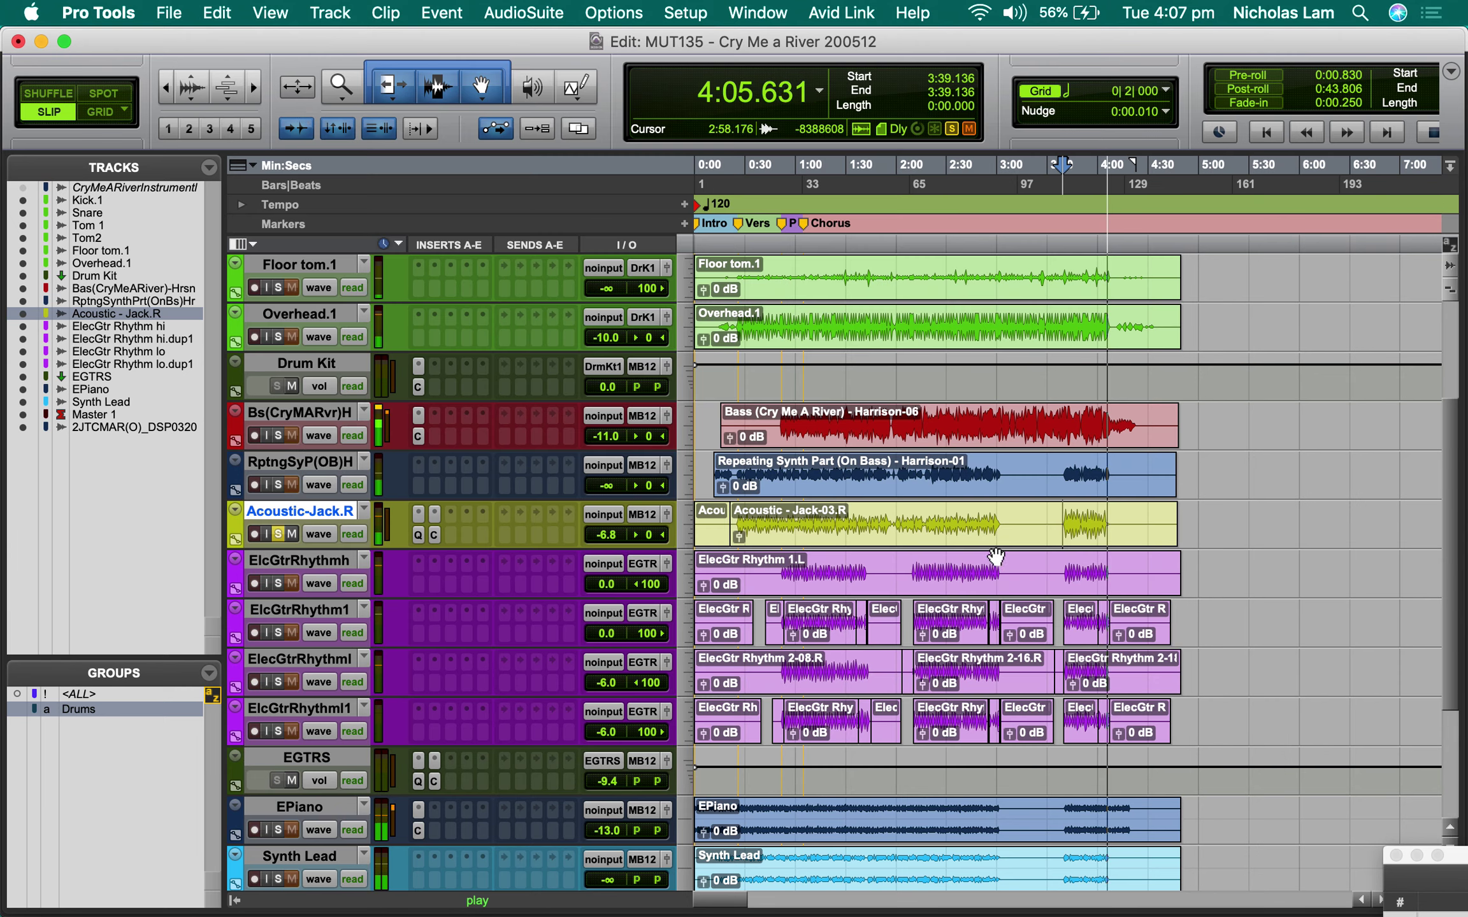
Step: Turn off solo on the acoustic track and play the section in the full mix
key("space")
left_click(278, 534)
key("space")
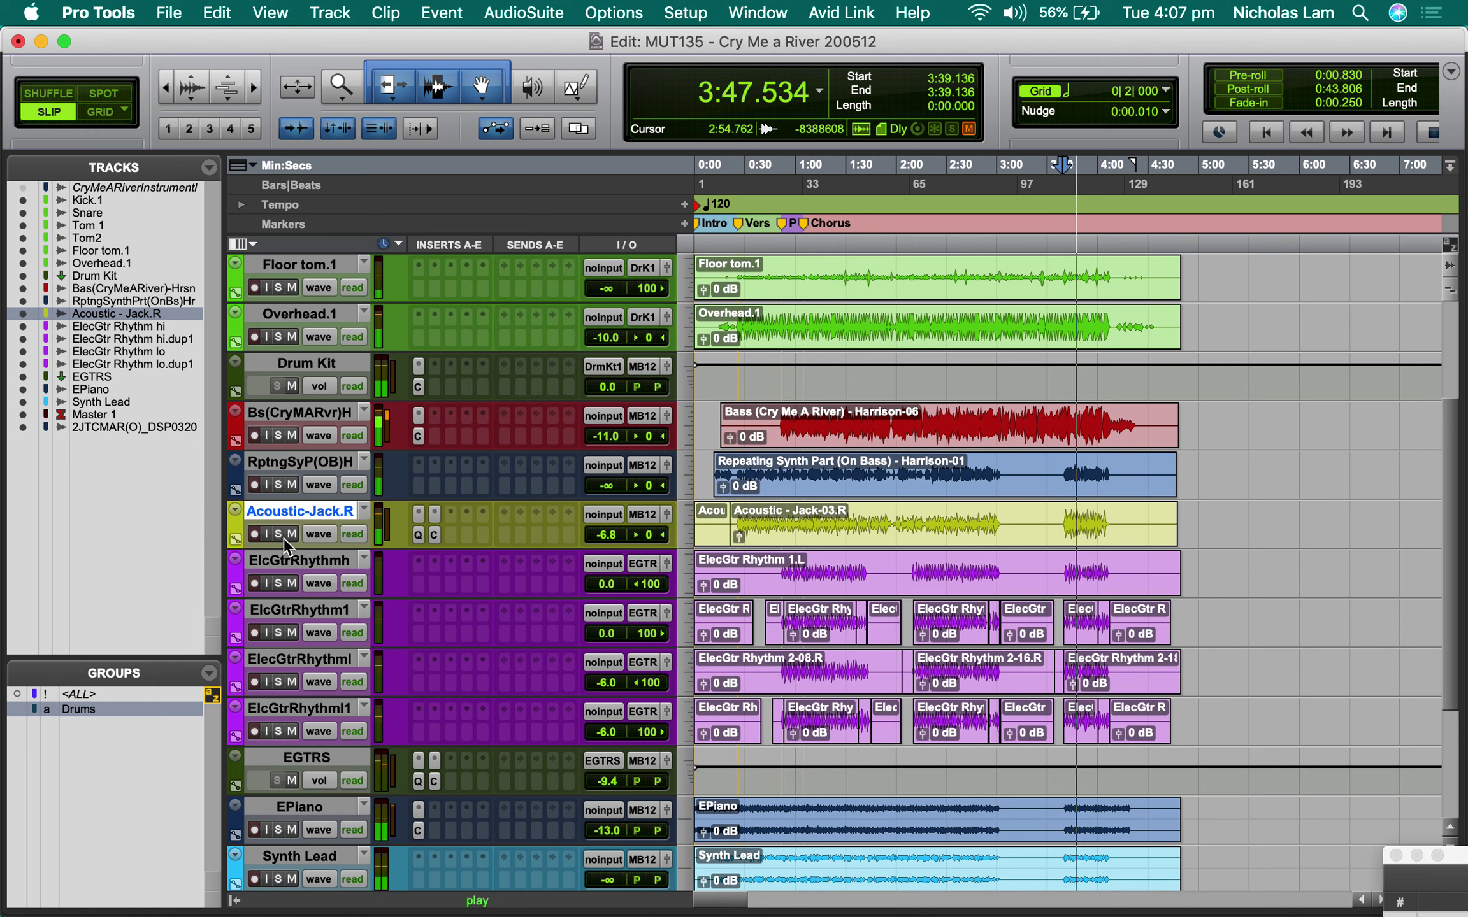
key("space")
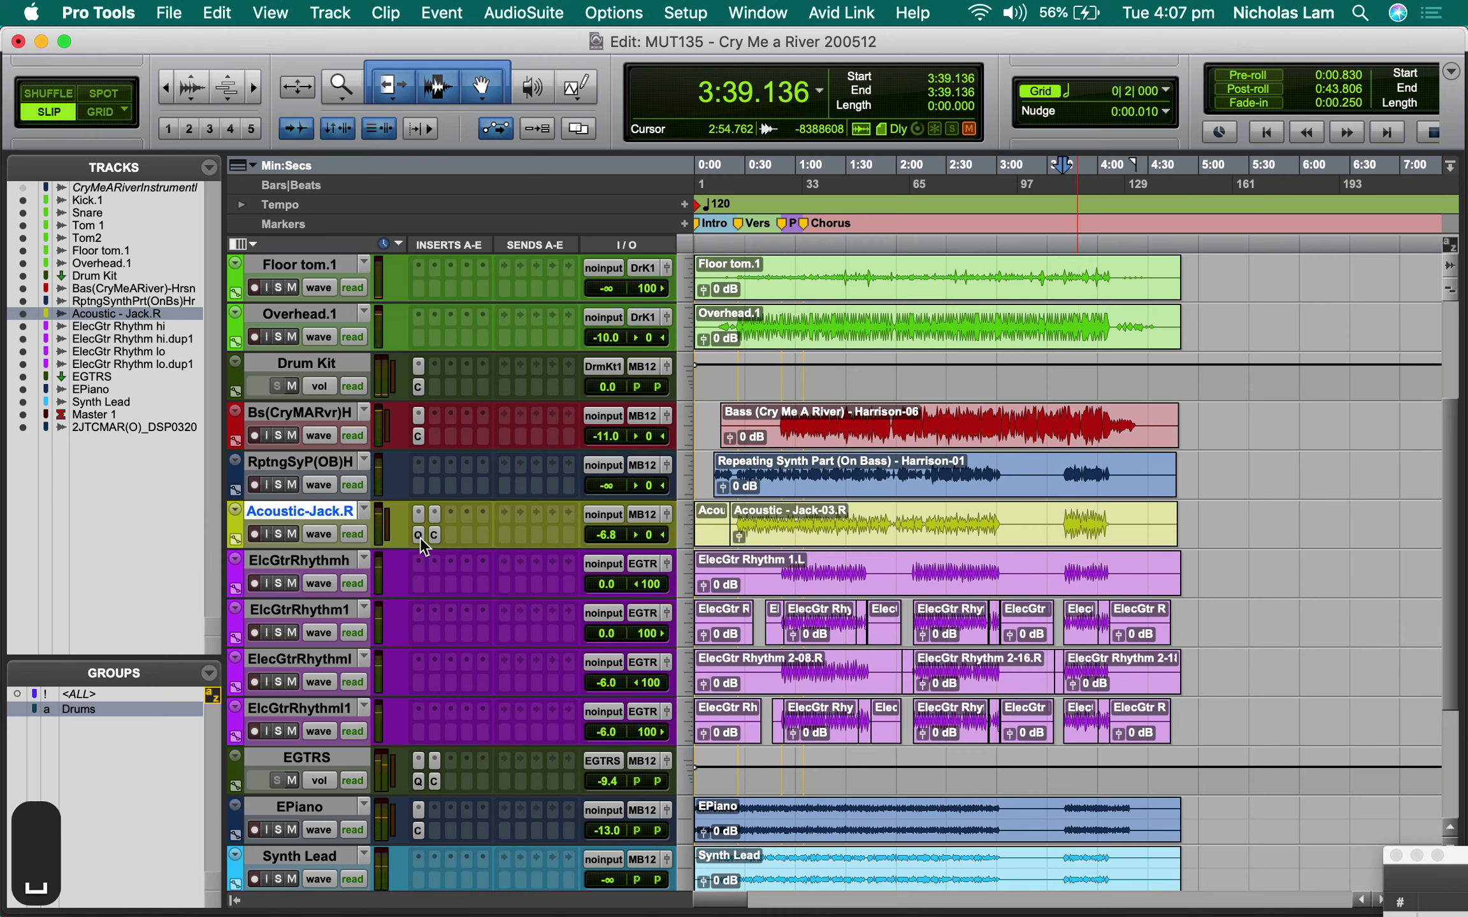
Step: Deepen the acoustic EQ's bell cut to about -6 dB at 316 Hz during playback and toggle the track's solo
left_click(417, 534)
key("space")
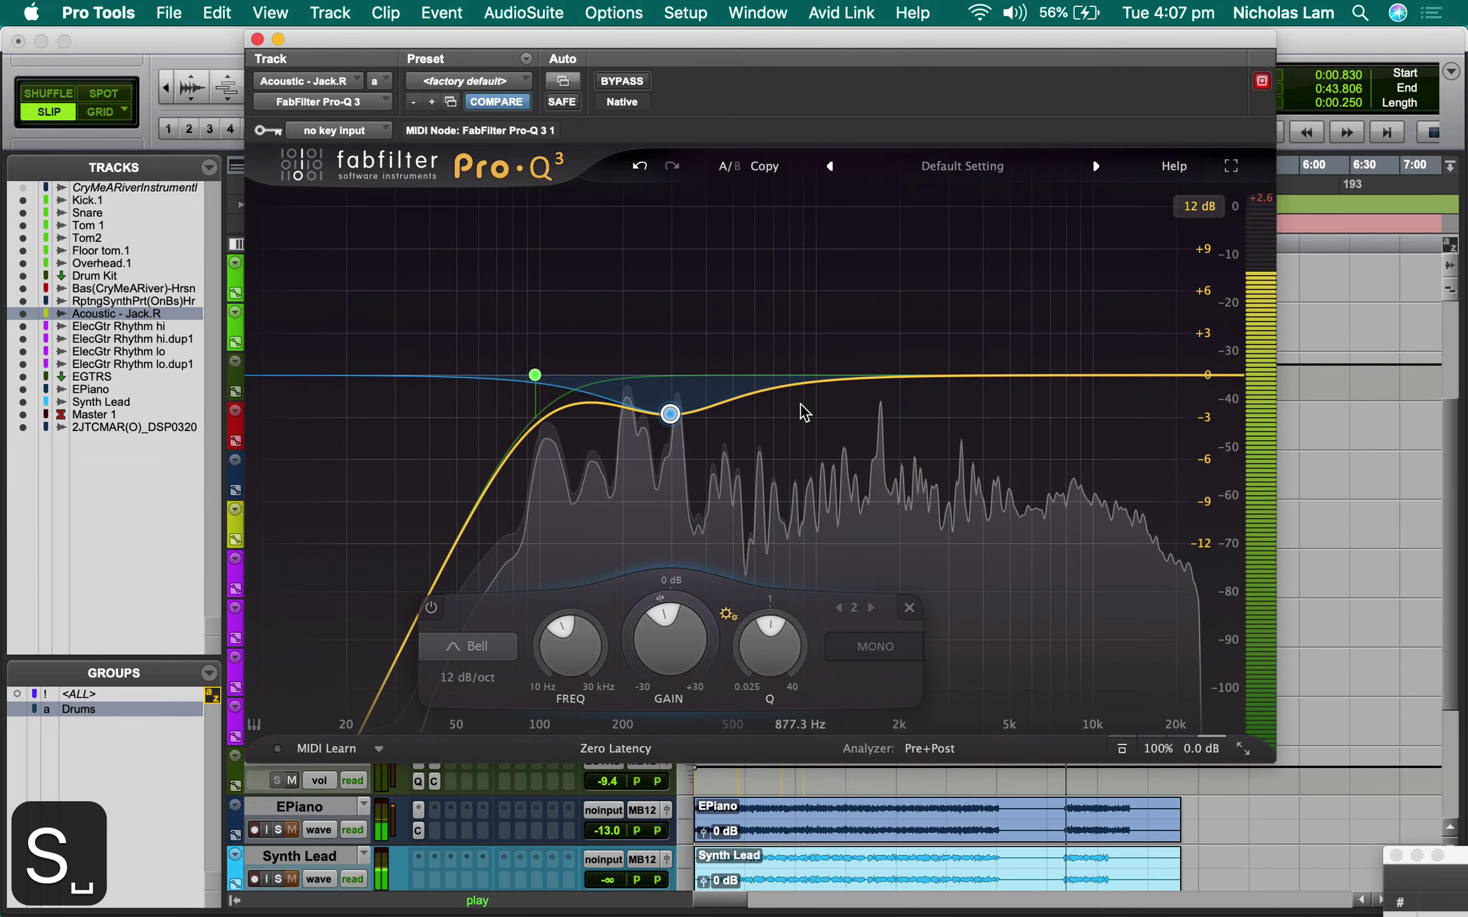
left_click_drag(670, 414, 685, 457)
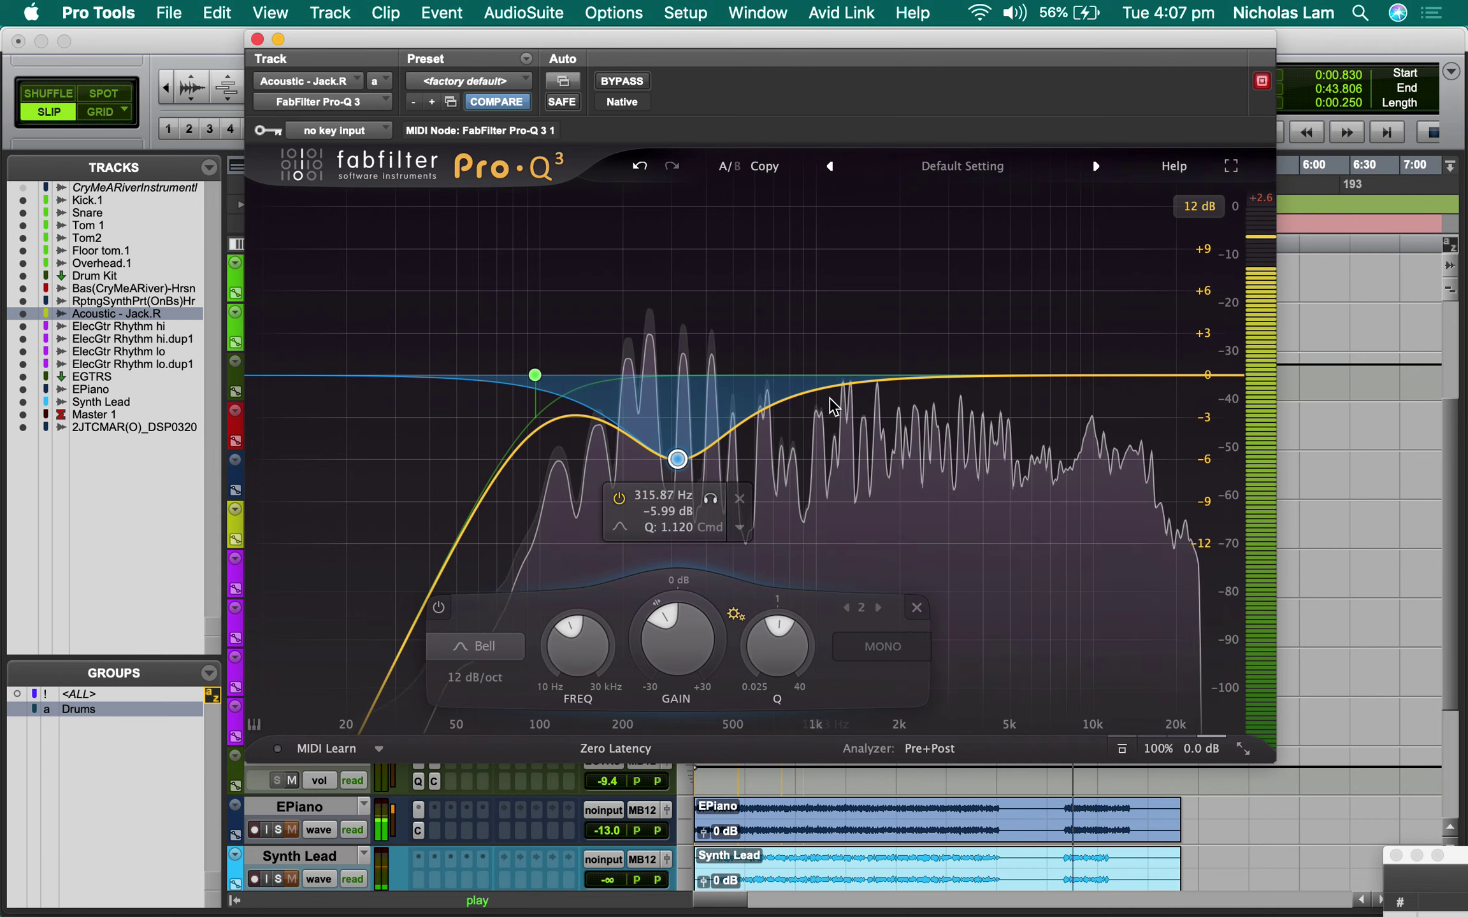
key("shift+s")
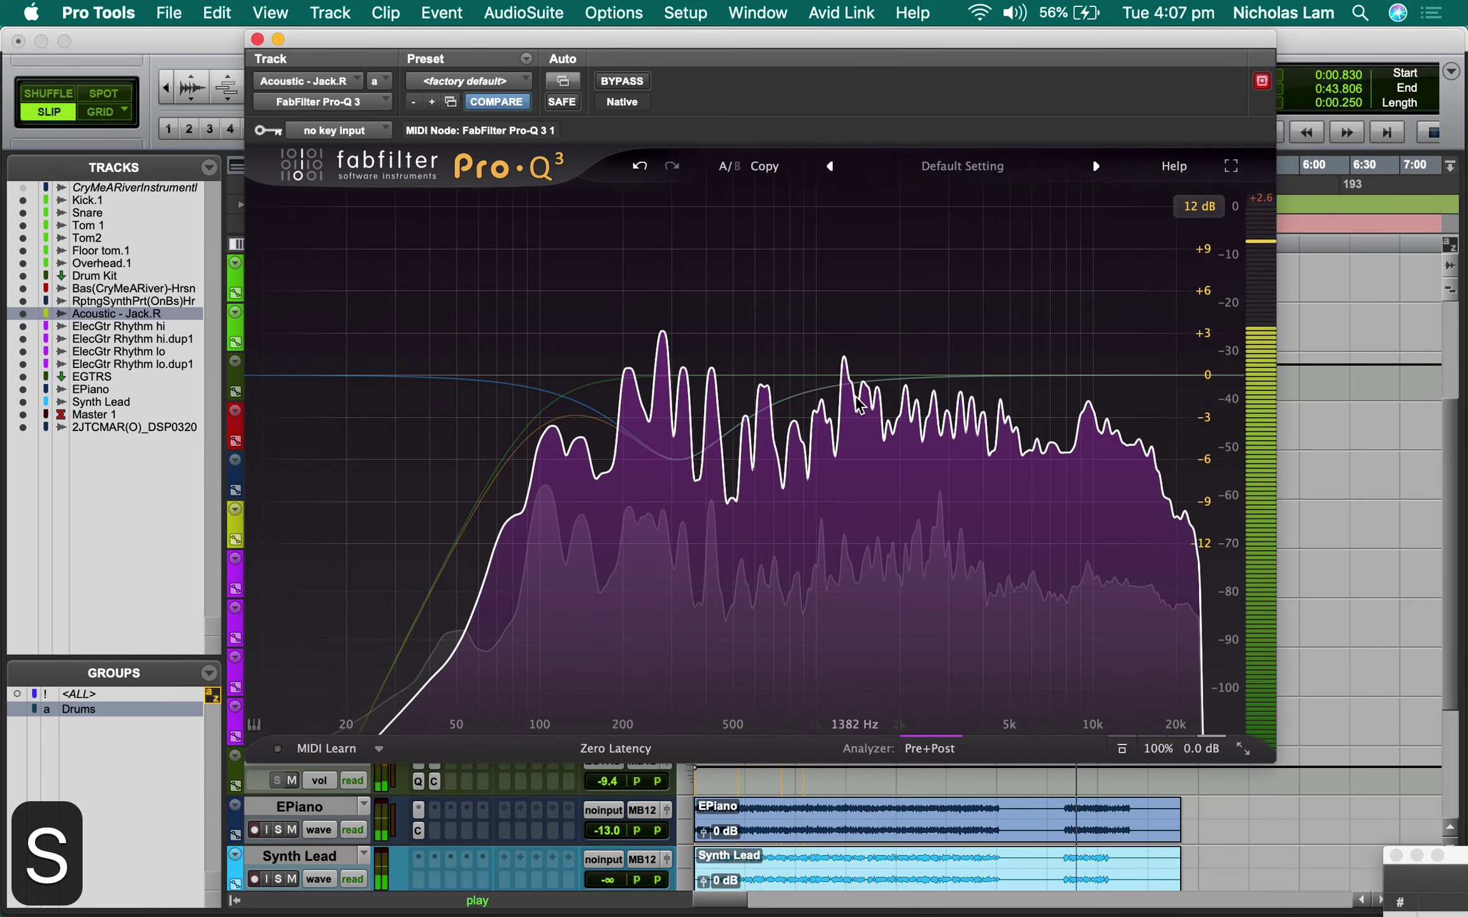
mouse_move(856, 400)
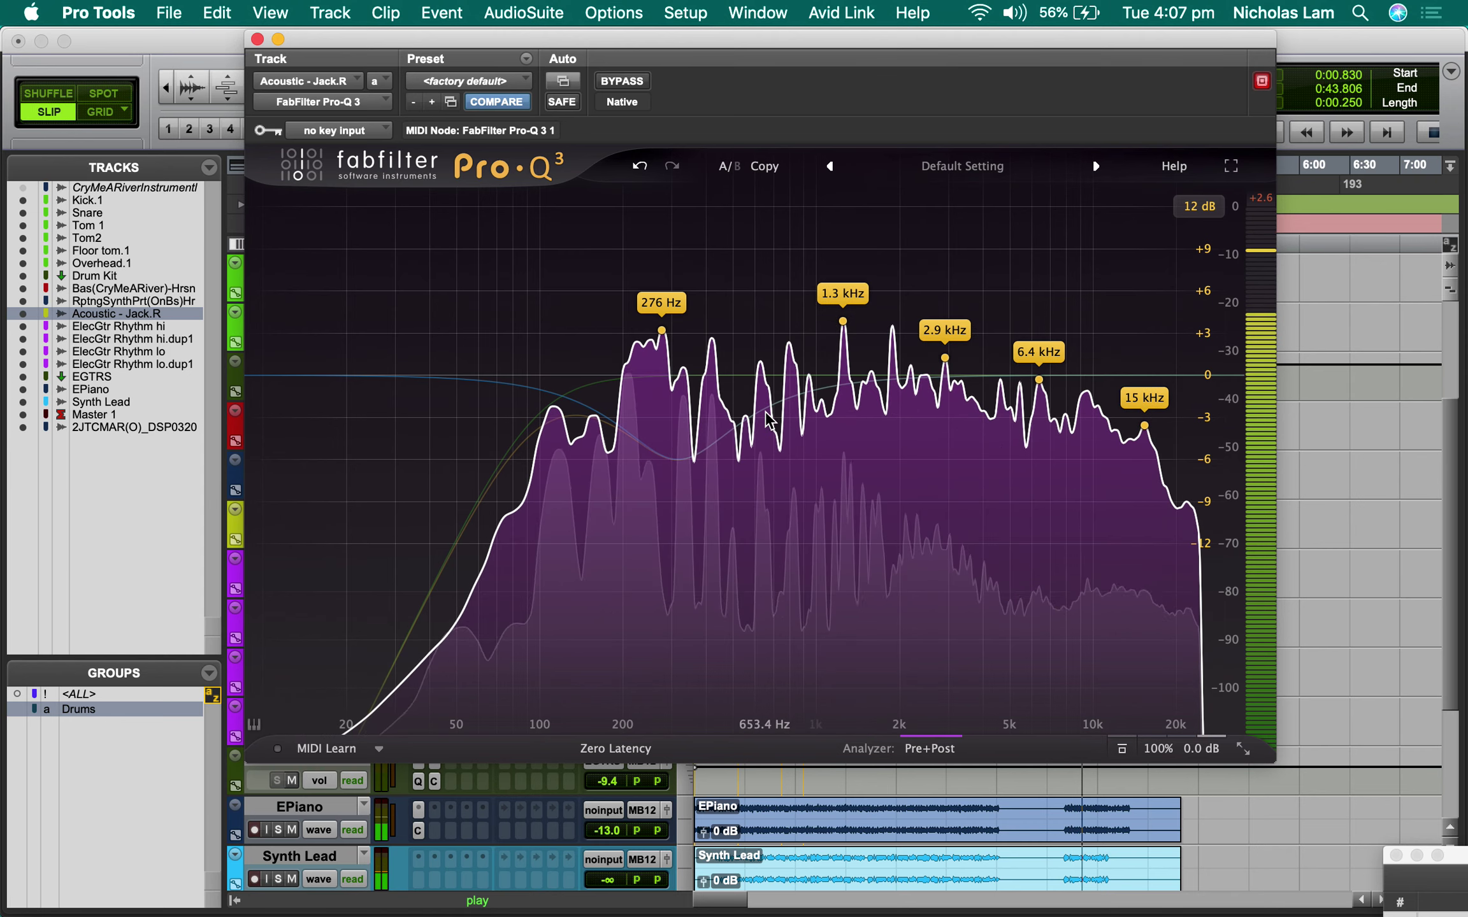
Step: Swap the acoustic track's EQ for its Pro-C 2 compressor, lower the threshold to about -18 dB, and close it with playback stopped
left_click(257, 40)
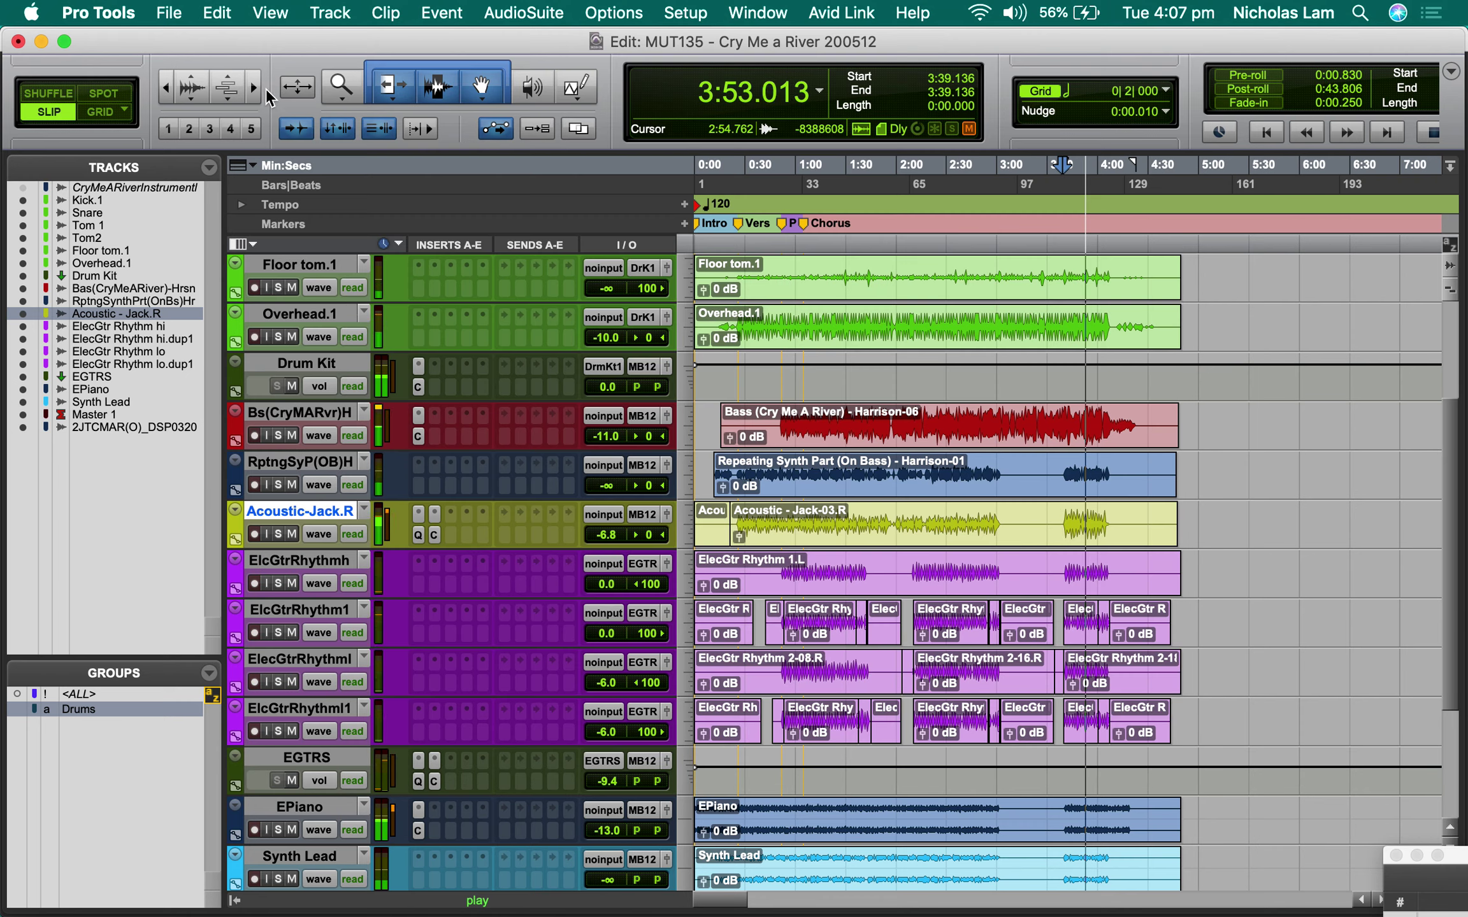
left_click(436, 534)
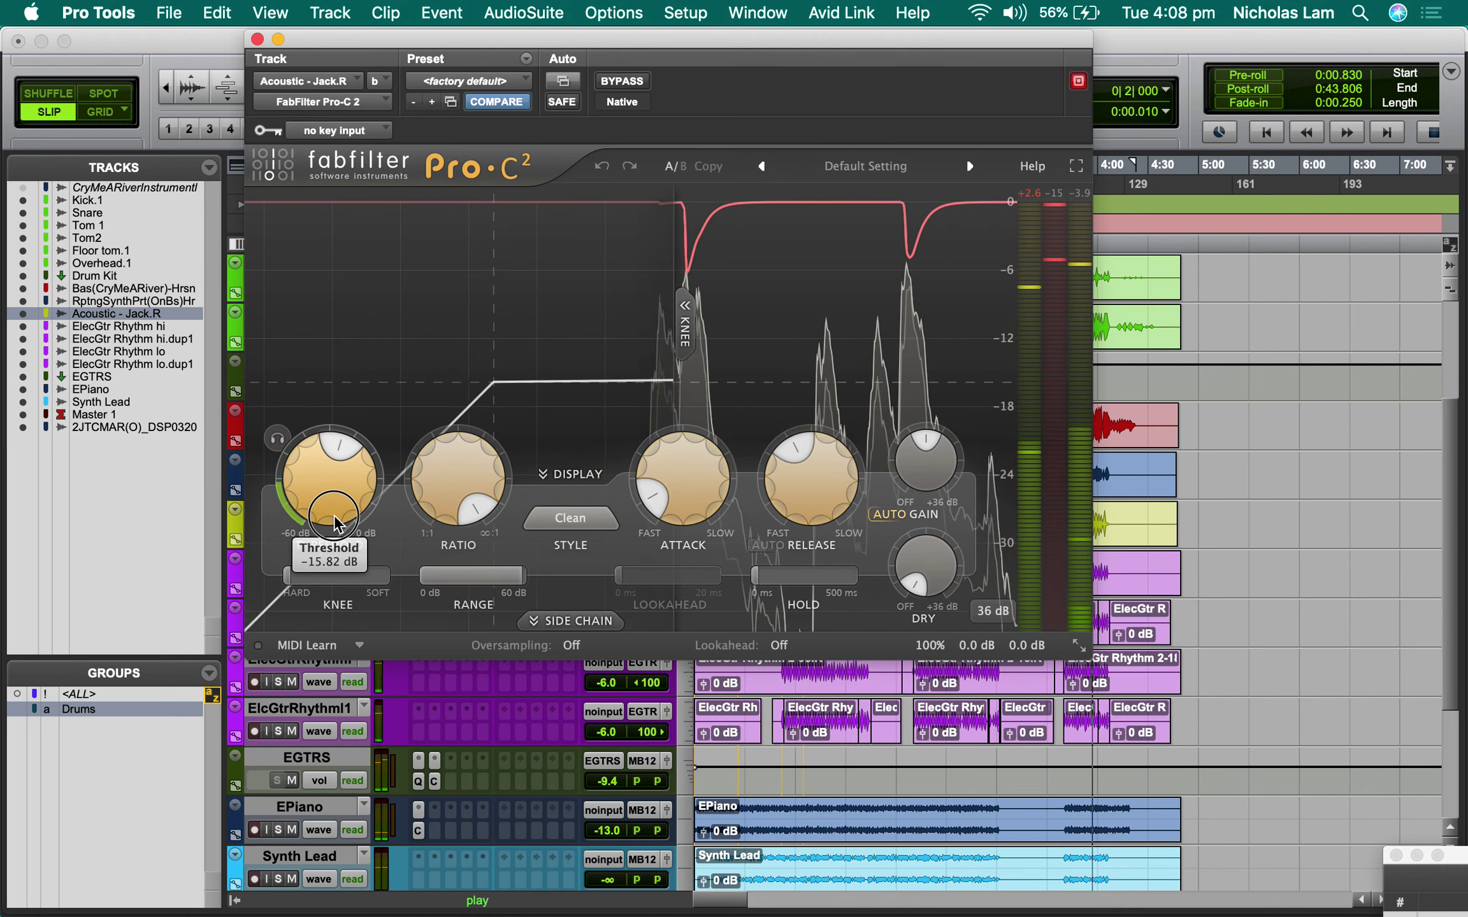
left_click_drag(338, 508, 340, 558)
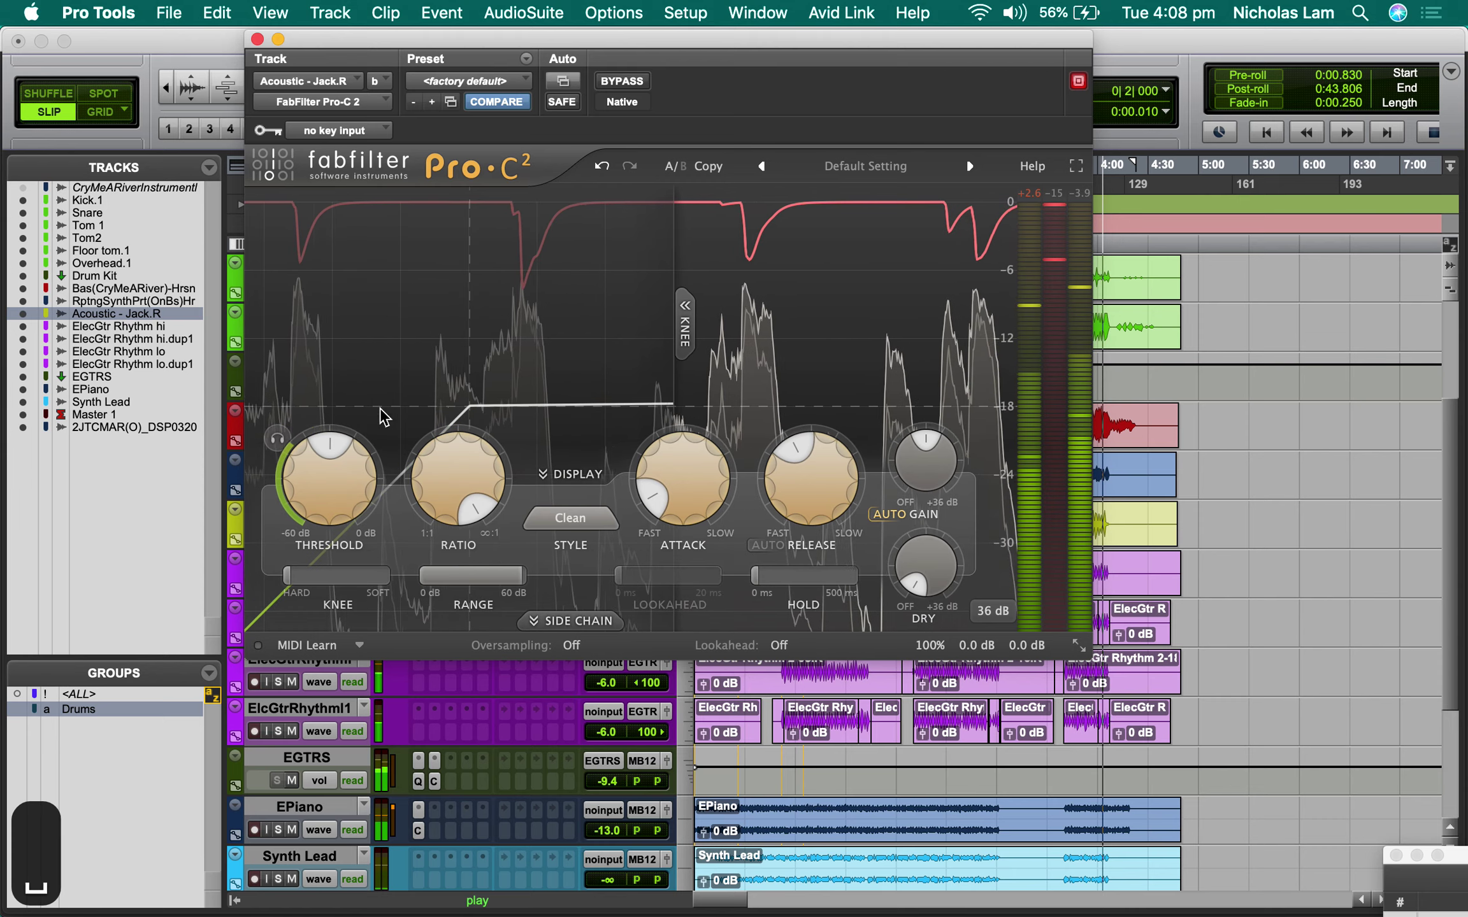
key("space")
left_click(258, 40)
Step: Place the playback position at about 3:39.136 on the bass clip, solo the bass track and play it
scroll(1048, 621, "down", 1)
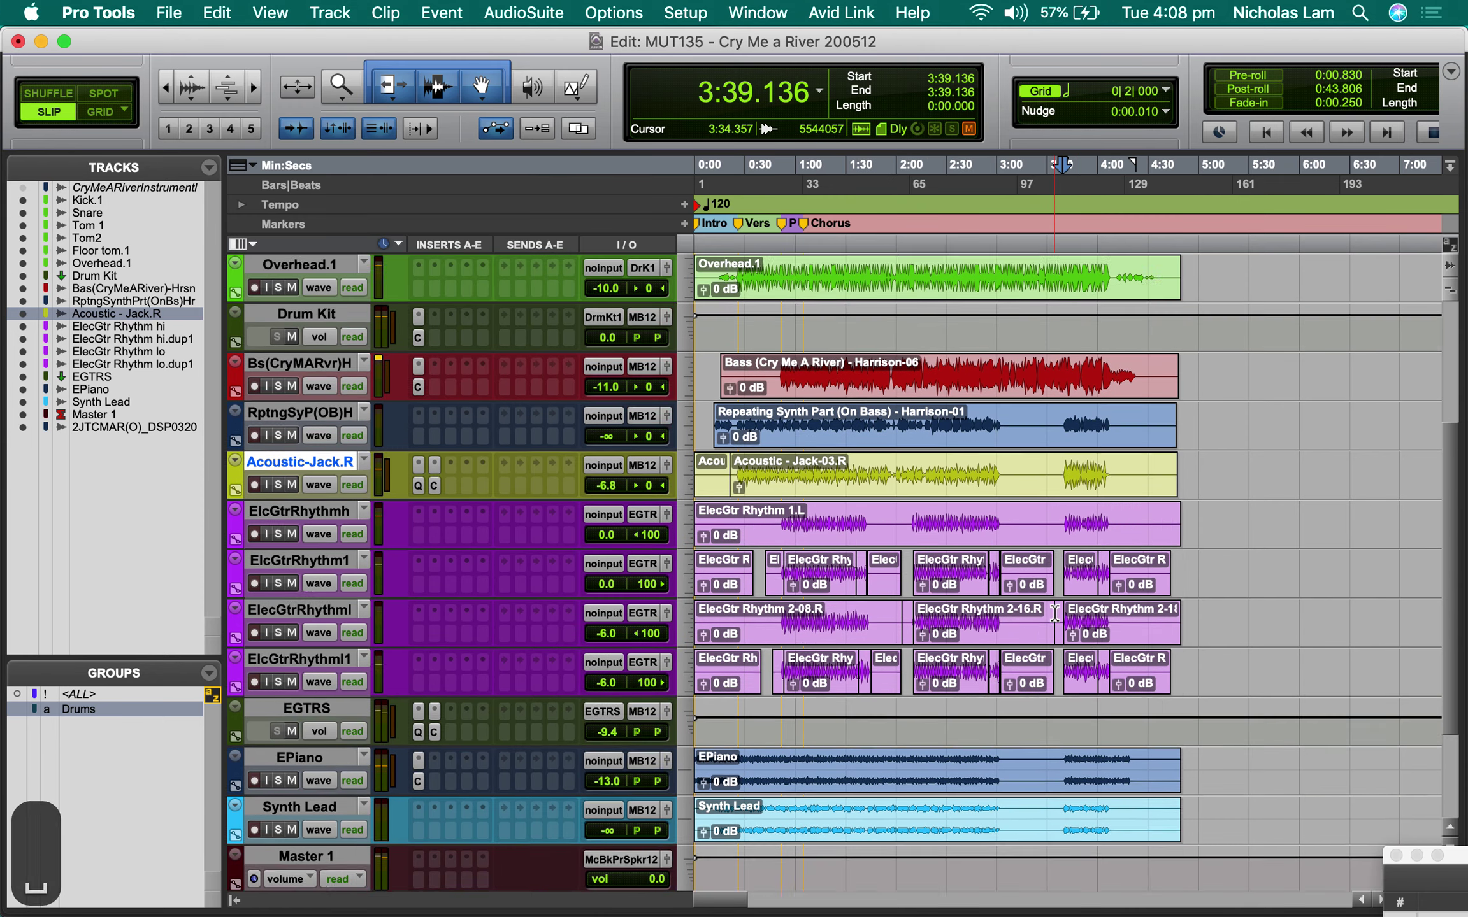
scroll(1048, 621, "up", 2)
scroll(1072, 556, "up", 1)
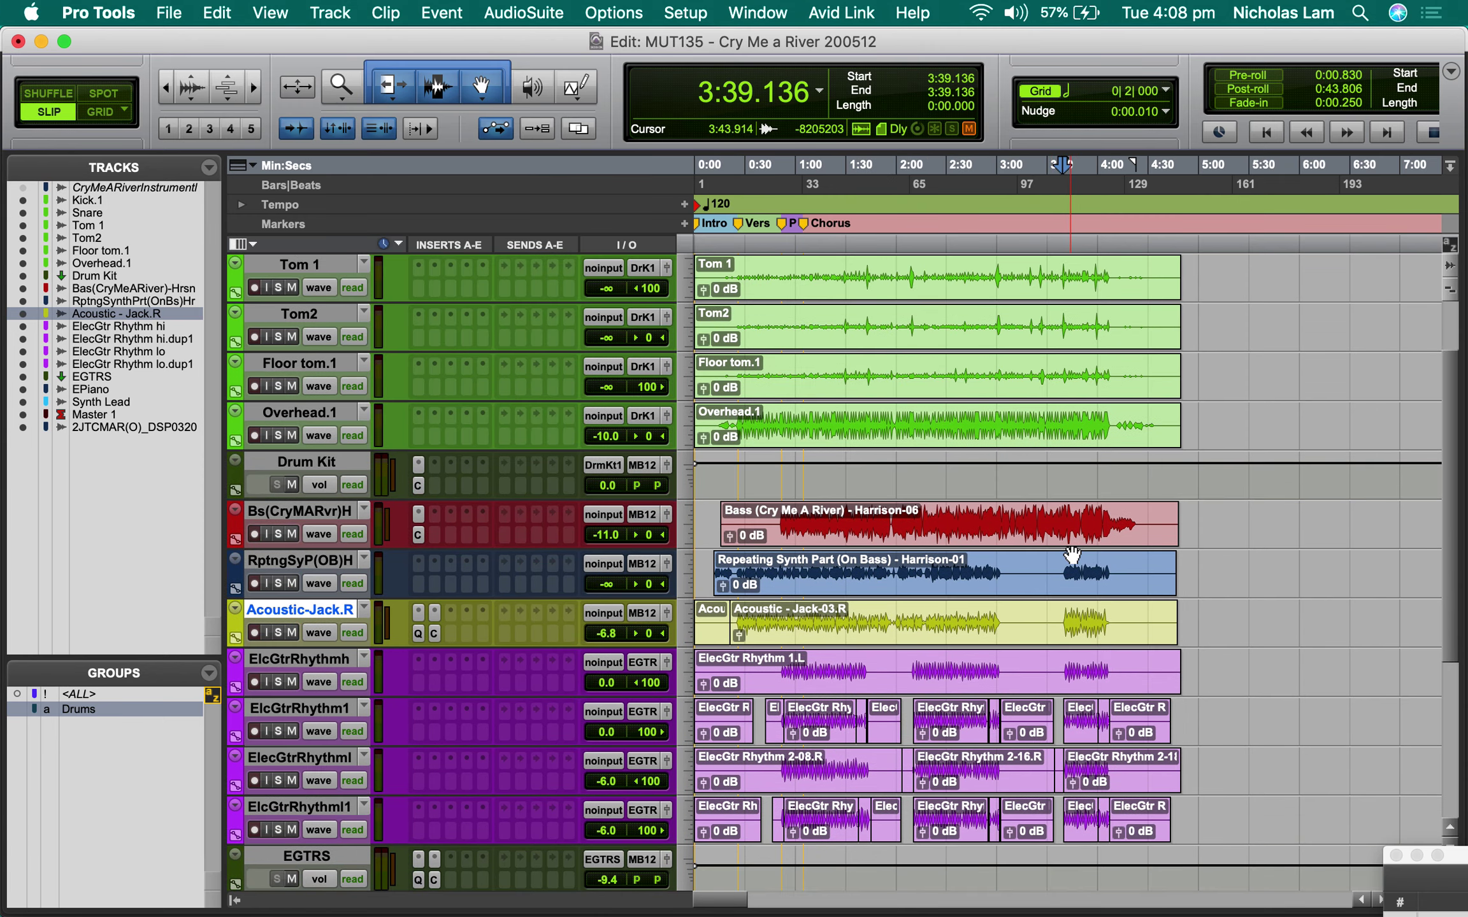
left_click(1073, 514)
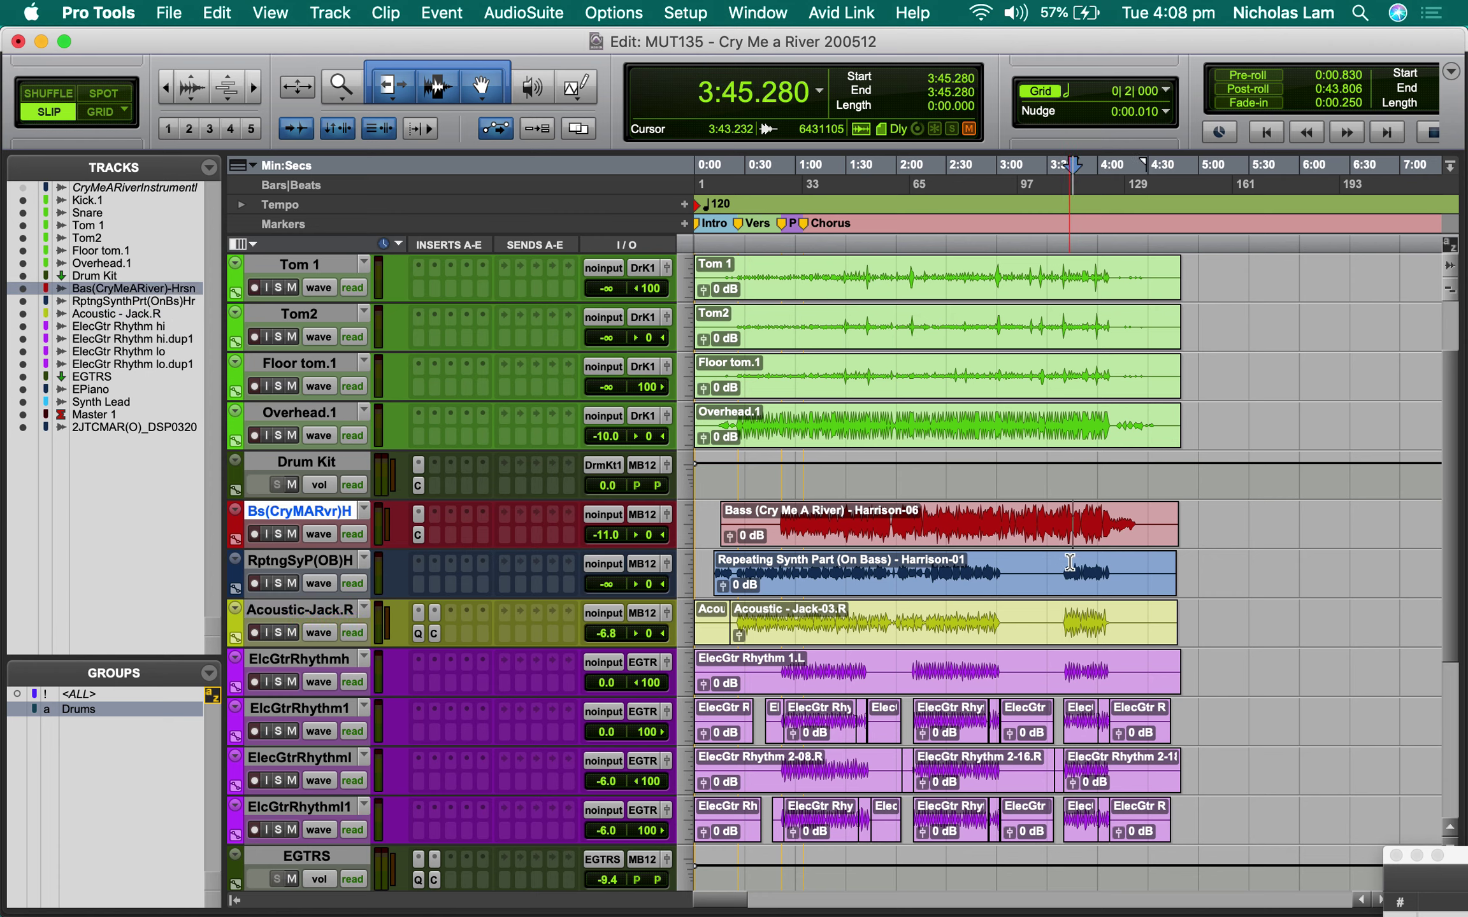
key("shift+s")
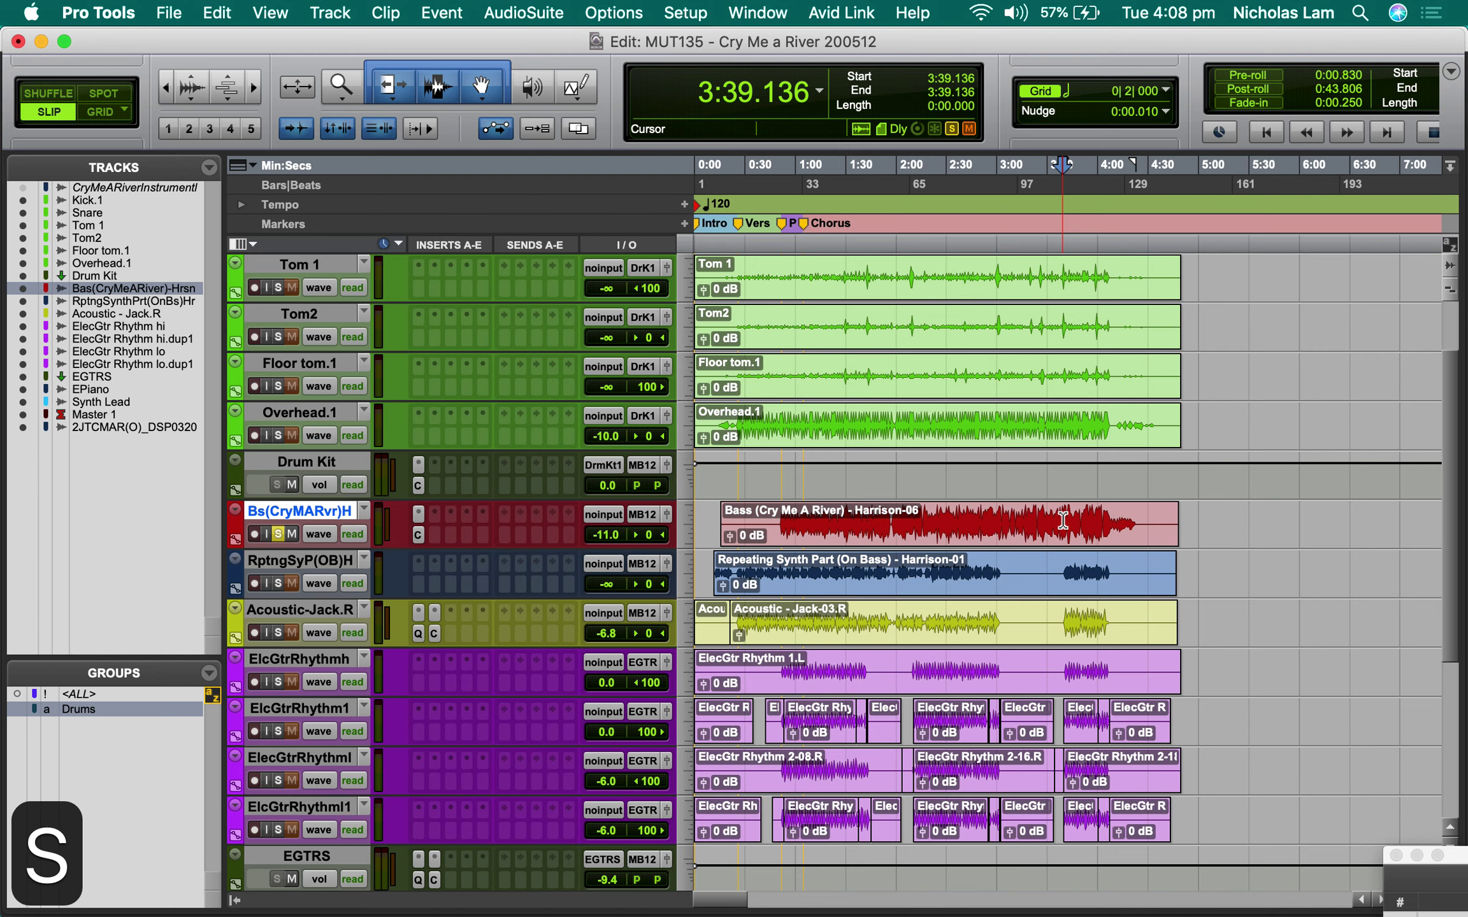
key("space")
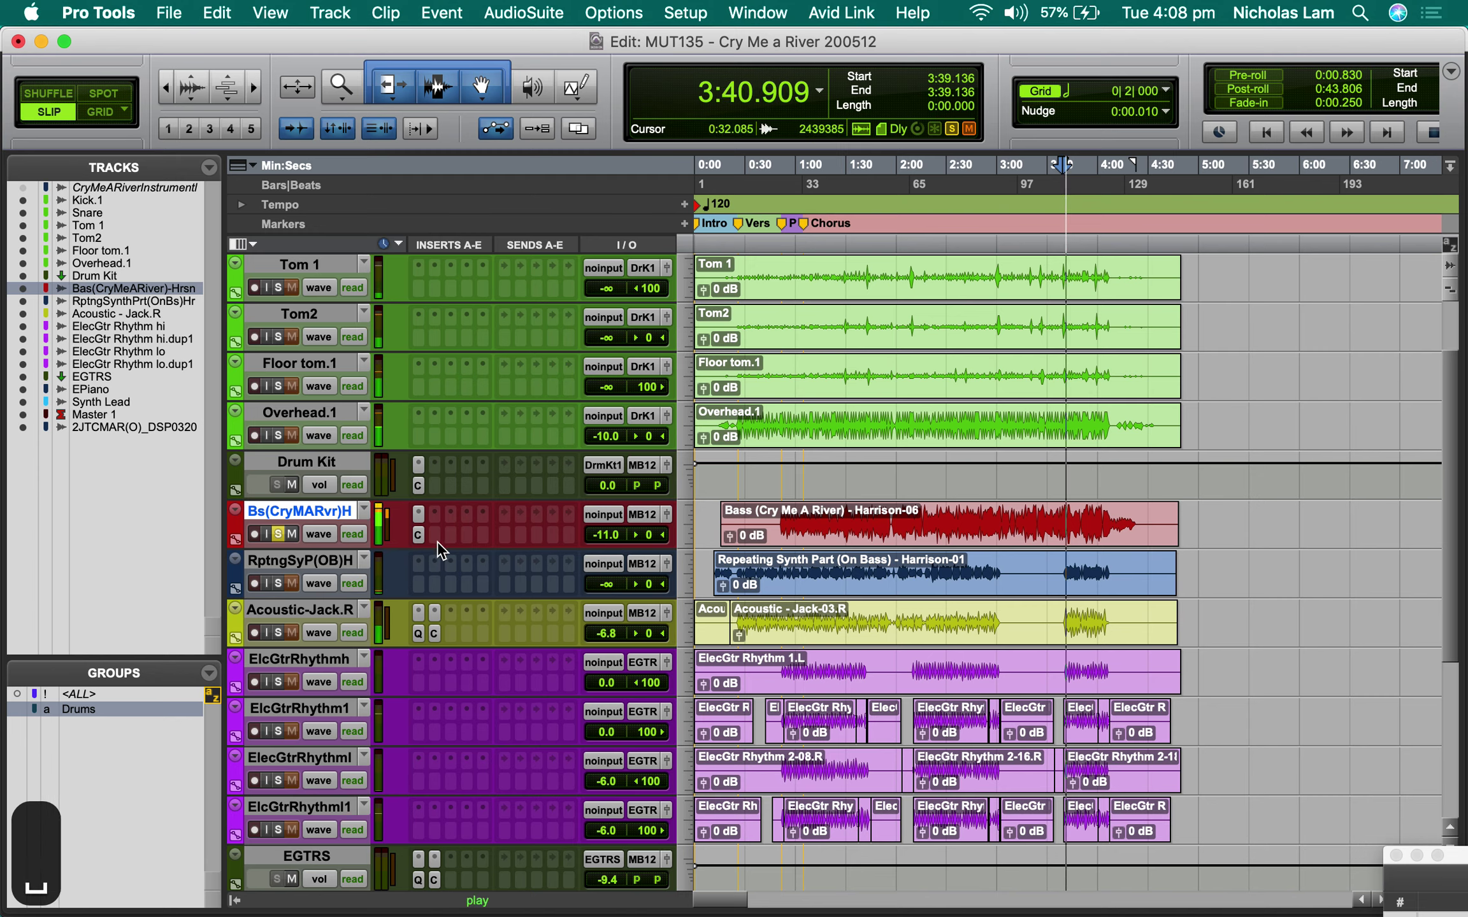
Step: Move the bass track's compressor from insert slot a to slot b and enlarge the track heights
left_click(418, 537)
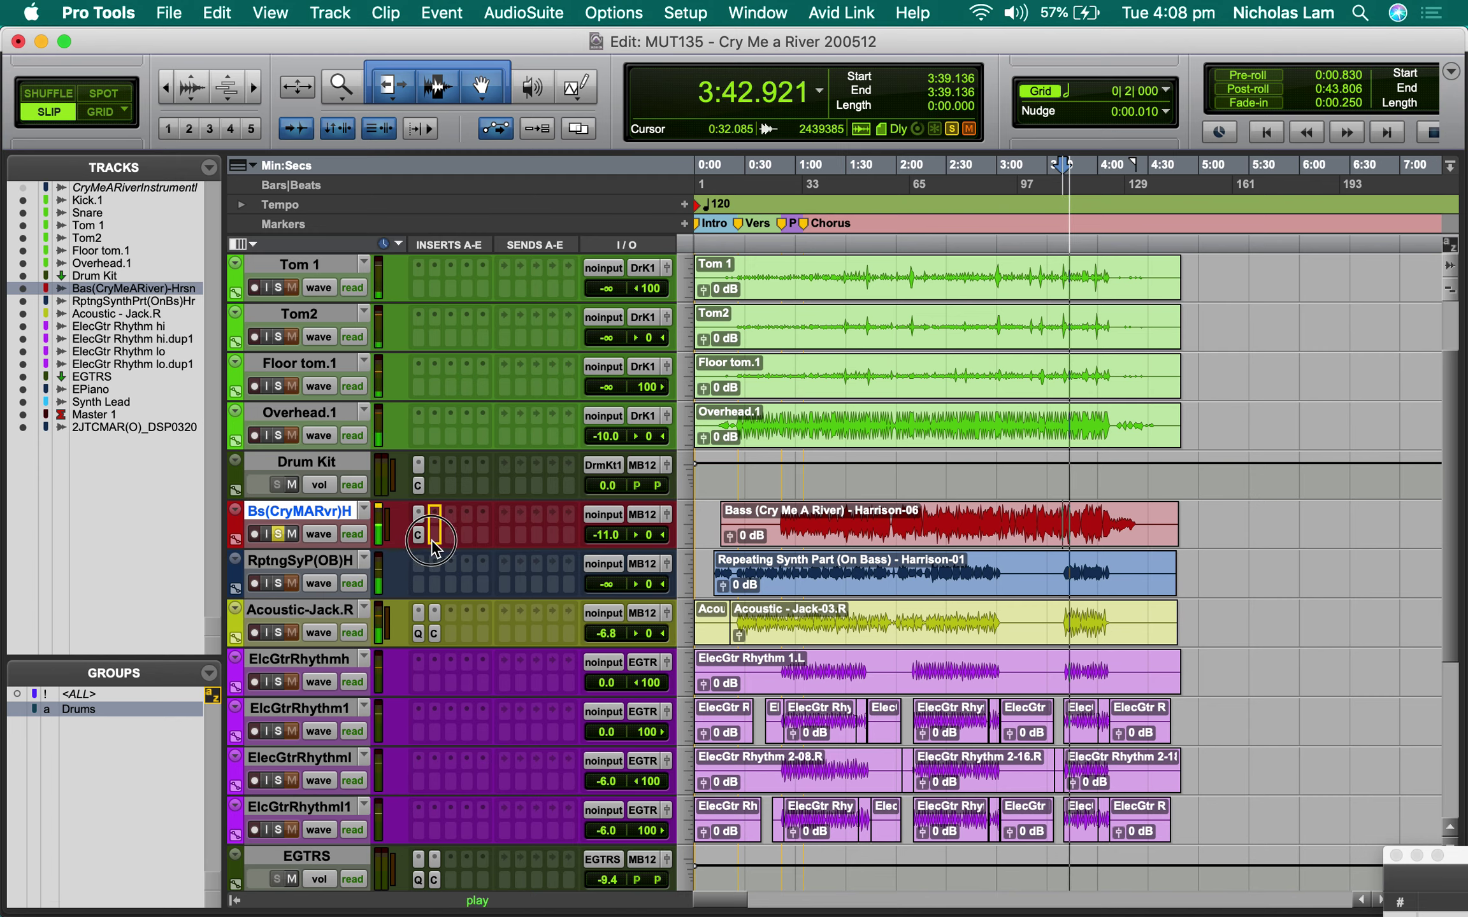
left_click_drag(432, 542, 432, 540)
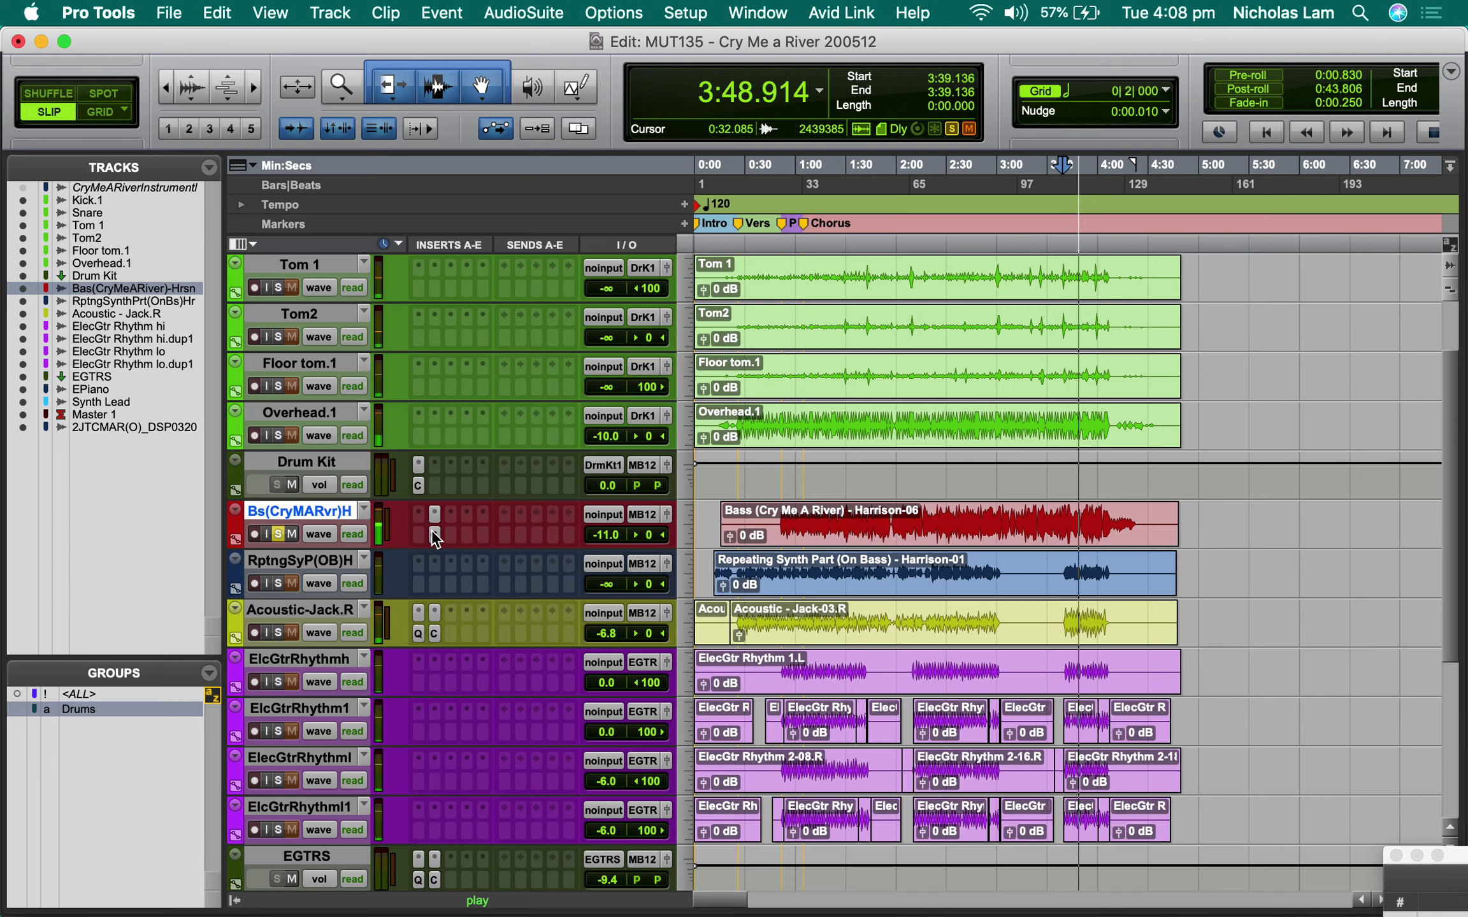
key("ctrl+alt+Up")
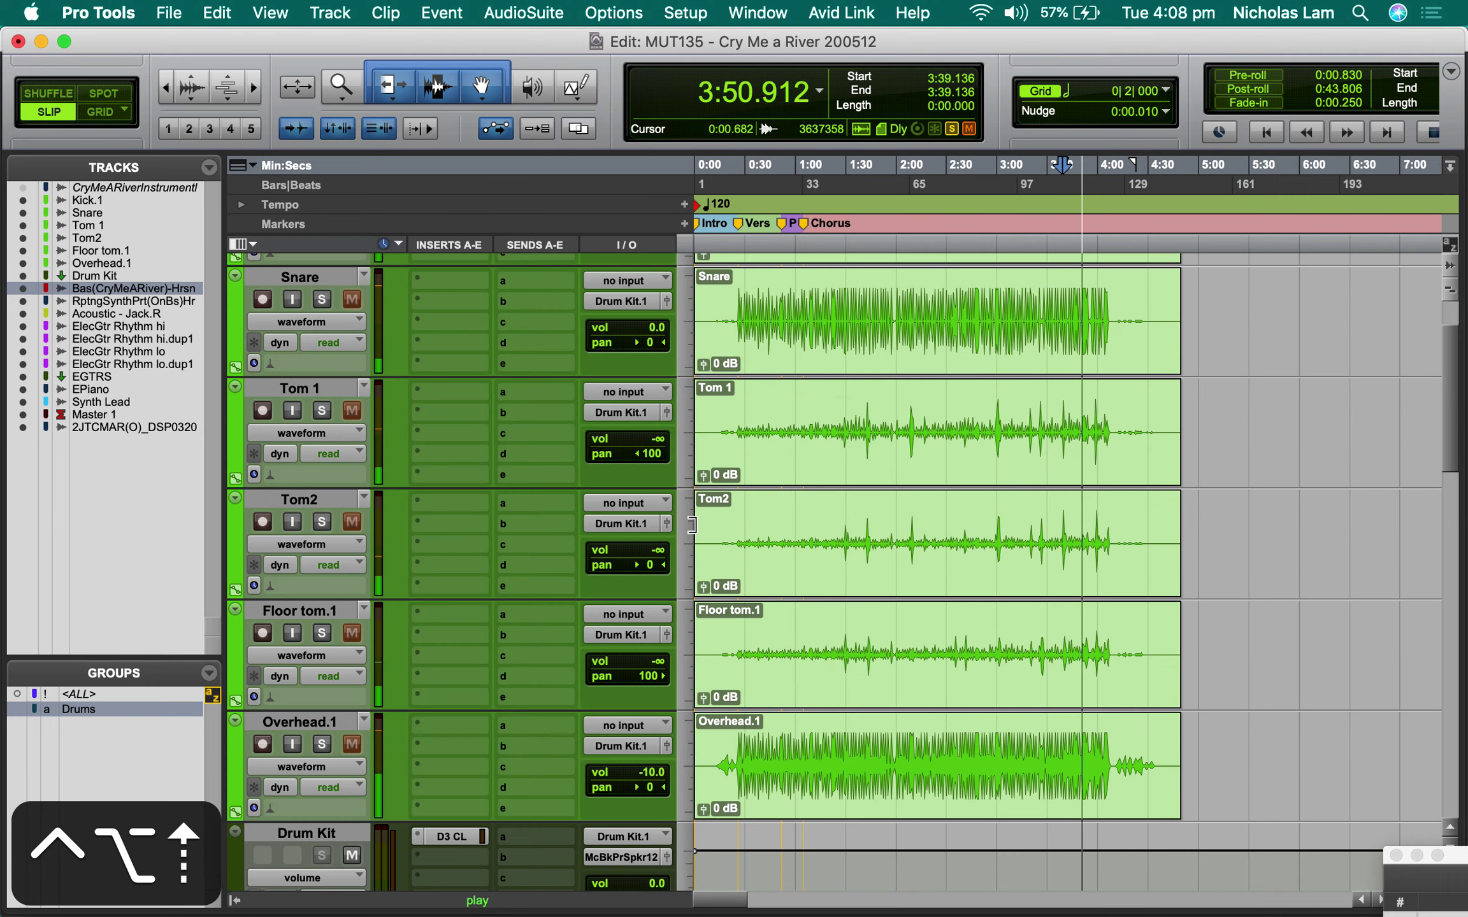
scroll(699, 525, "down", 5)
scroll(628, 533, "up", 2)
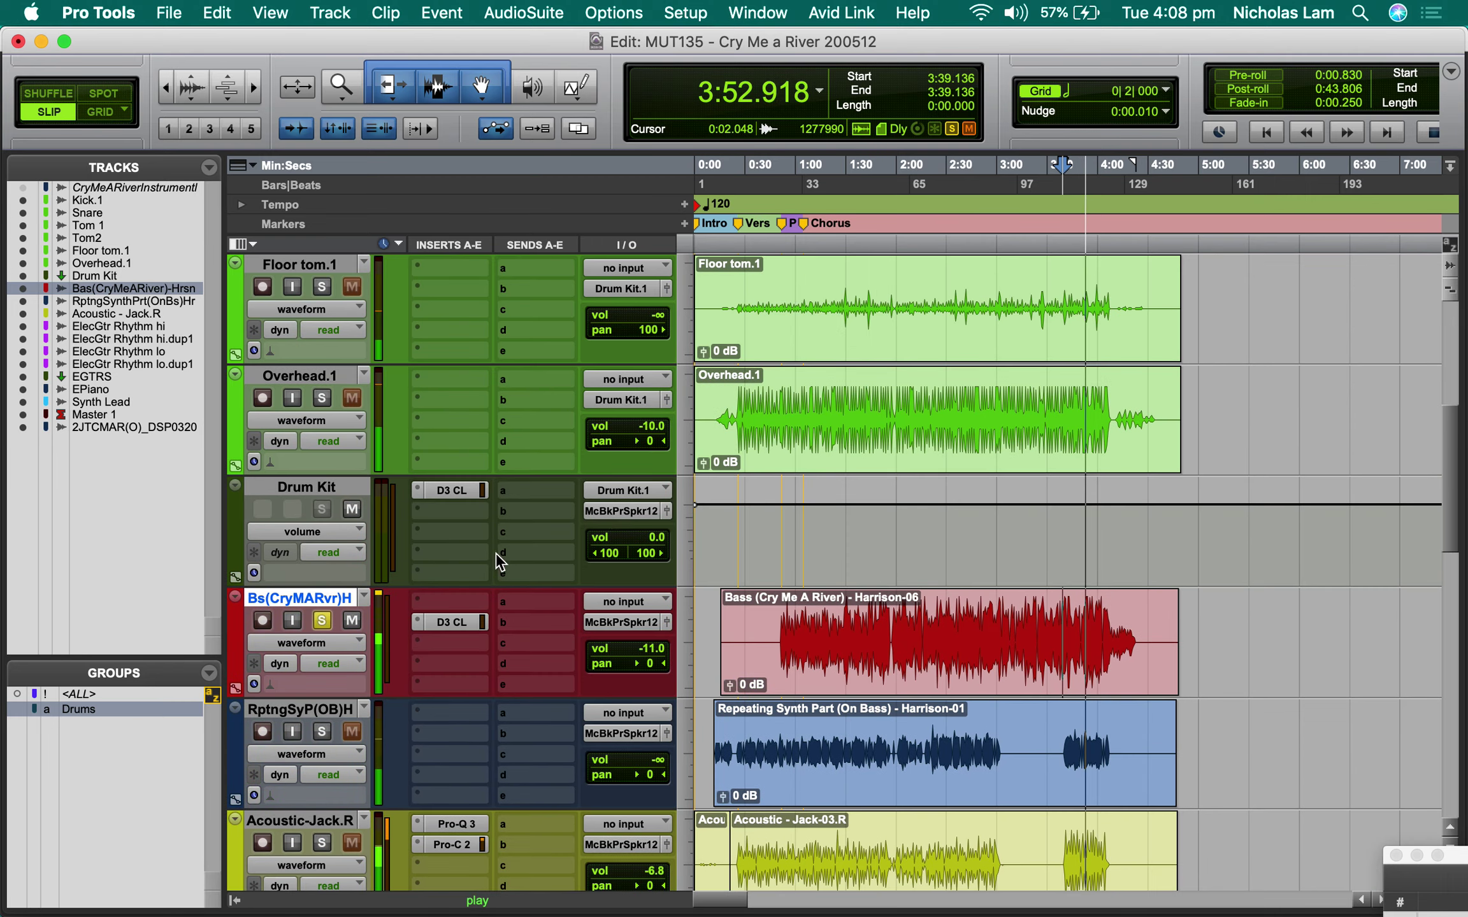
scroll(496, 553, "down", 2)
Step: Insert the EQ3 7-Band plug-in in slot a of the bass track, ahead of the compressor
left_click(438, 377)
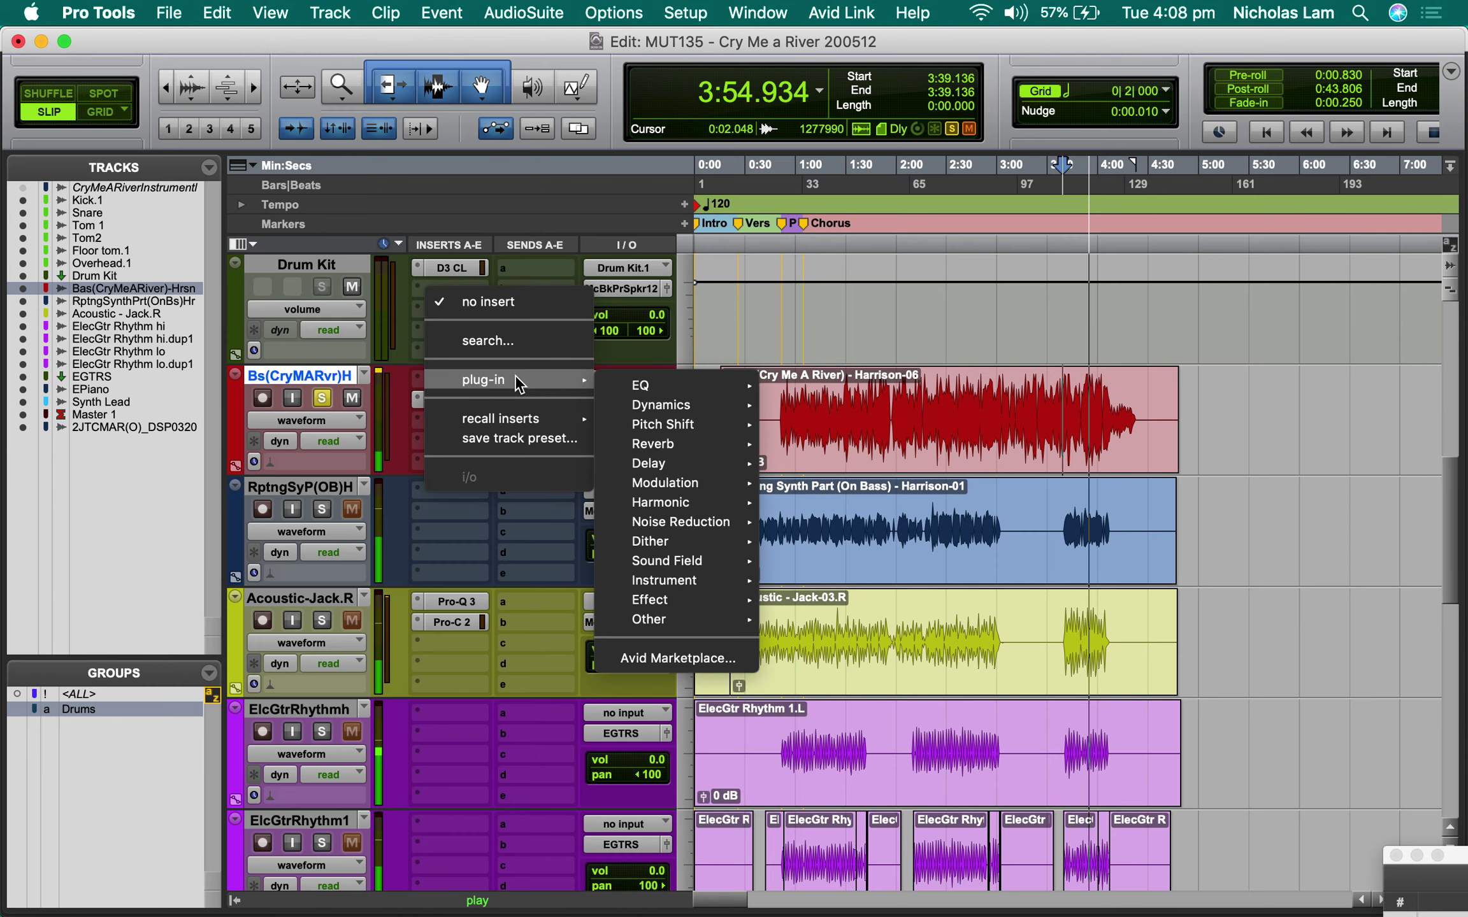
mouse_move(704, 390)
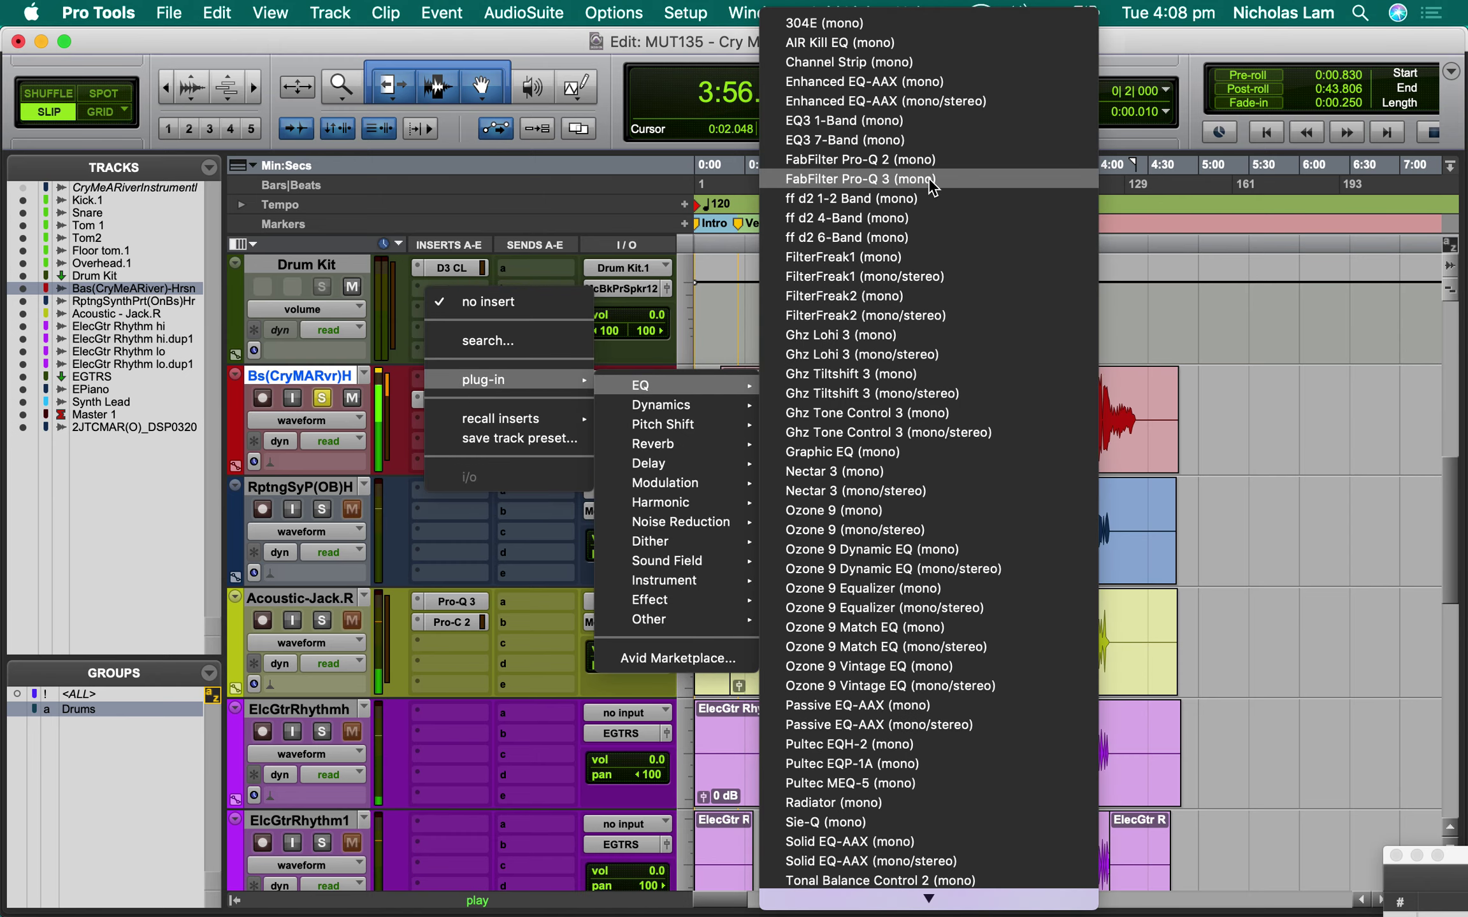
left_click(908, 136)
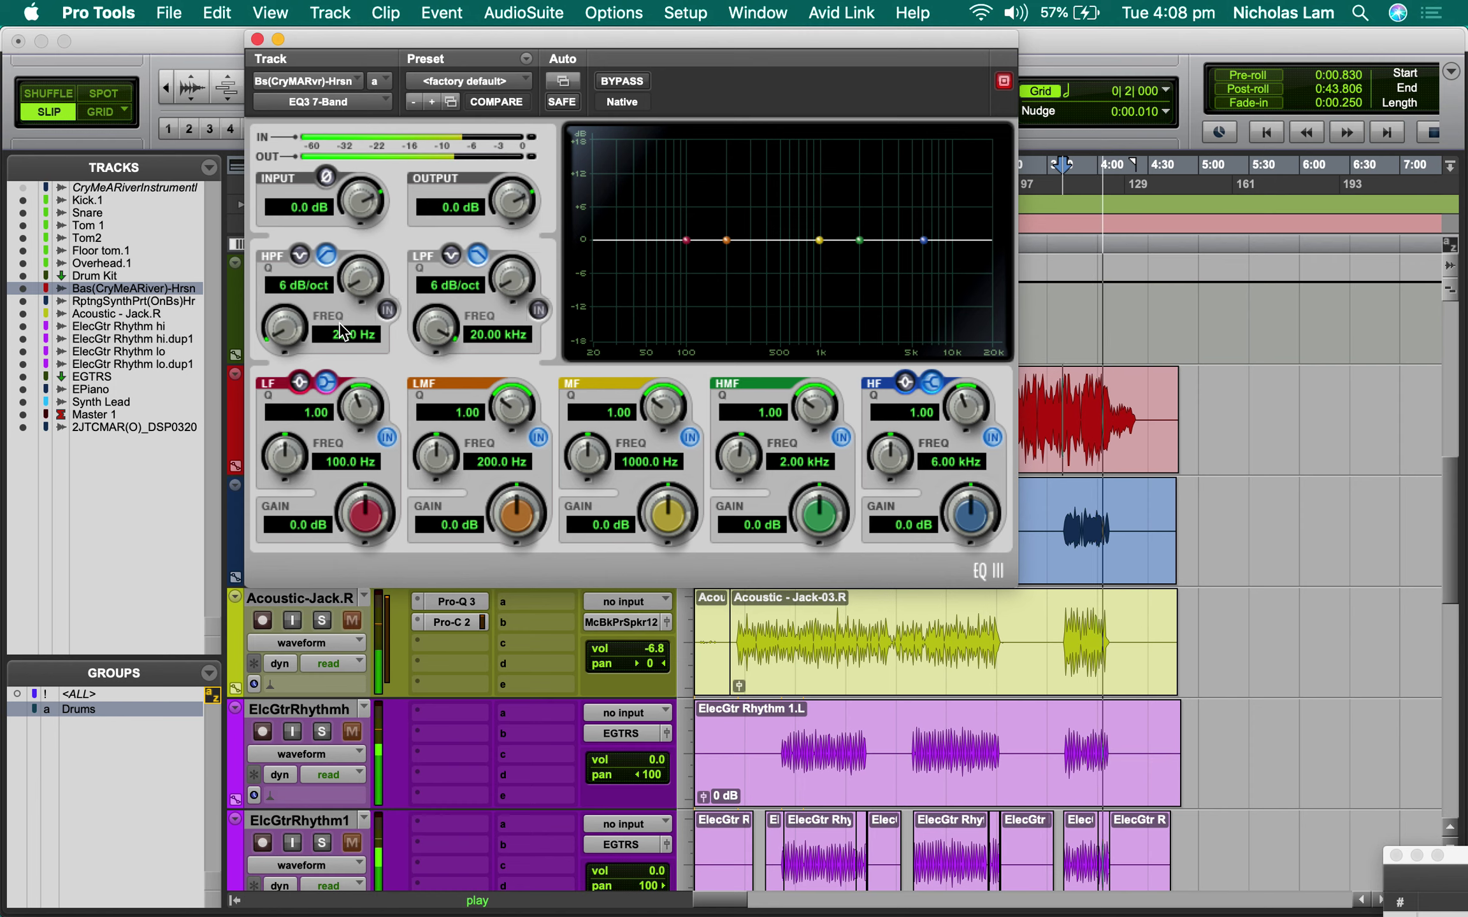
Step: Try the bass EQ's high-pass filter with a 12 dB/oct slope and a frequency of about 61.5 Hz, and switch it off
left_click_drag(357, 287, 361, 258)
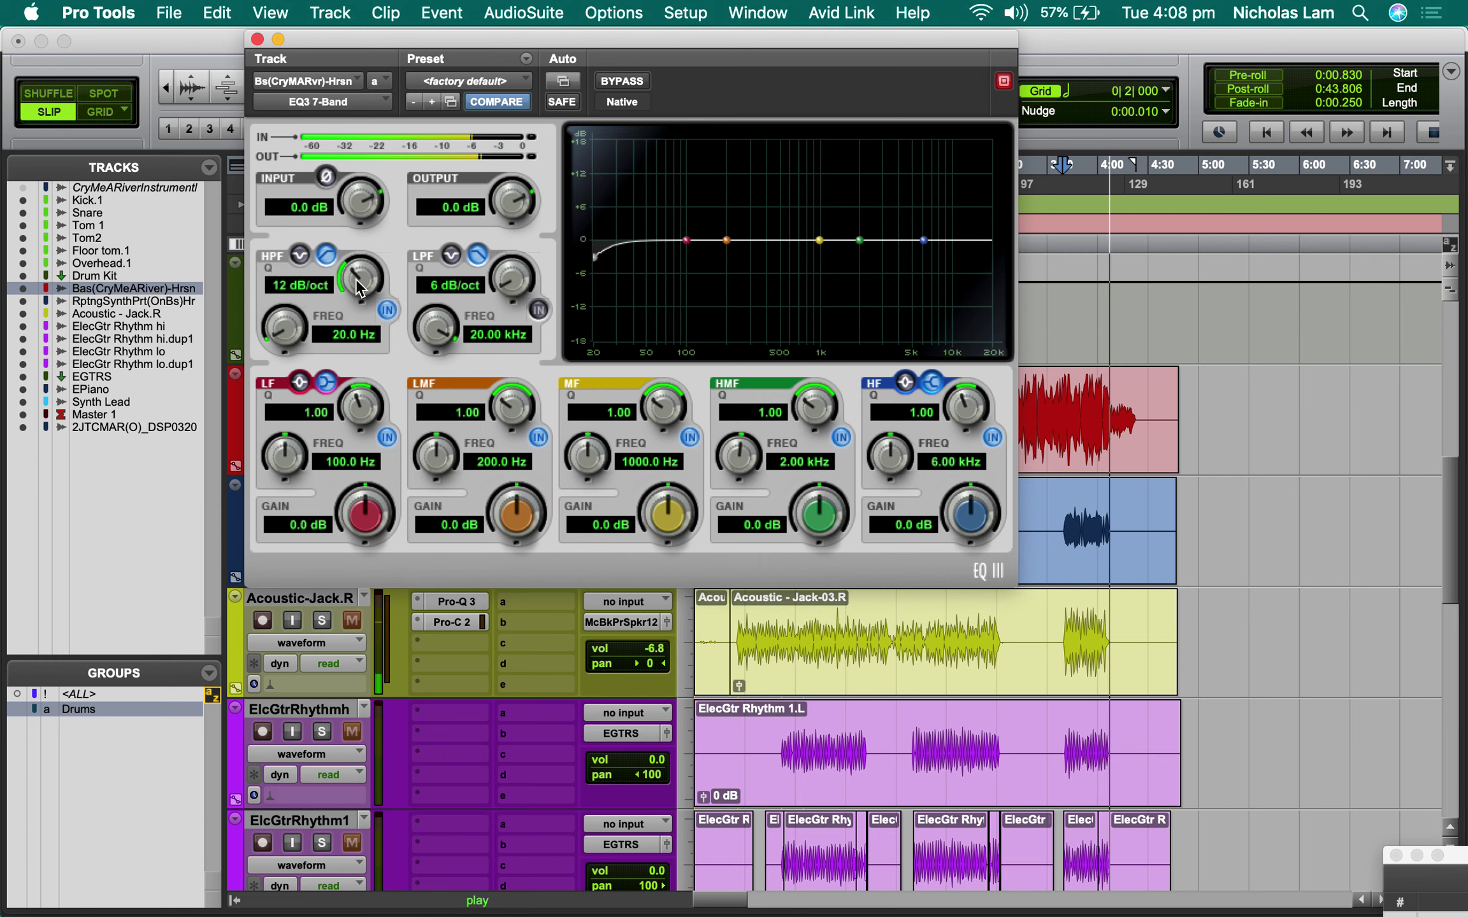
left_click_drag(292, 336, 297, 307)
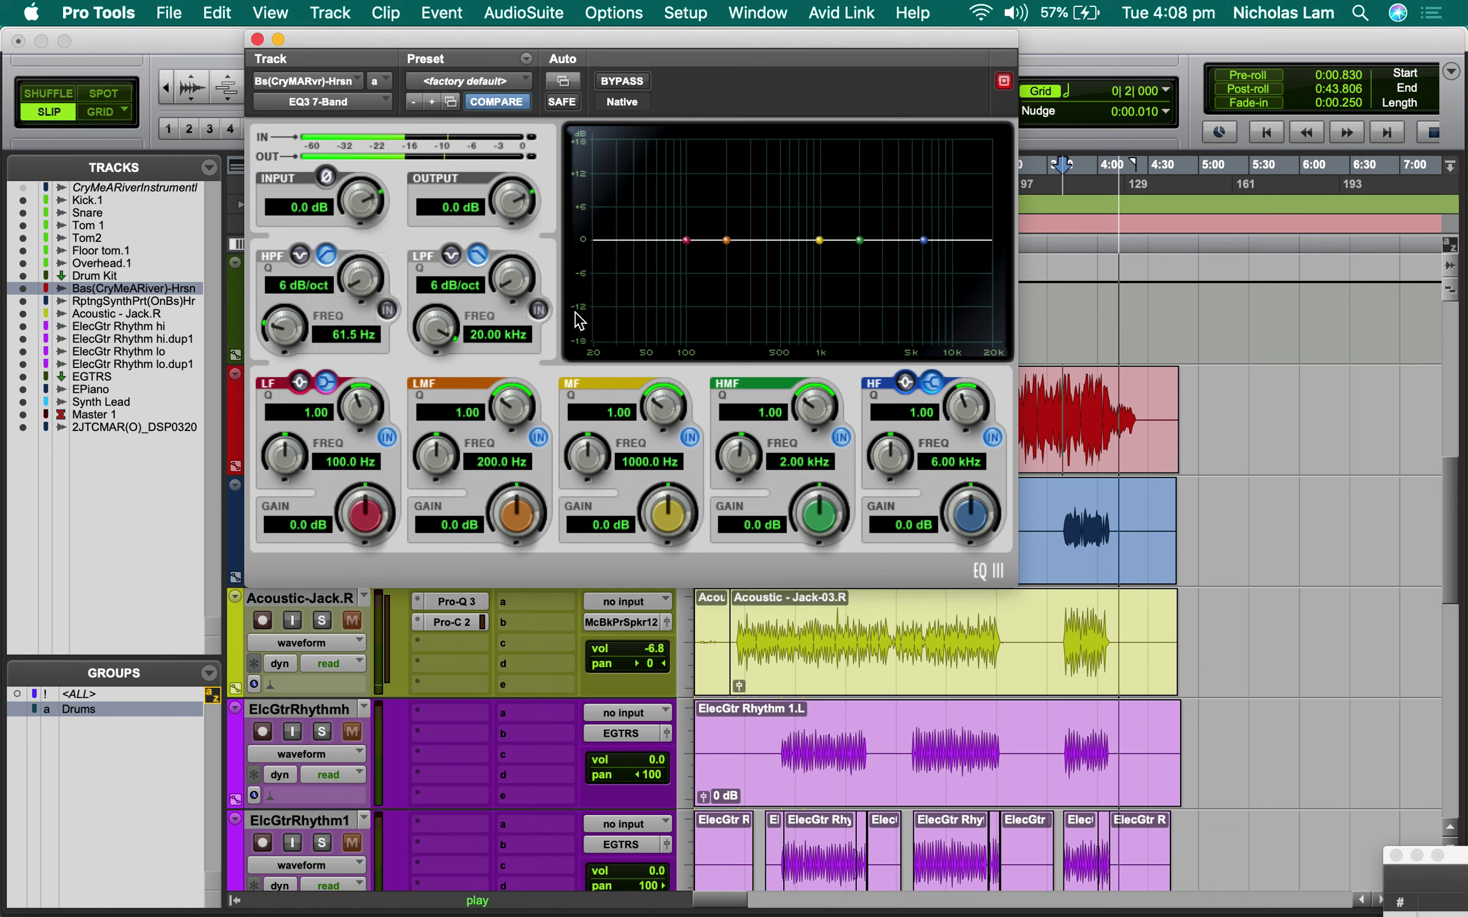
left_click(388, 310)
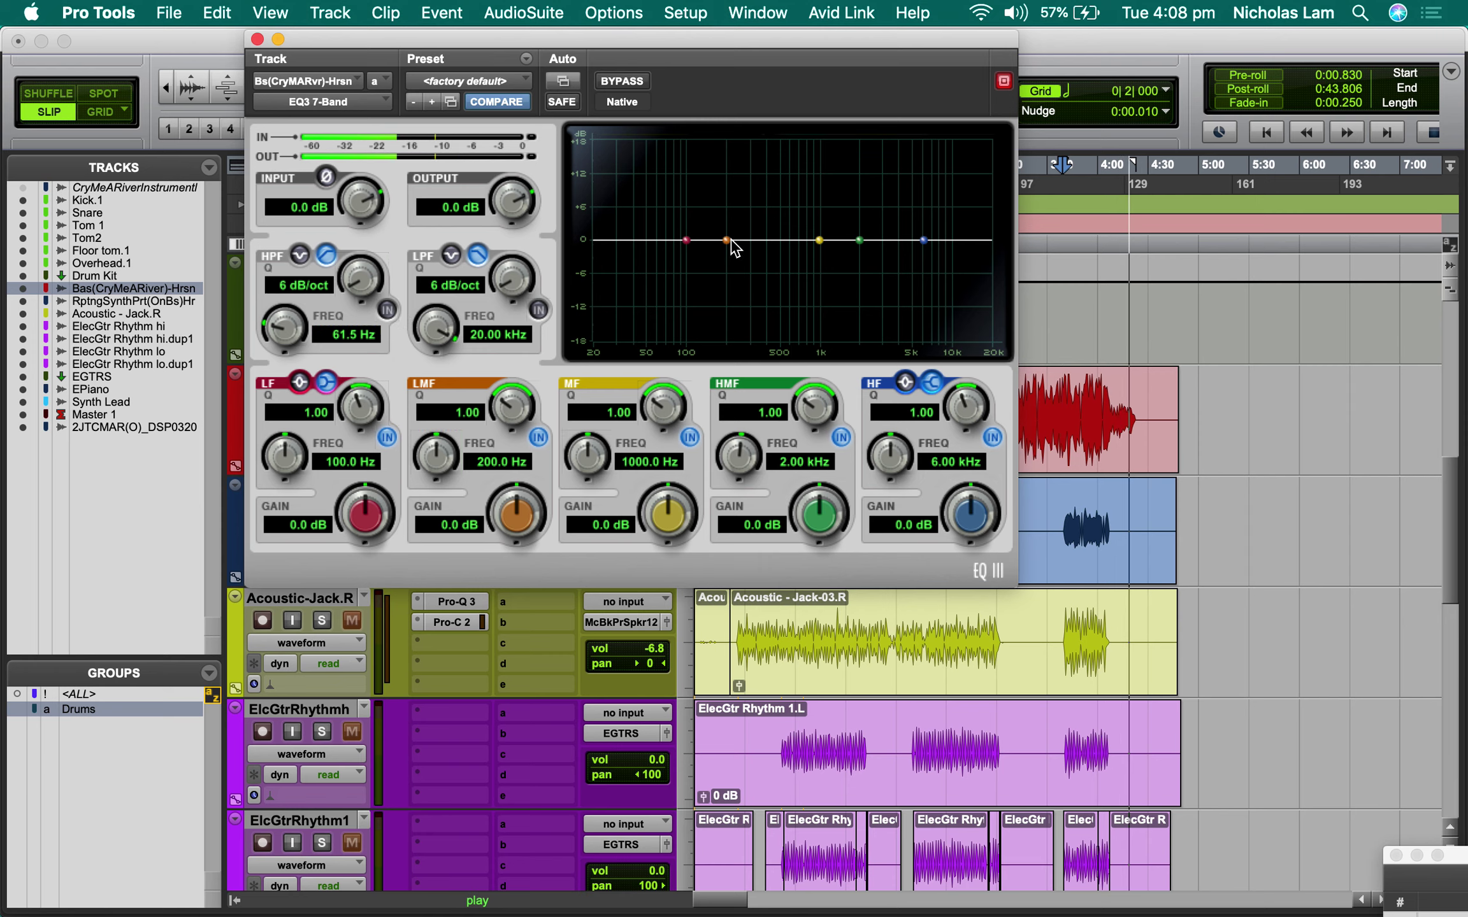
Step: Sweep a boosted low-mid band on the bass EQ, set it to about -5.7 dB at 433.7 Hz, and clear the clip indicators
left_click_drag(725, 242, 727, 180)
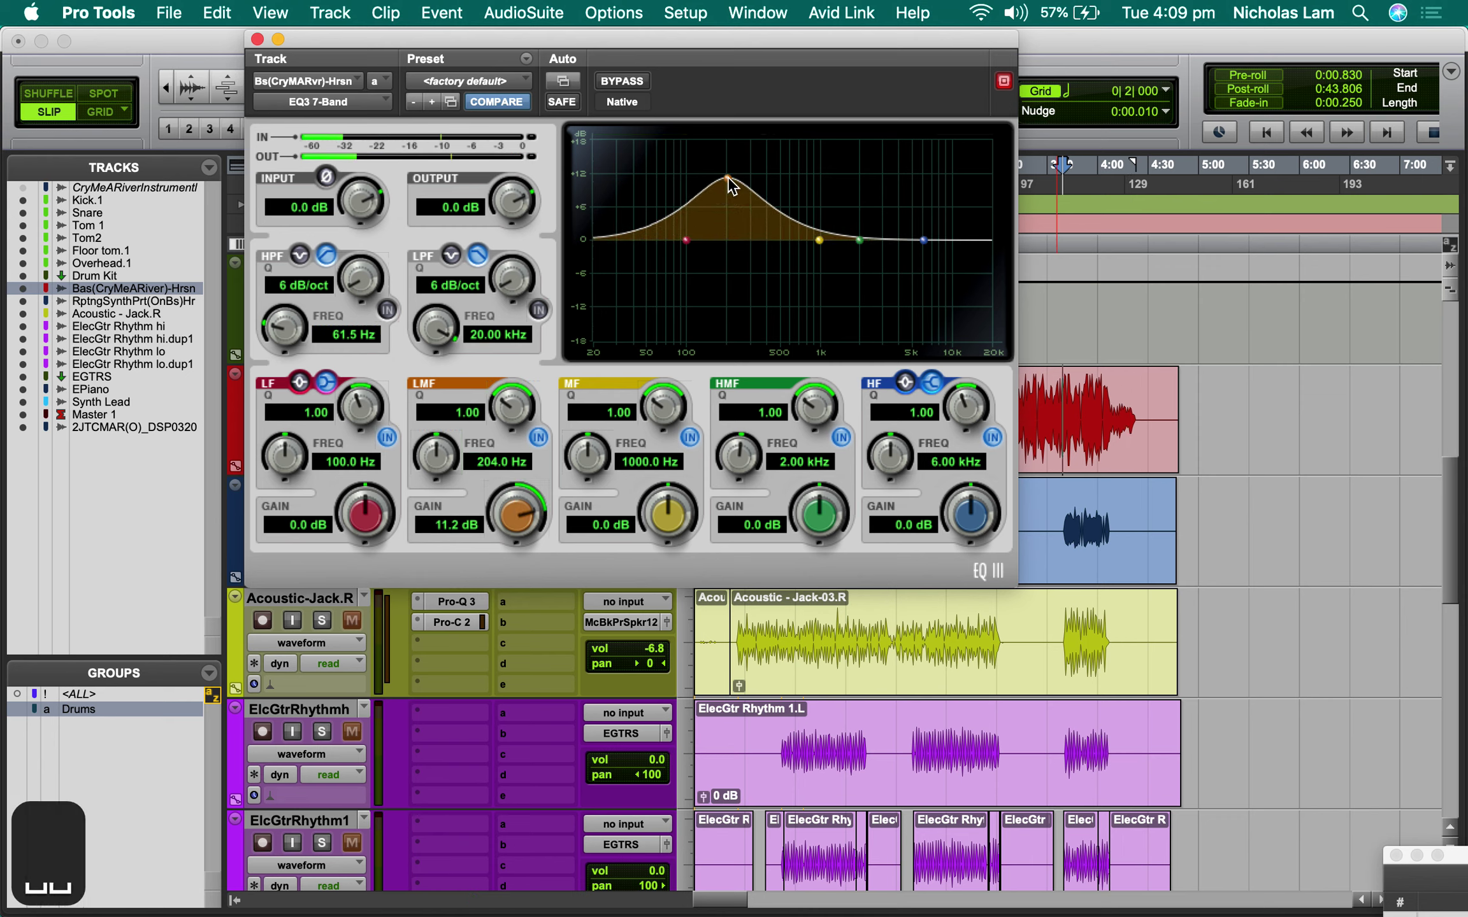
left_click_drag(726, 178, 781, 203)
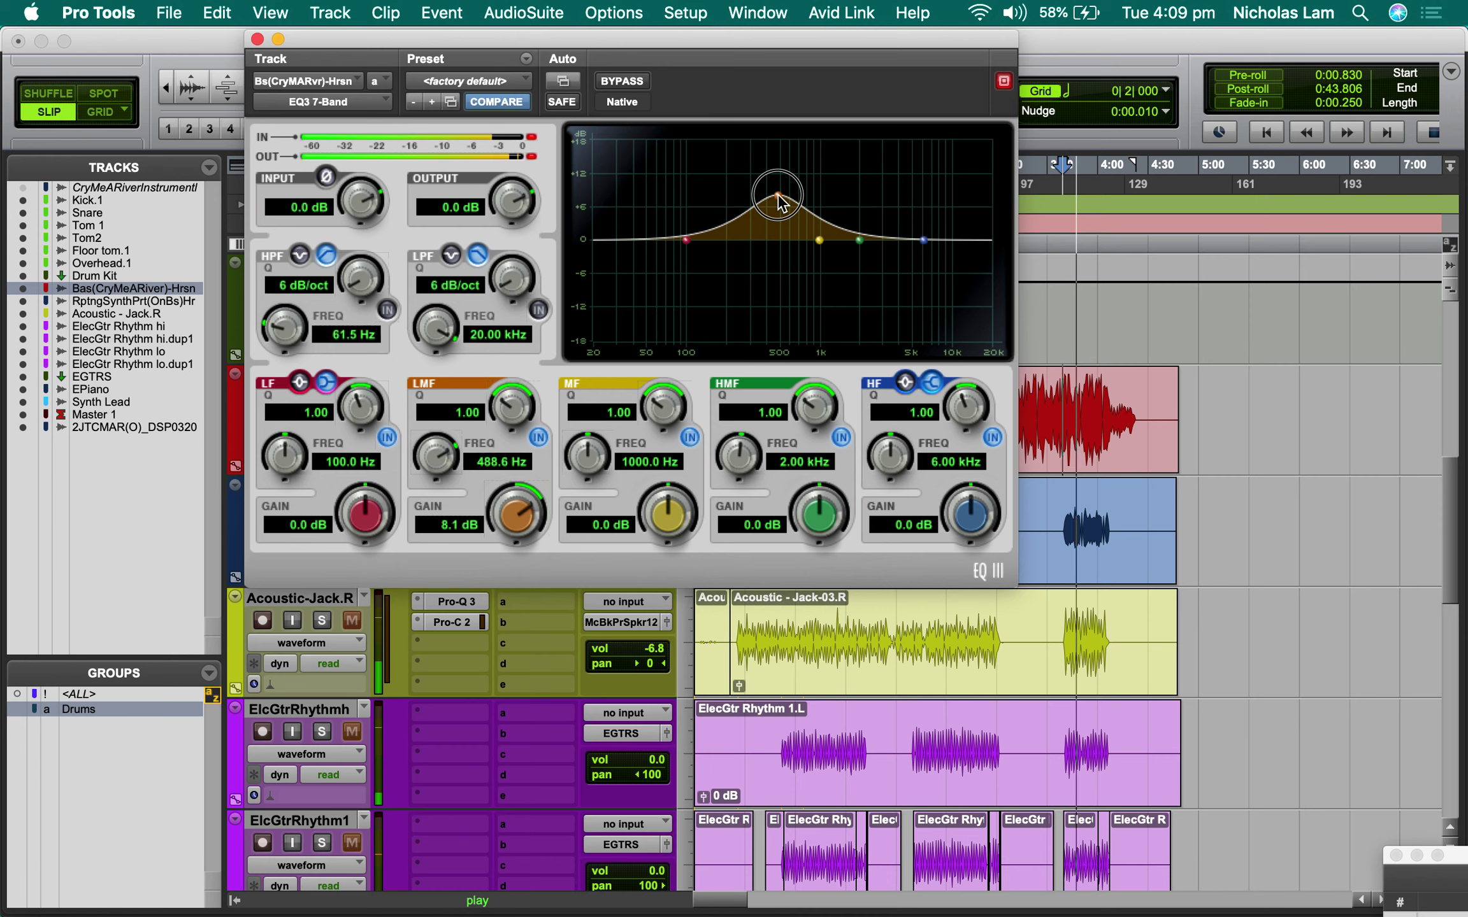
left_click_drag(780, 203, 770, 273)
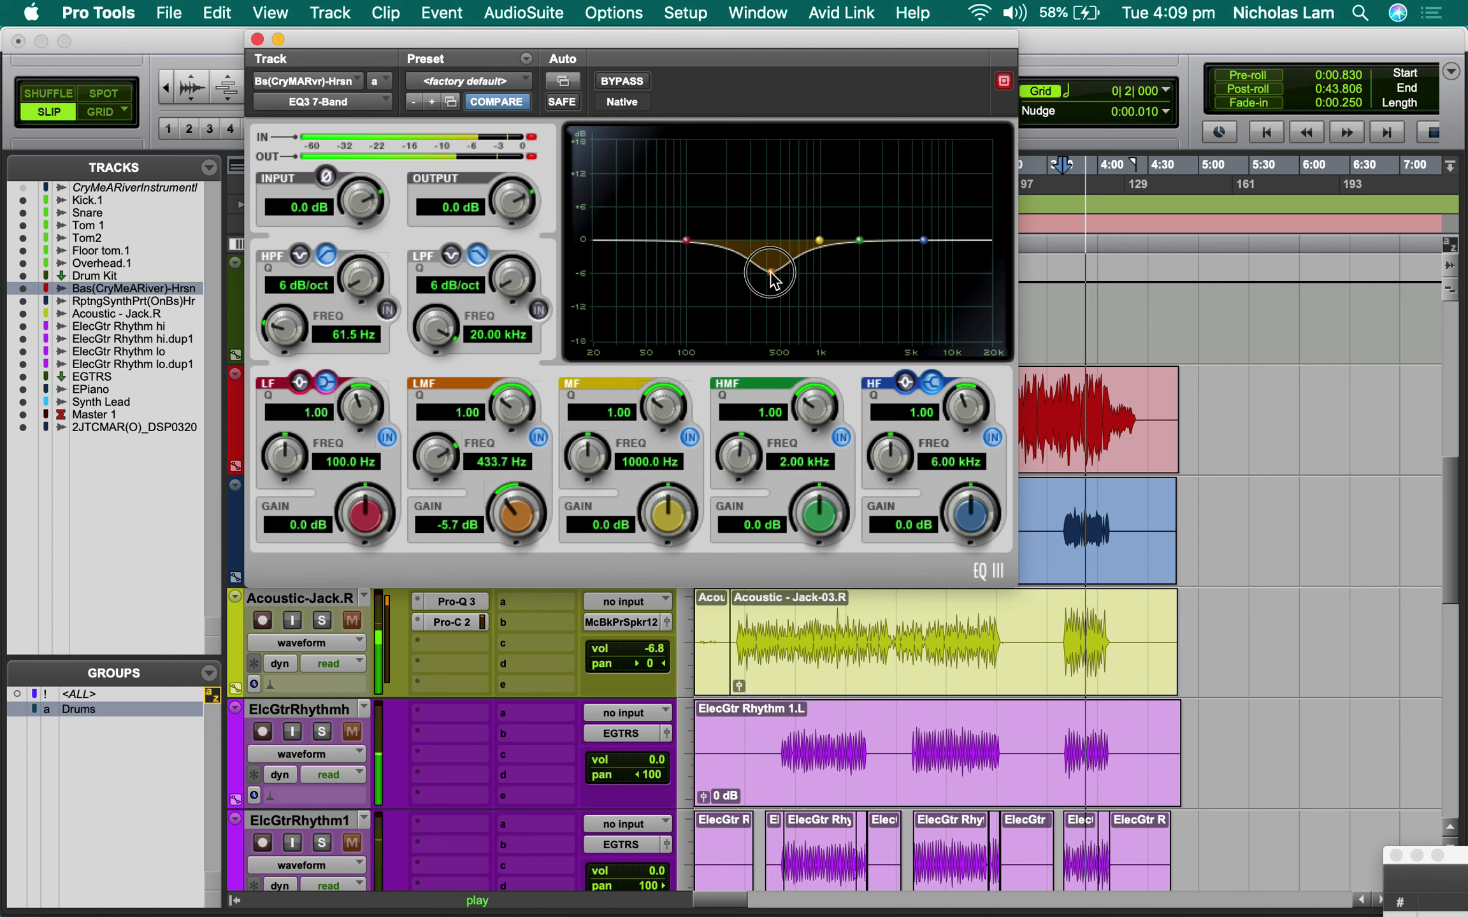
left_click(532, 157)
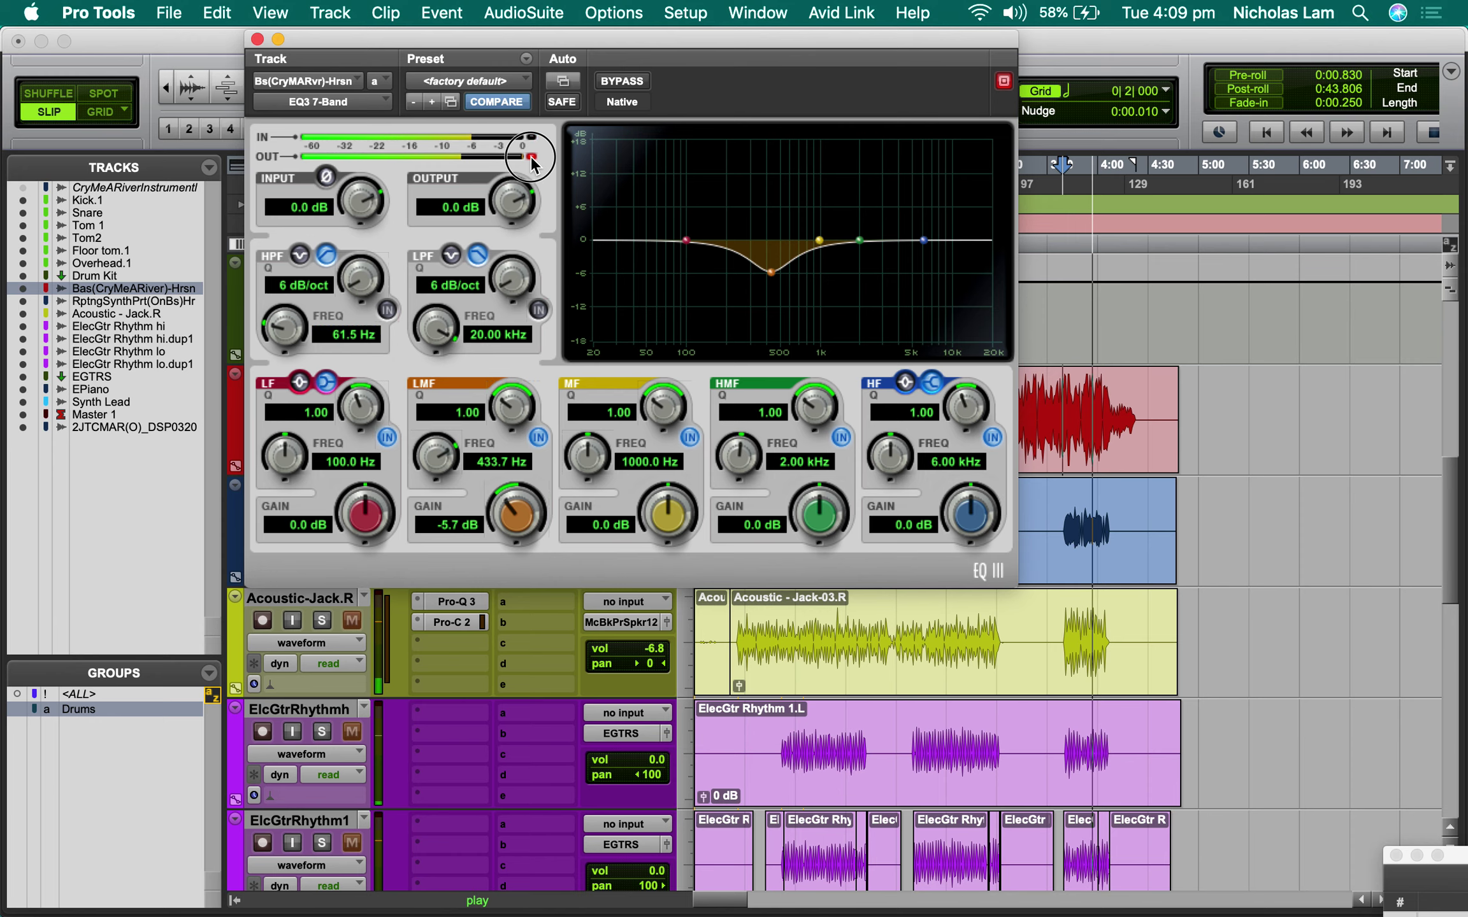
left_click(532, 157)
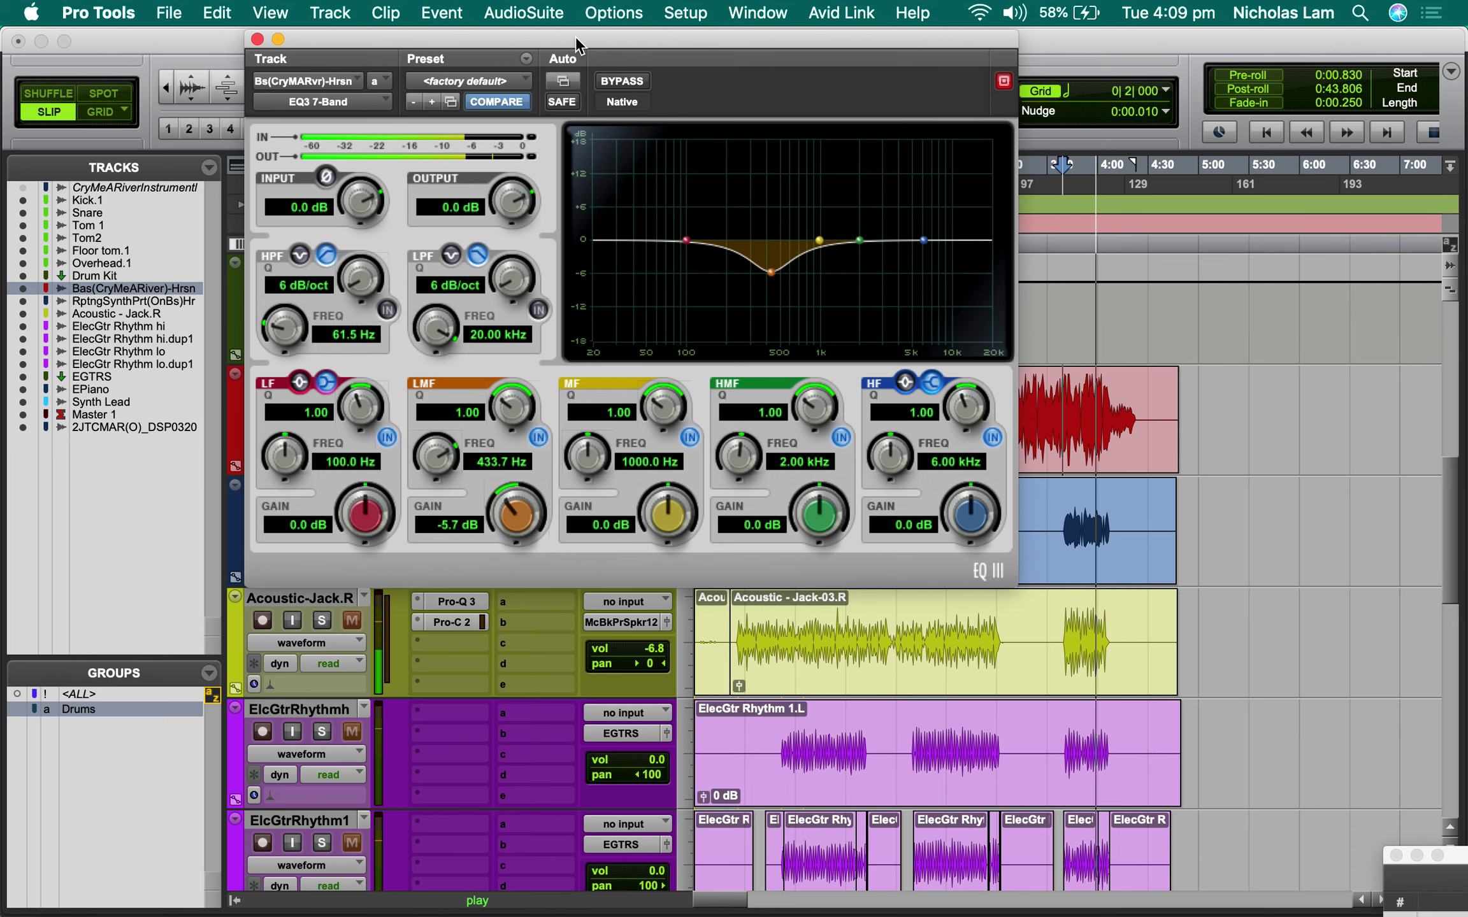
Step: Move the EQ window off the bass track controls and compare the bass in the full mix and in solo
left_click_drag(577, 44, 856, 72)
left_click(325, 400)
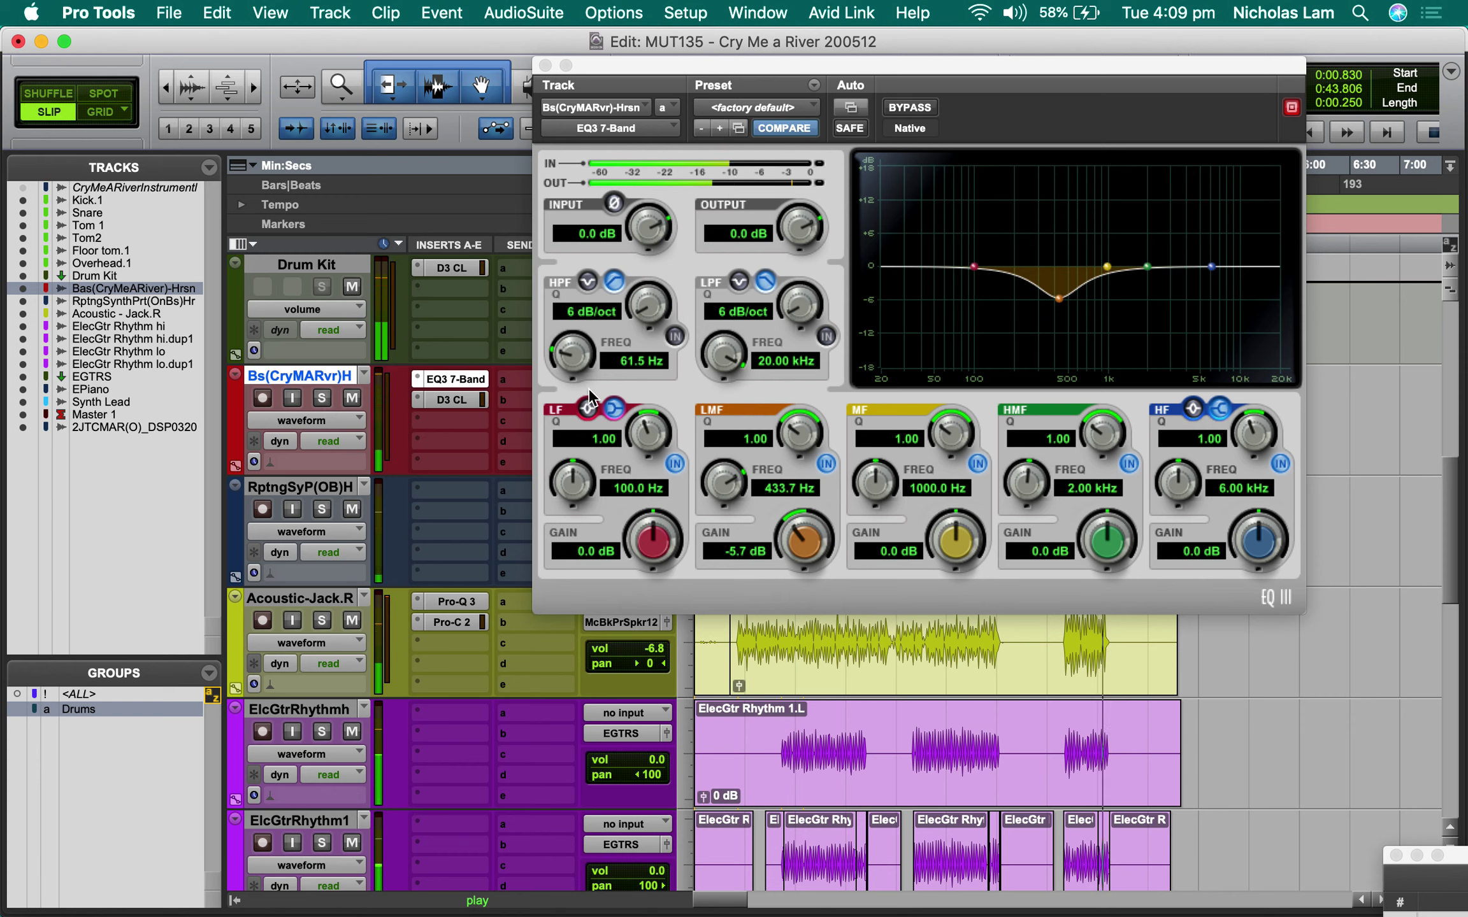
left_click(328, 399)
Step: Open the bass track's compressor and lower its threshold to about -16 dB during playback
left_click(460, 399)
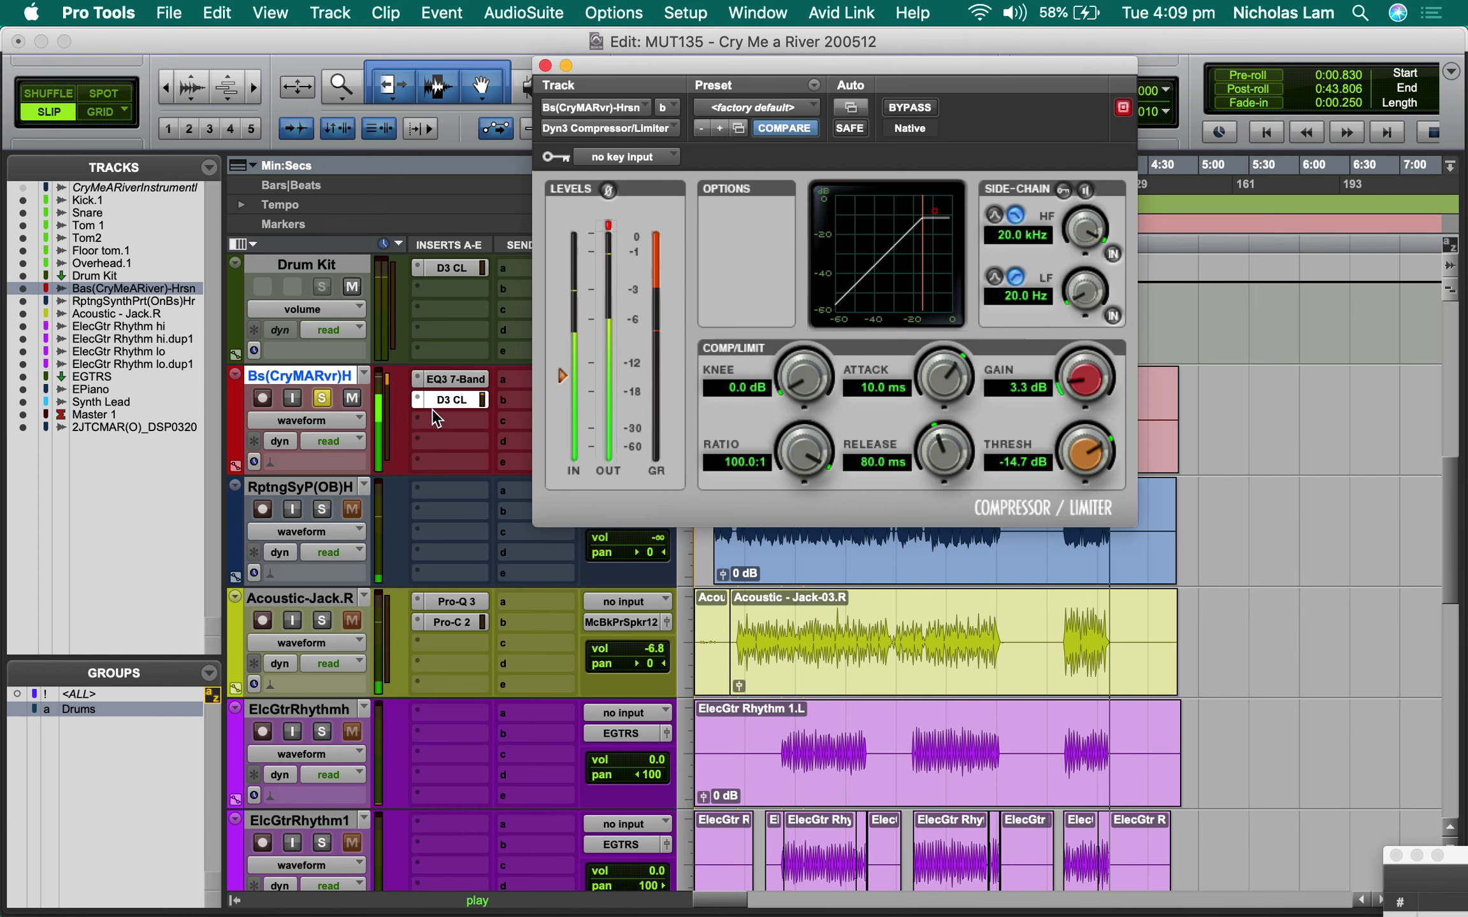
key("space")
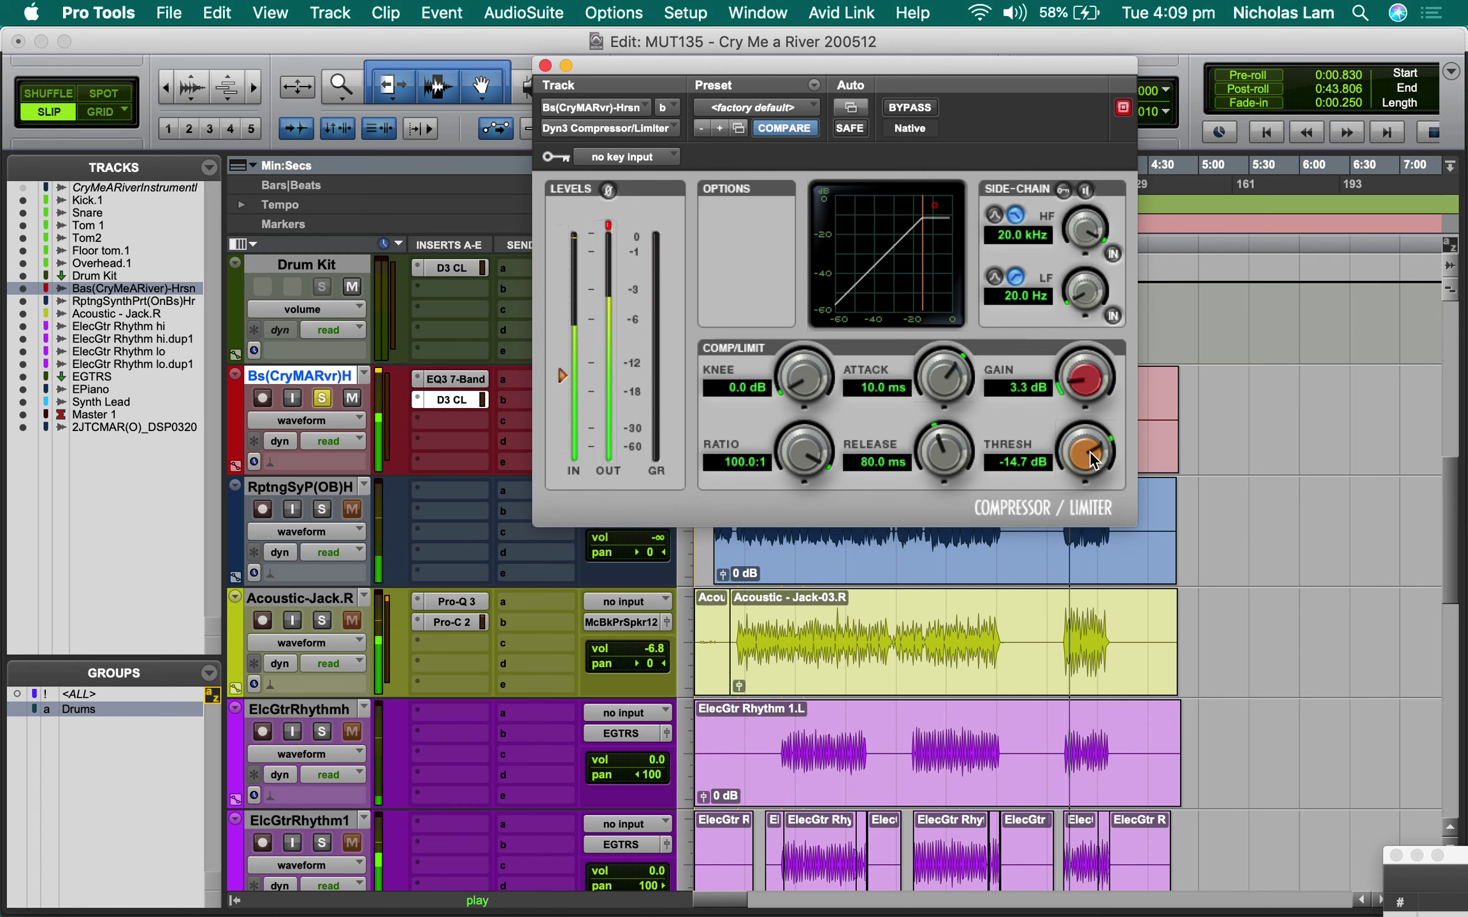
left_click_drag(1090, 451, 1086, 462)
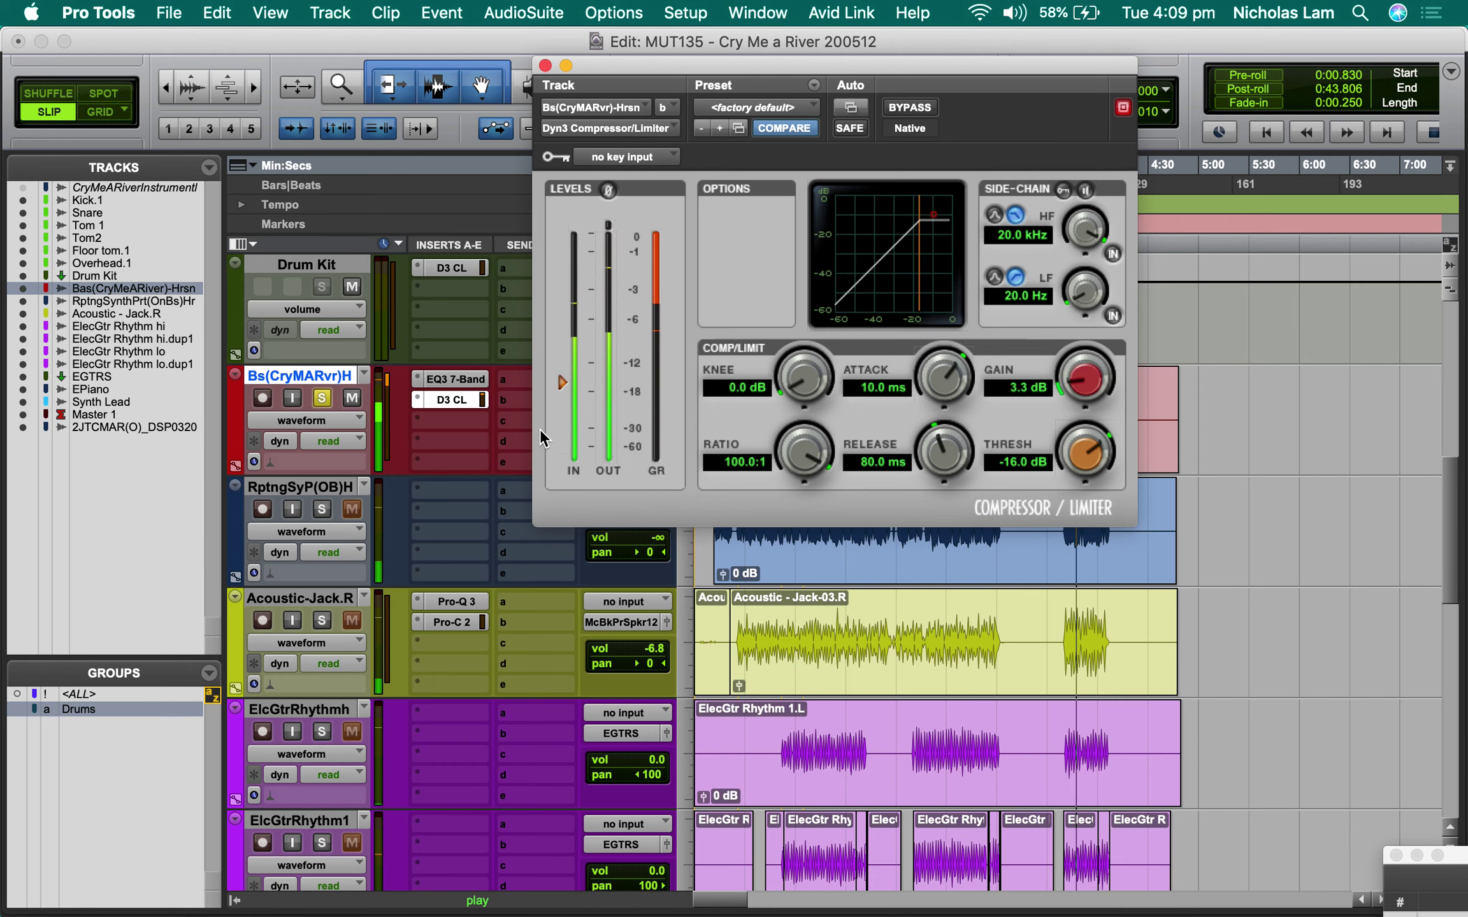
Step: Try a mid-band boost of about 7.3 dB at 8 kHz on the bass EQ, and reset the band to its defaults
left_click(452, 379)
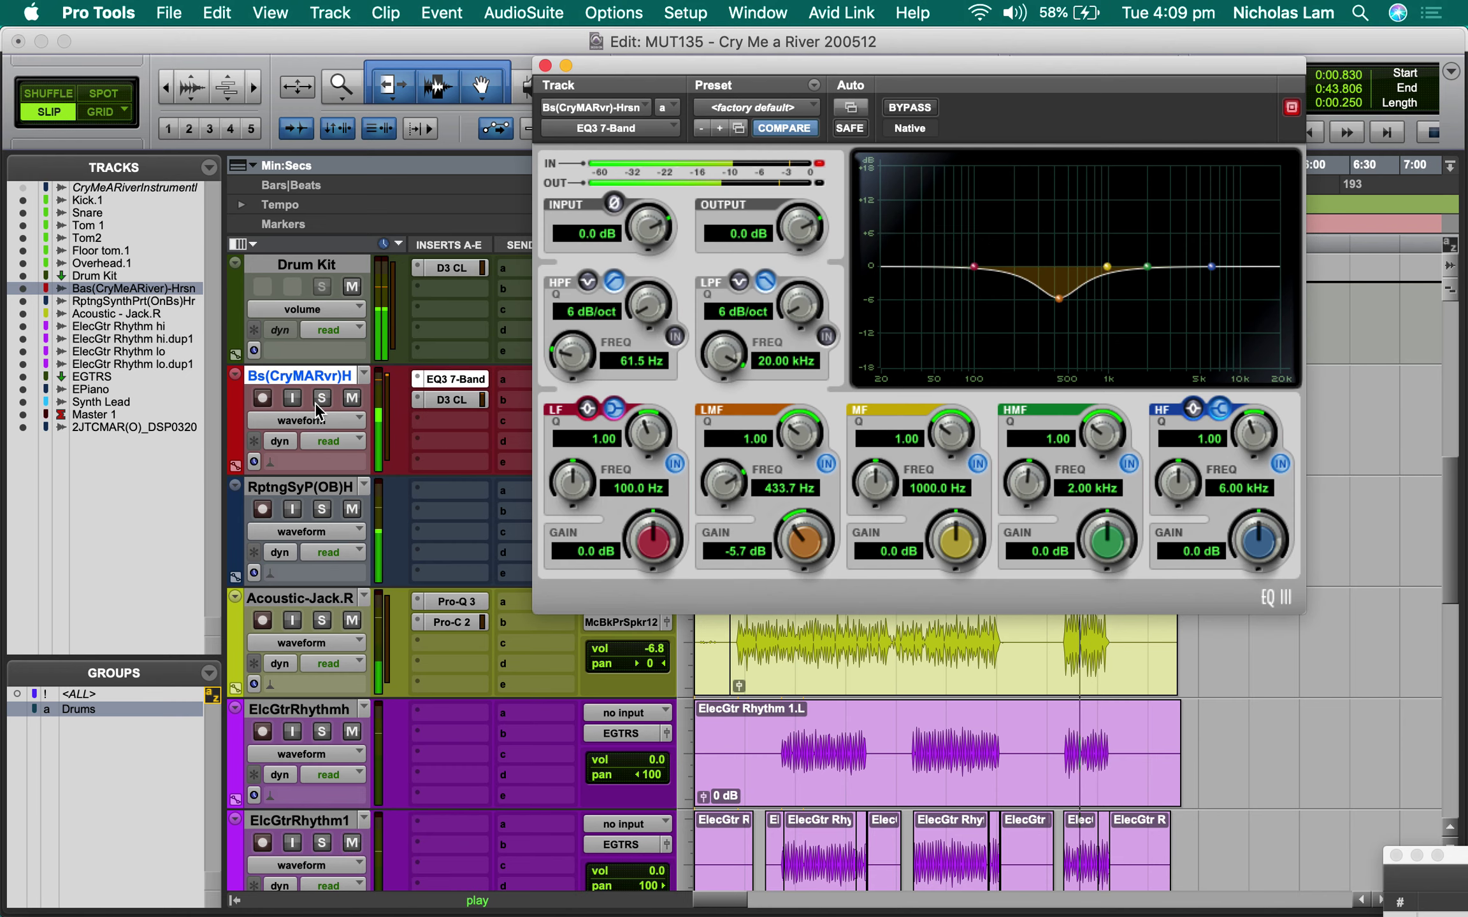
left_click_drag(1107, 266, 1255, 230)
key("shift+s")
left_click(981, 464)
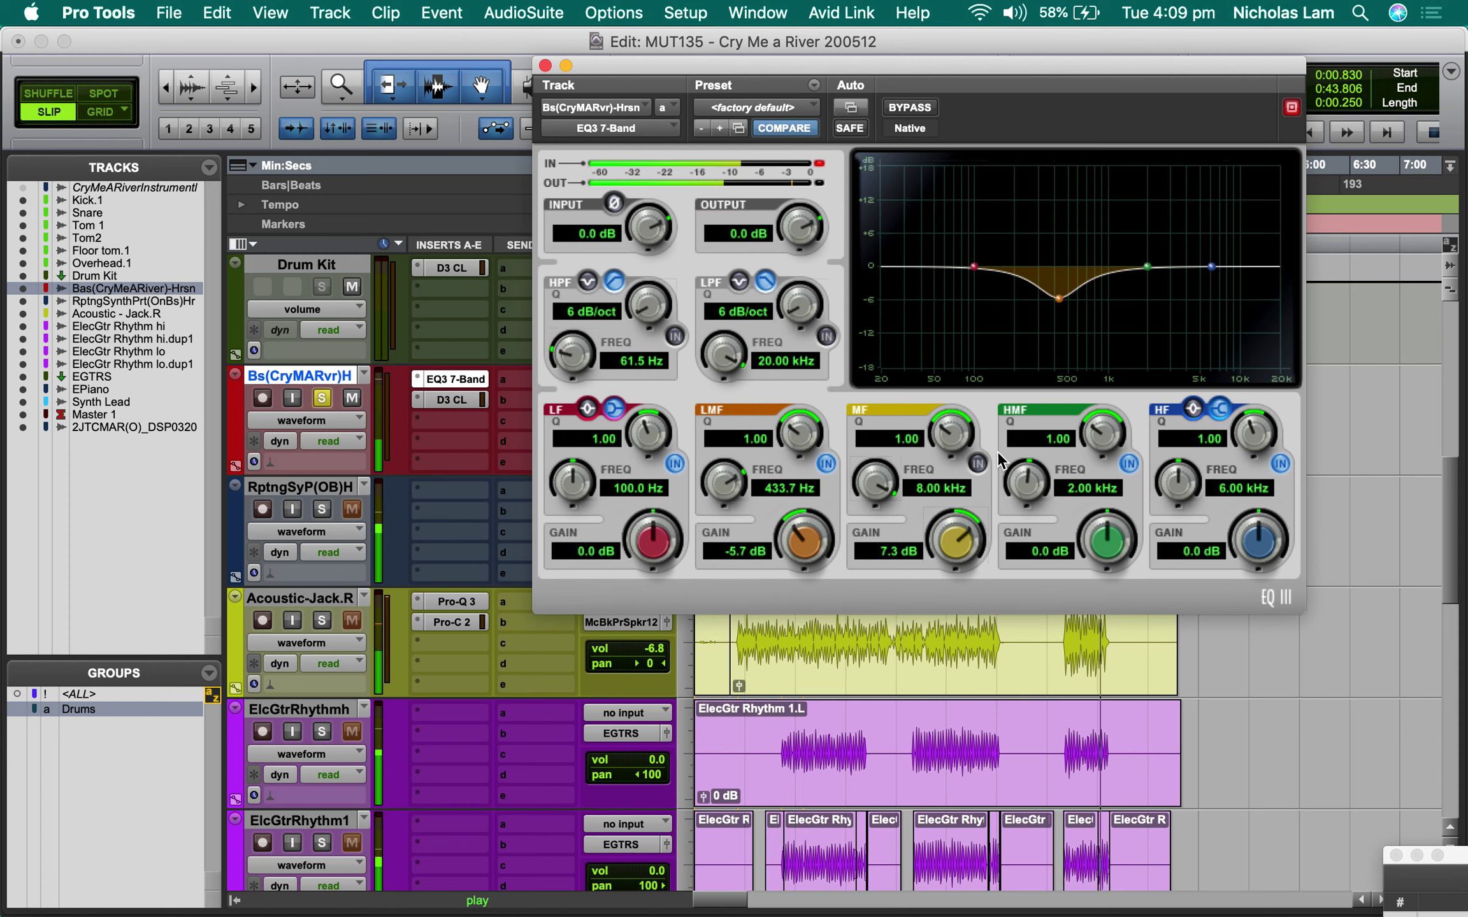
left_click(981, 464)
left_click(958, 535, "alt")
left_click(875, 484, "alt")
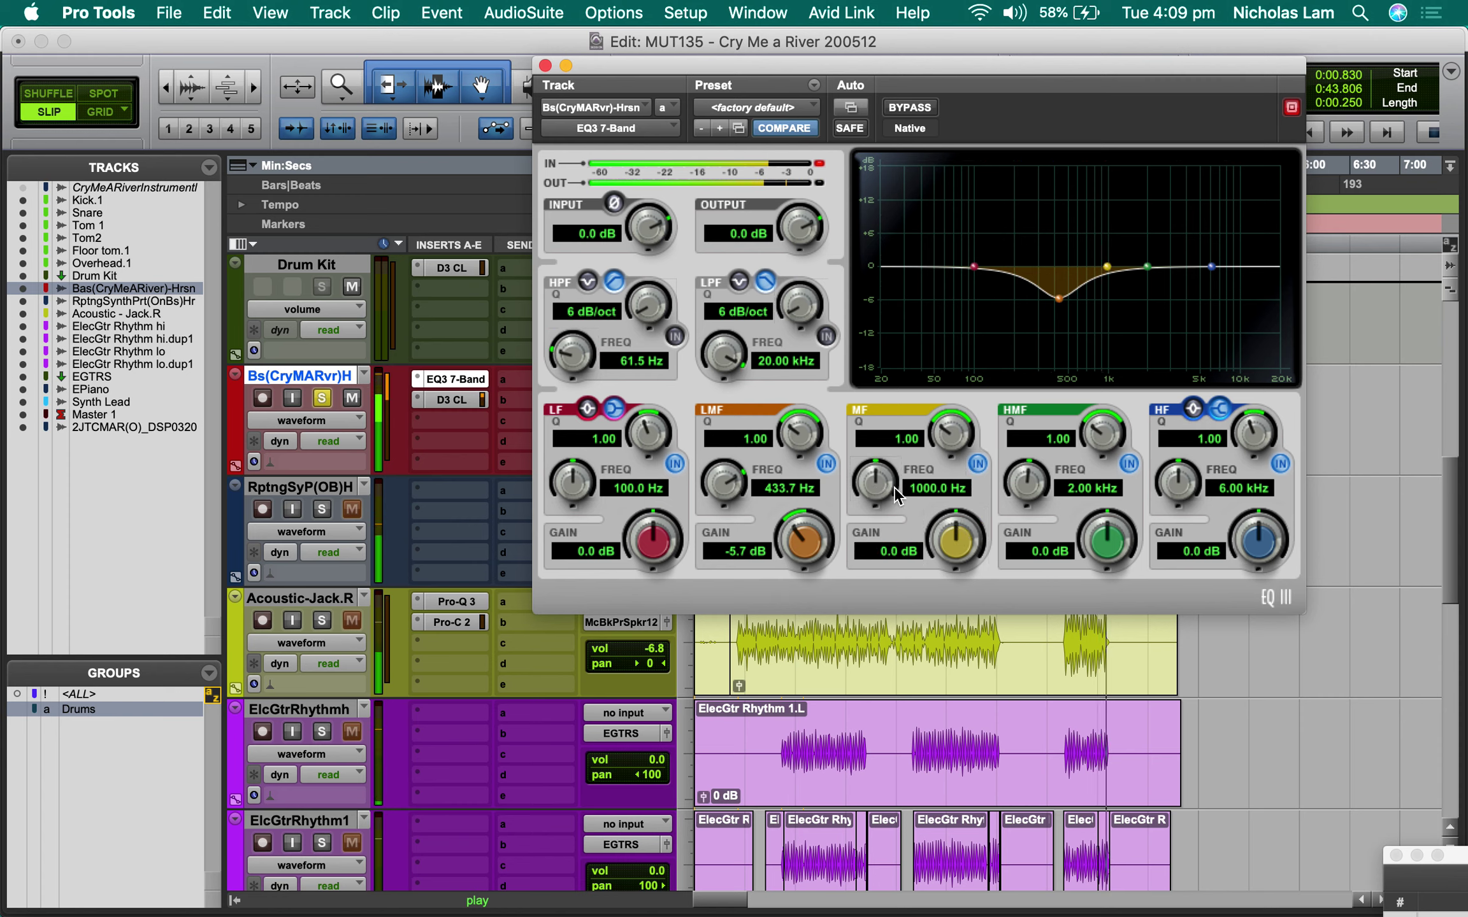
Step: Turn off the bass track's solo, close its EQ, and play the section briefly in the full mix
left_click(323, 398)
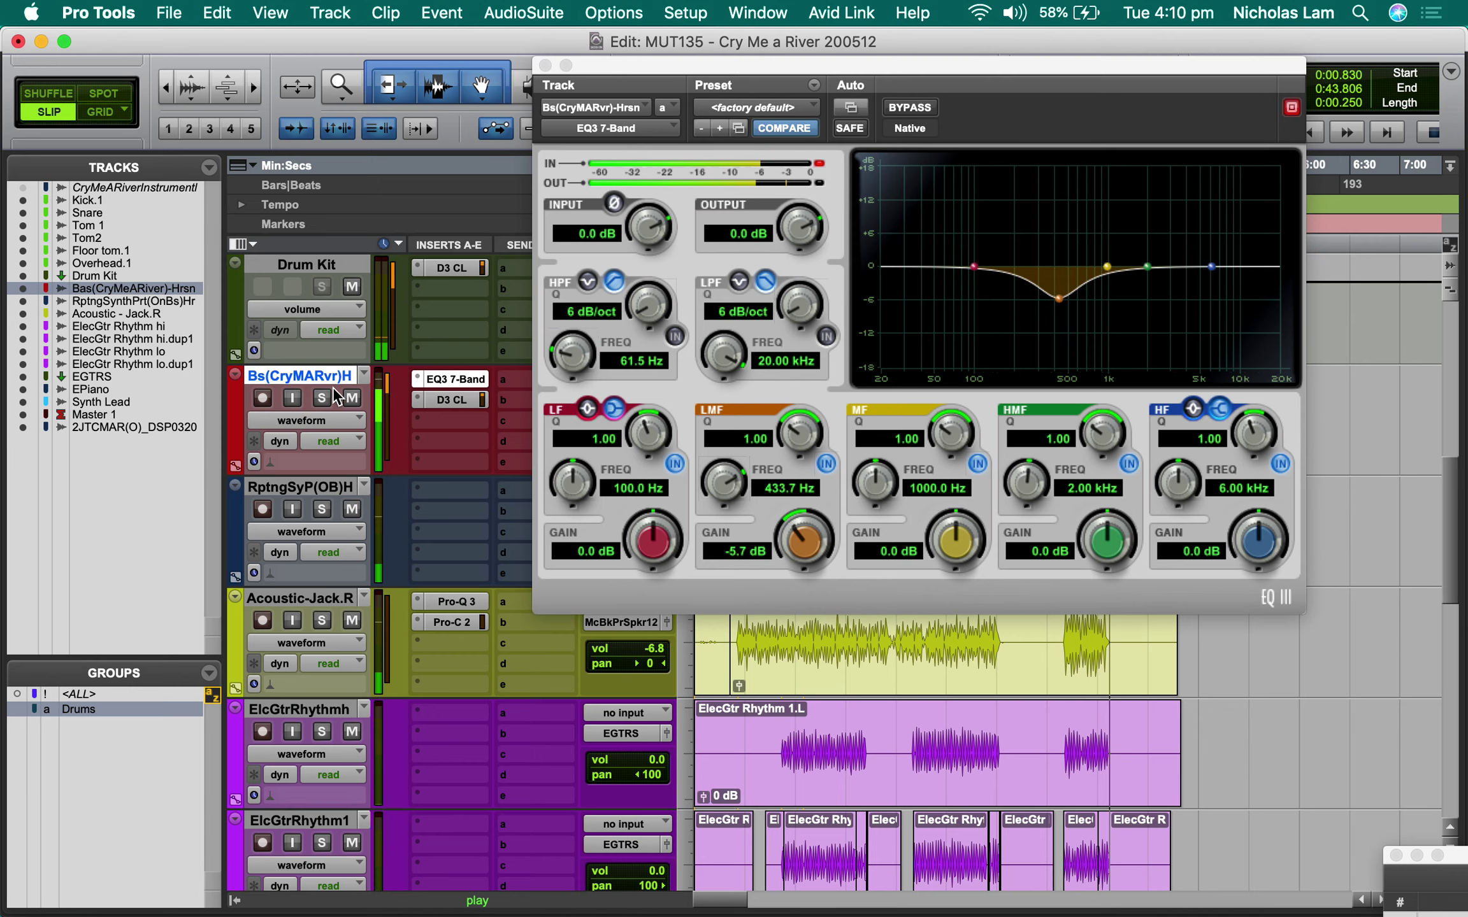
key("space")
left_click(545, 65)
key("space")
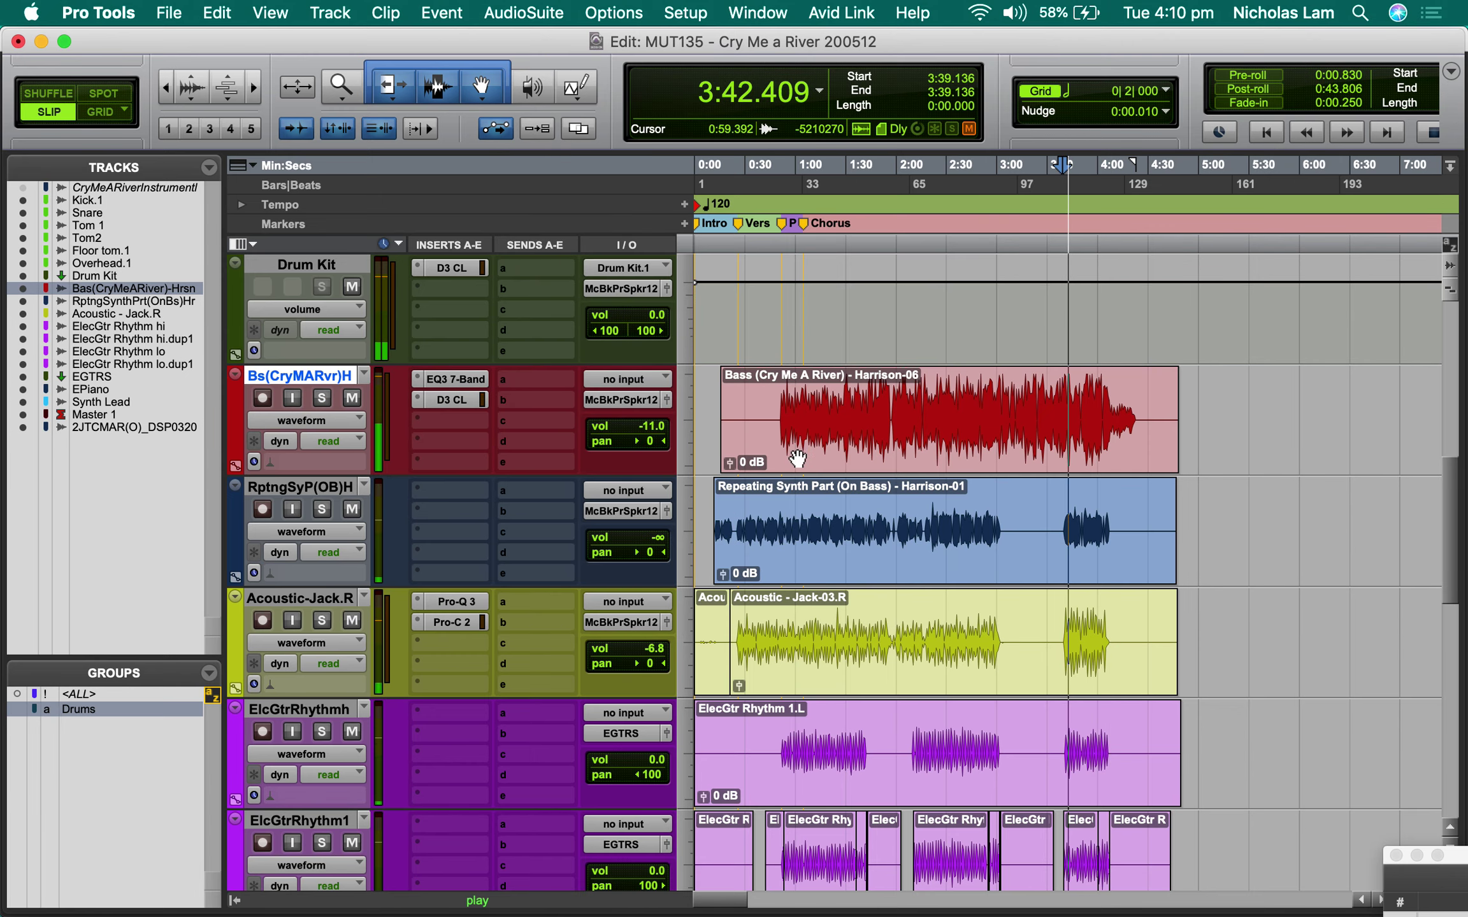
scroll(752, 573, "down", 5)
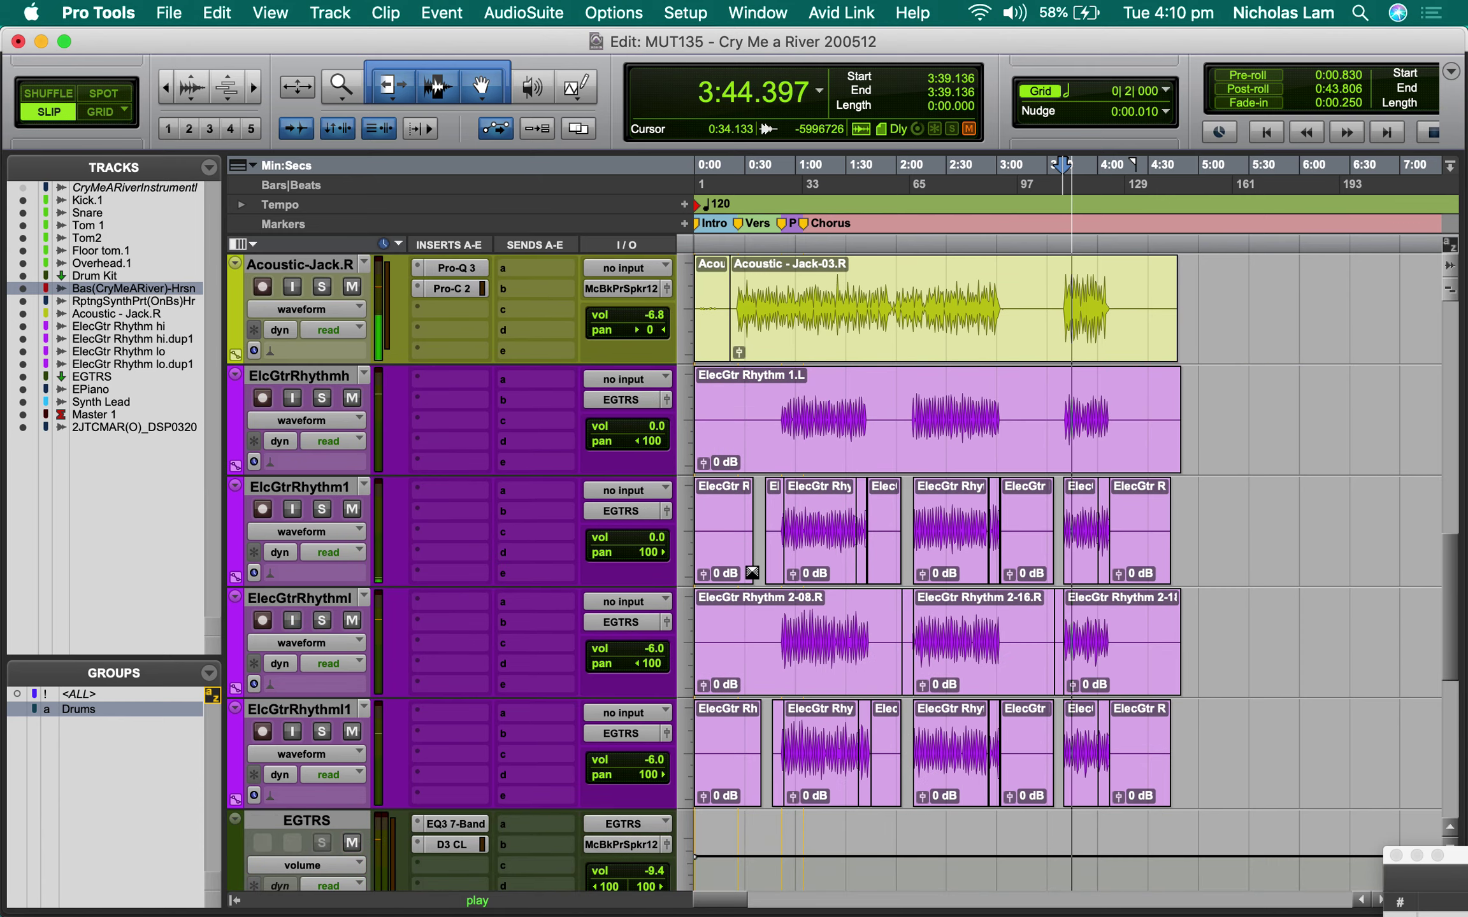
scroll(720, 560, "up", 2)
key("space")
Step: Solo the EPiano track for playback
scroll(613, 560, "up", 5)
scroll(612, 561, "down", 10)
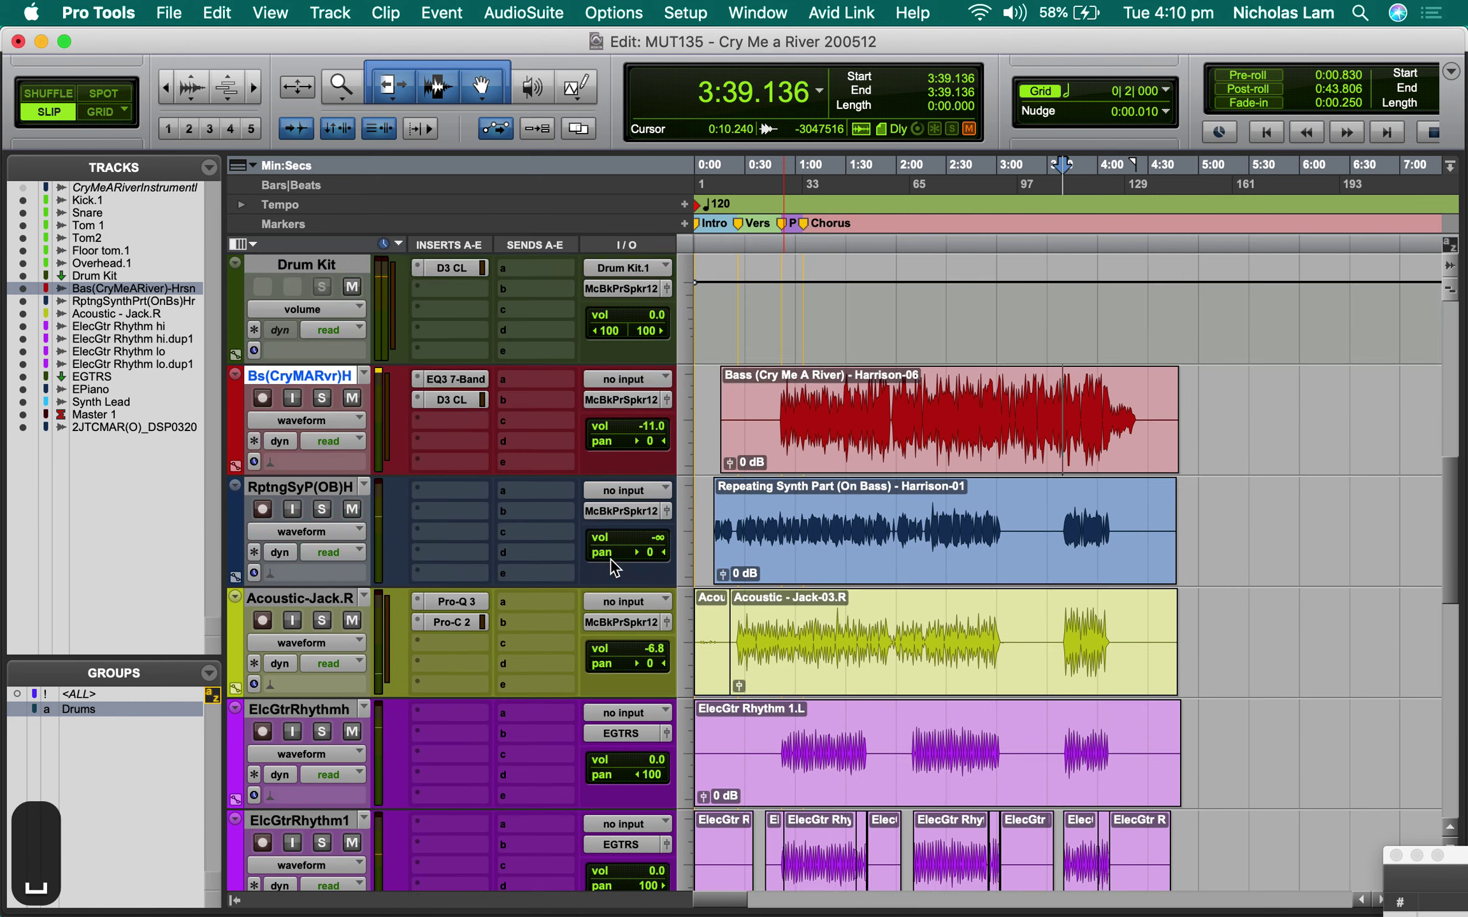
left_click(322, 621)
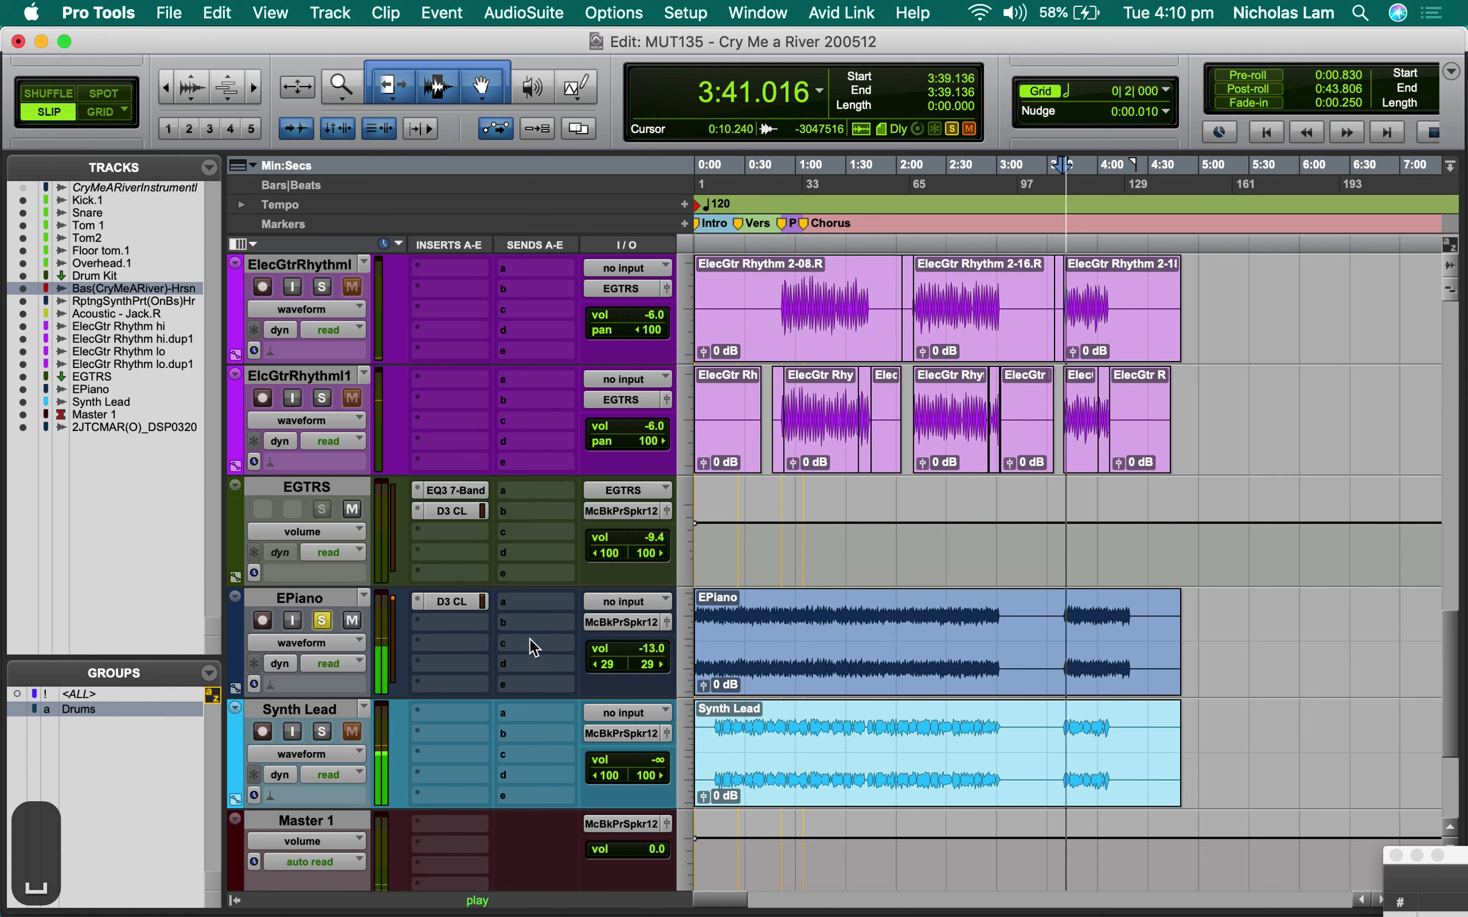
Step: Move the EPiano track's compressor down one insert slot and insert a stereo EQ3 7-Band ahead of it
left_click(461, 625)
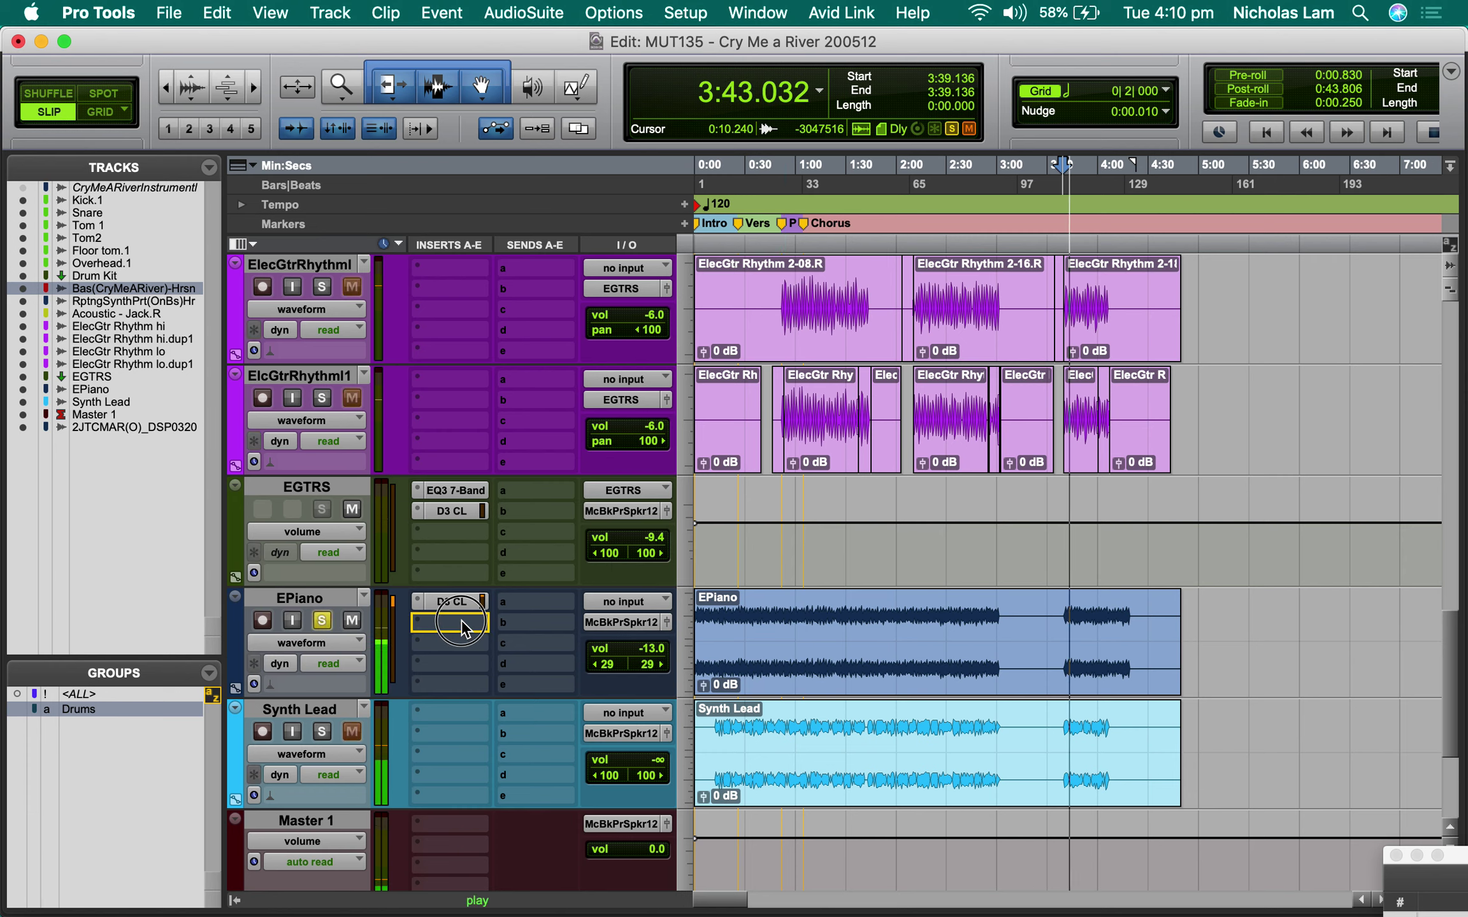
left_click(446, 599)
mouse_move(522, 602)
mouse_move(663, 608)
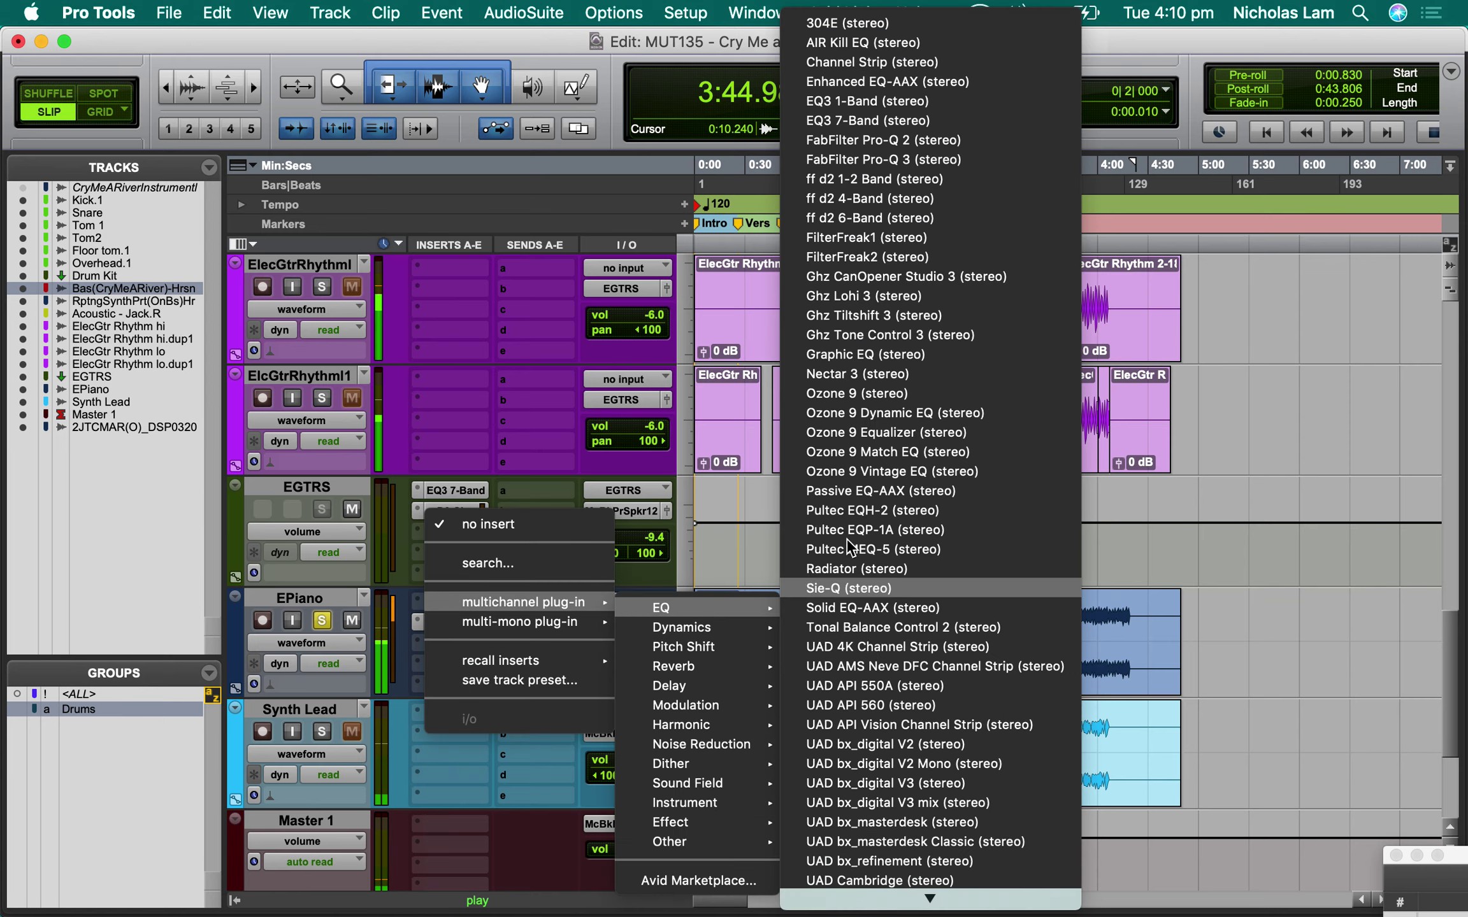
left_click(949, 120)
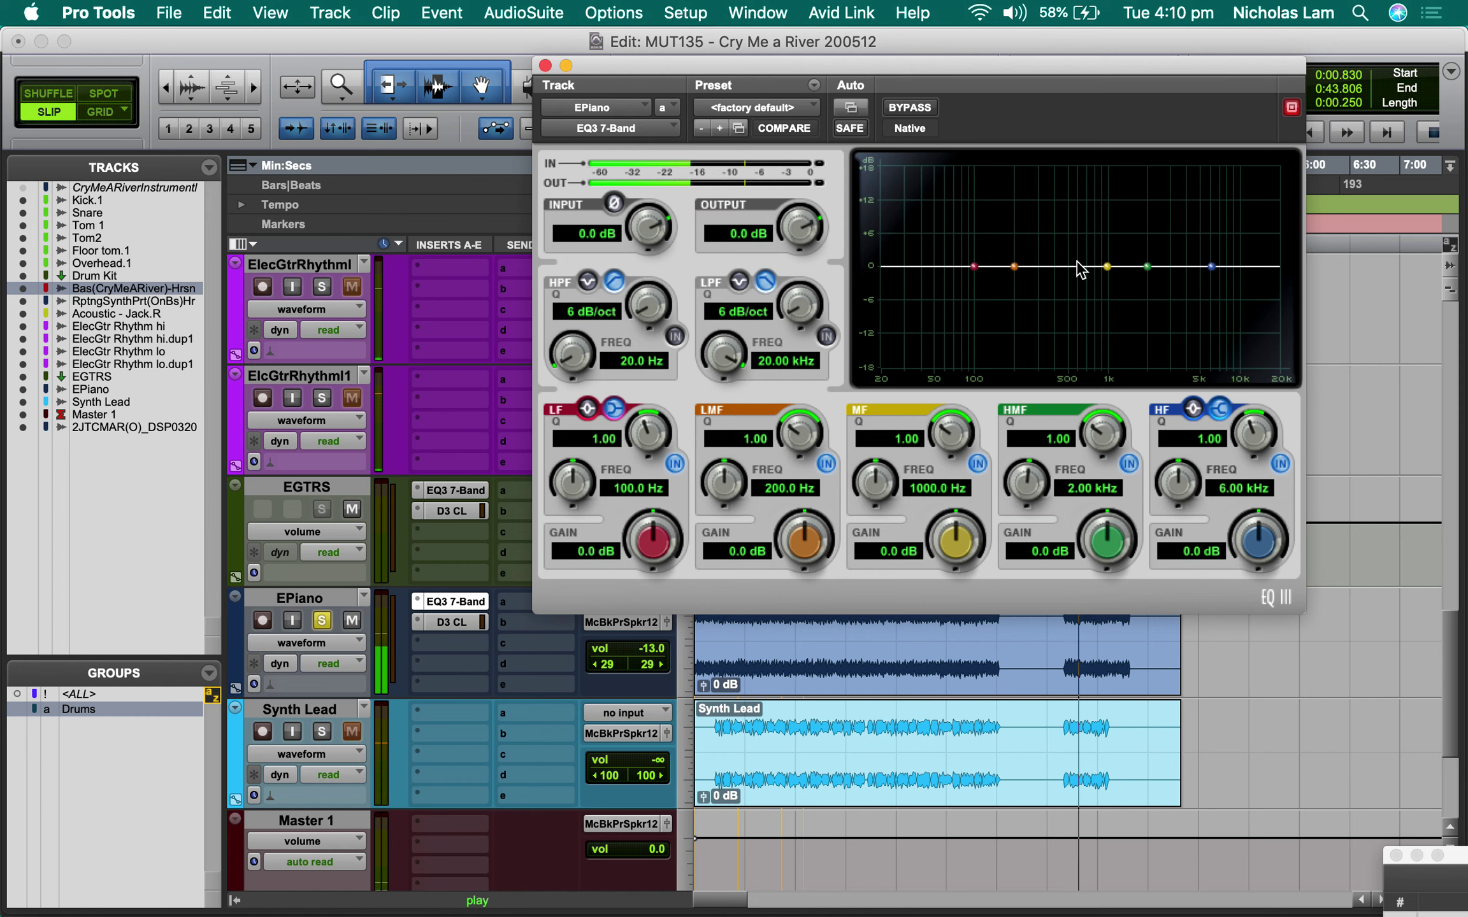
Step: Cut the EPiano EQ's mid band by about 6.1 dB at 356 Hz, and turn off the track's solo
left_click_drag(1107, 266, 1047, 303)
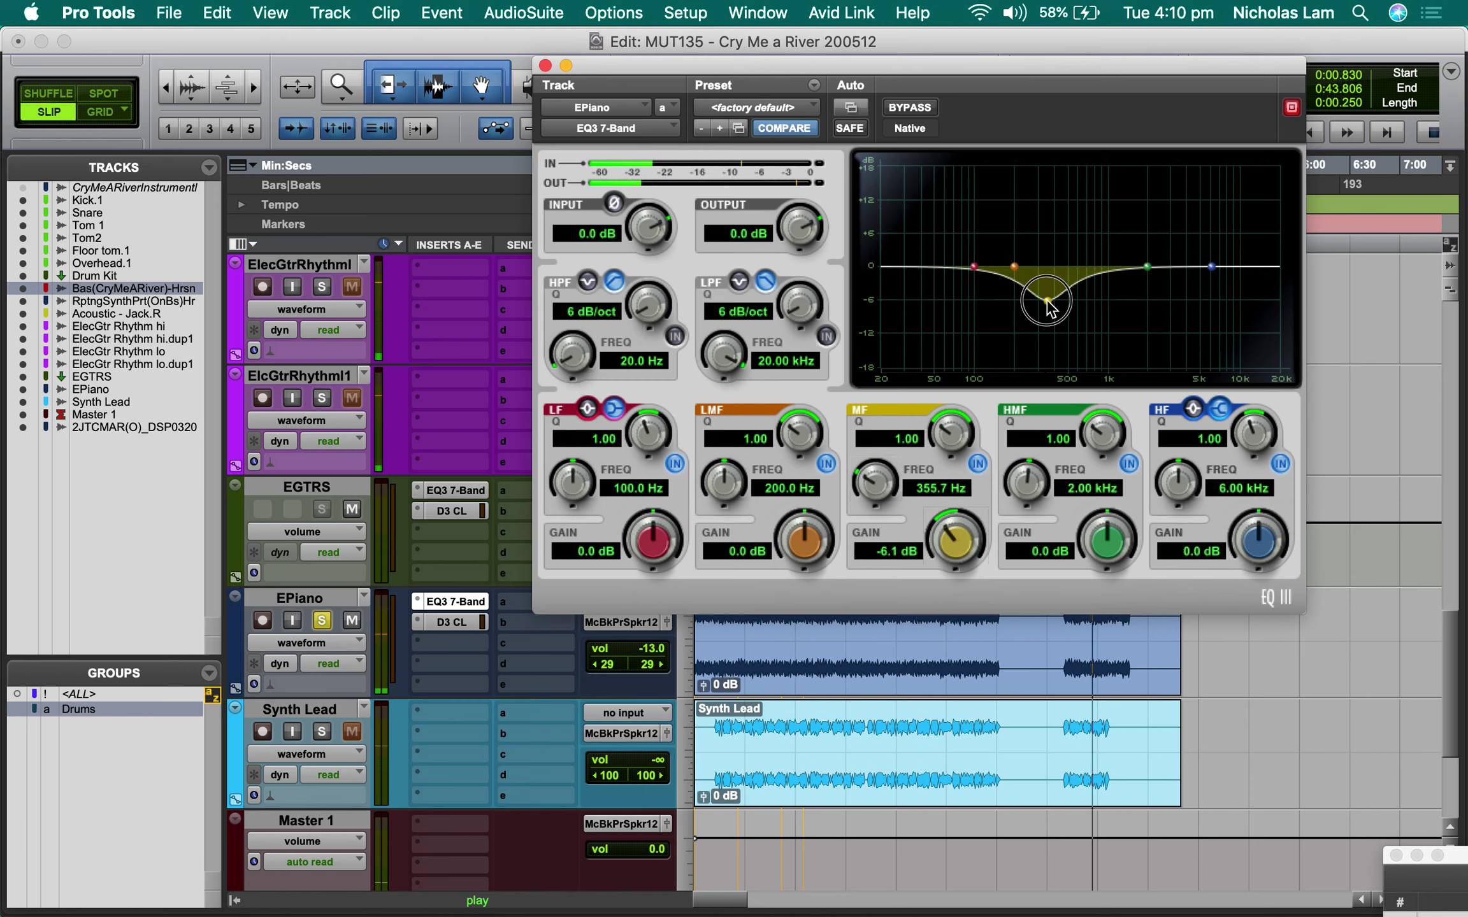
left_click(322, 619)
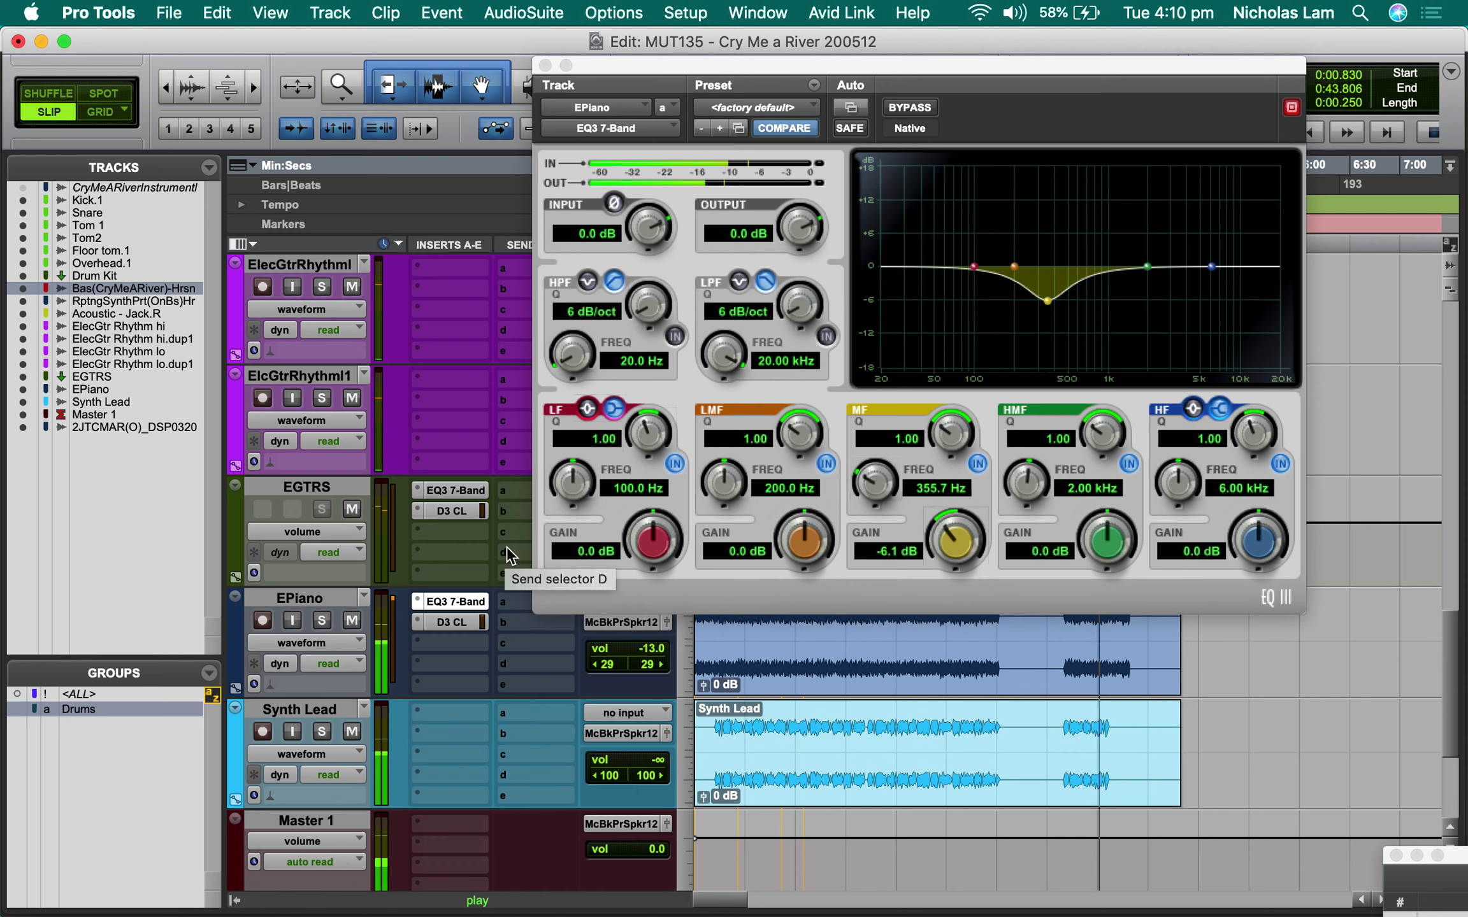
left_click(545, 65)
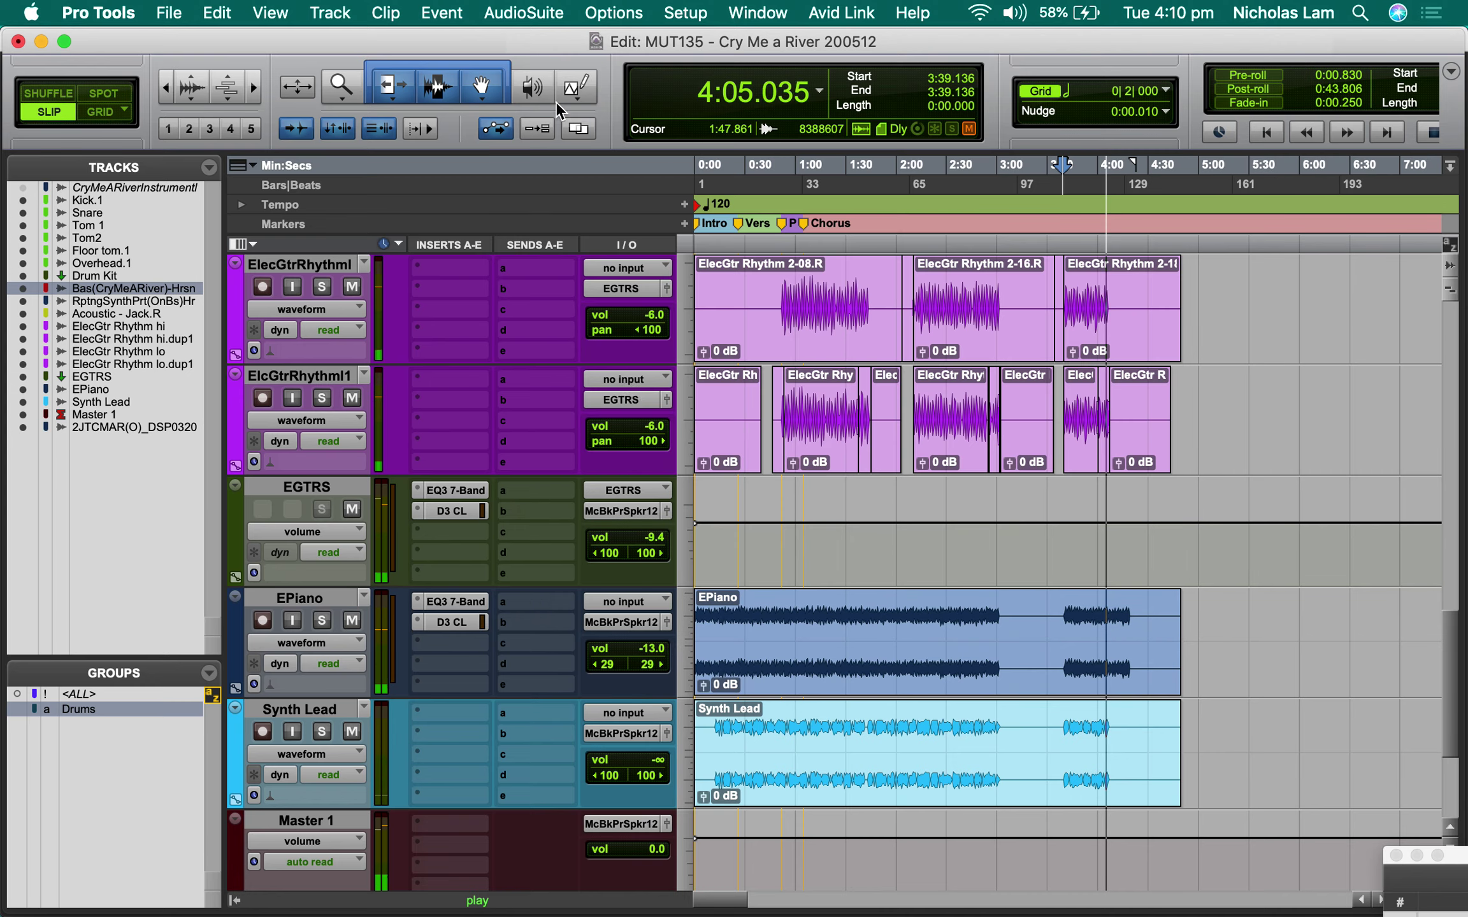
Step: Solo the Overhead.1 drum track and audition it from about 3:50
scroll(620, 589, "down", 5)
scroll(620, 589, "up", 15)
scroll(622, 588, "up", 5)
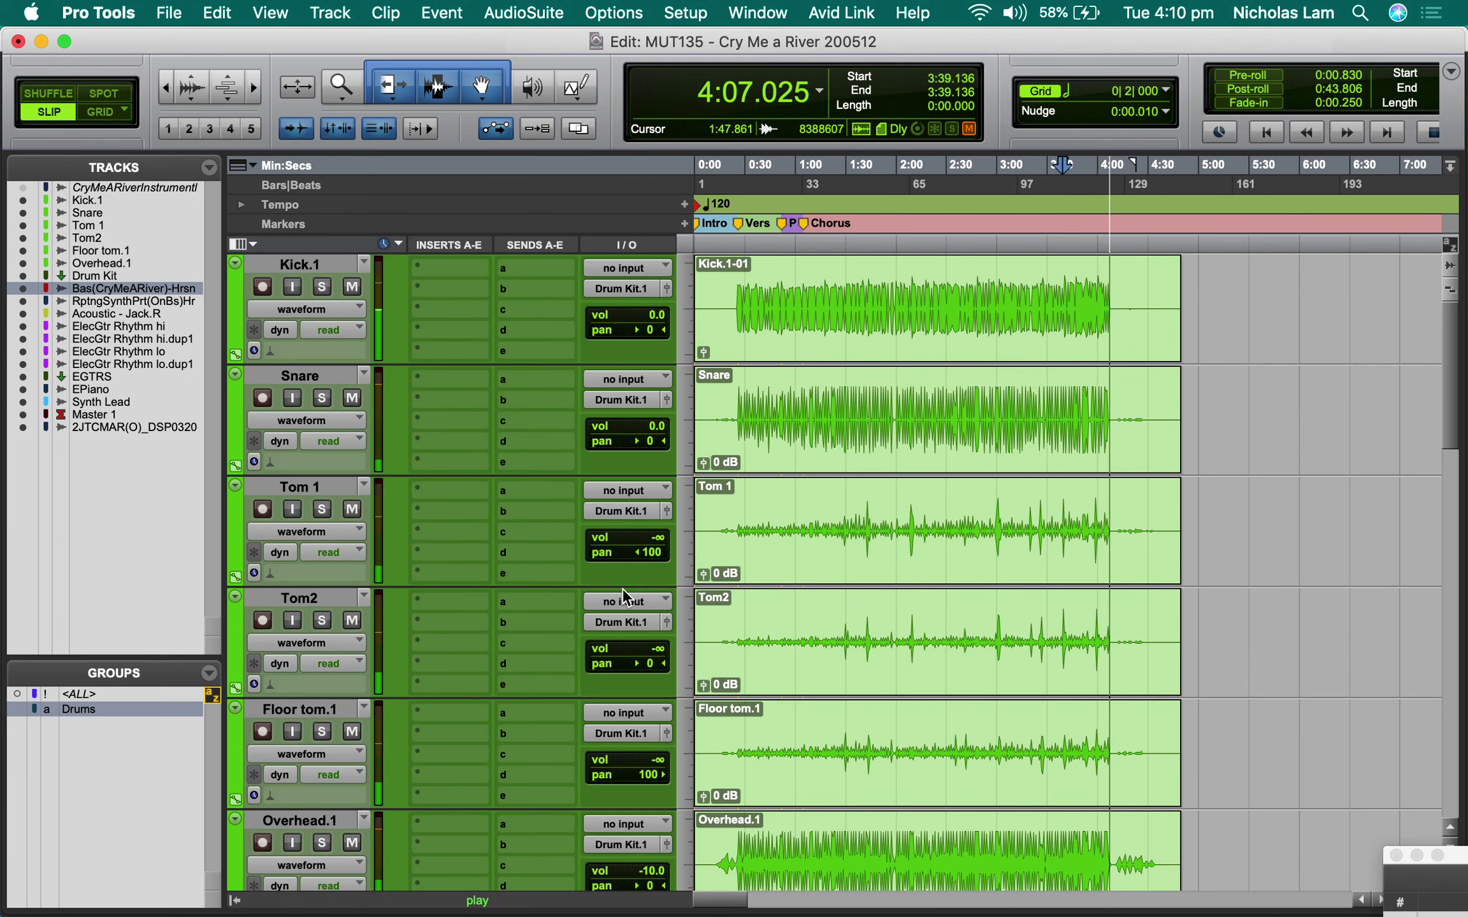
key("space")
scroll(1071, 825, "down", 2)
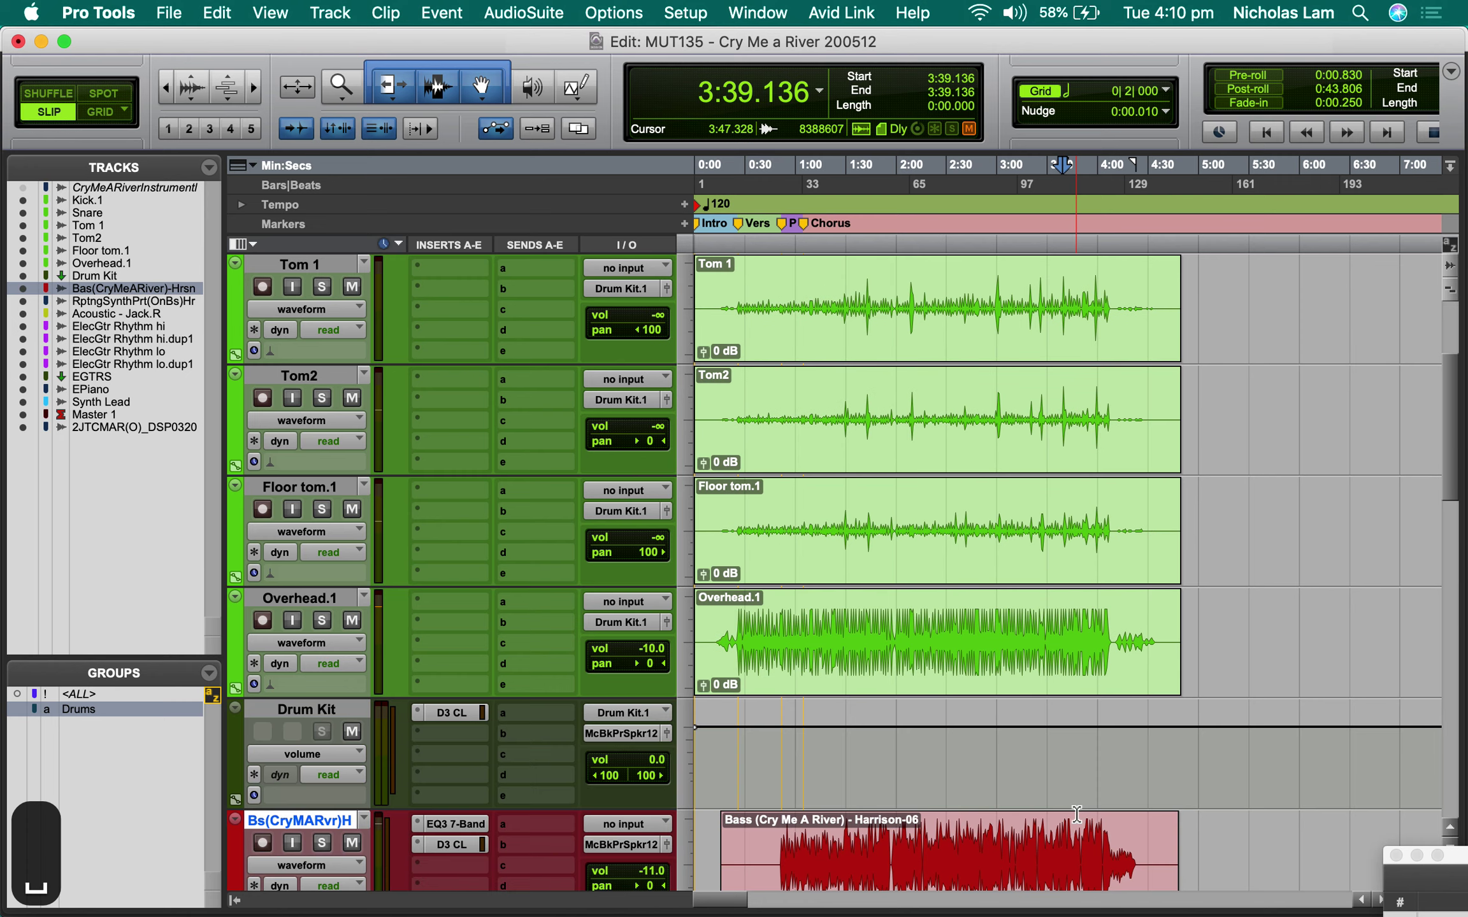
left_click(1081, 625)
key("space")
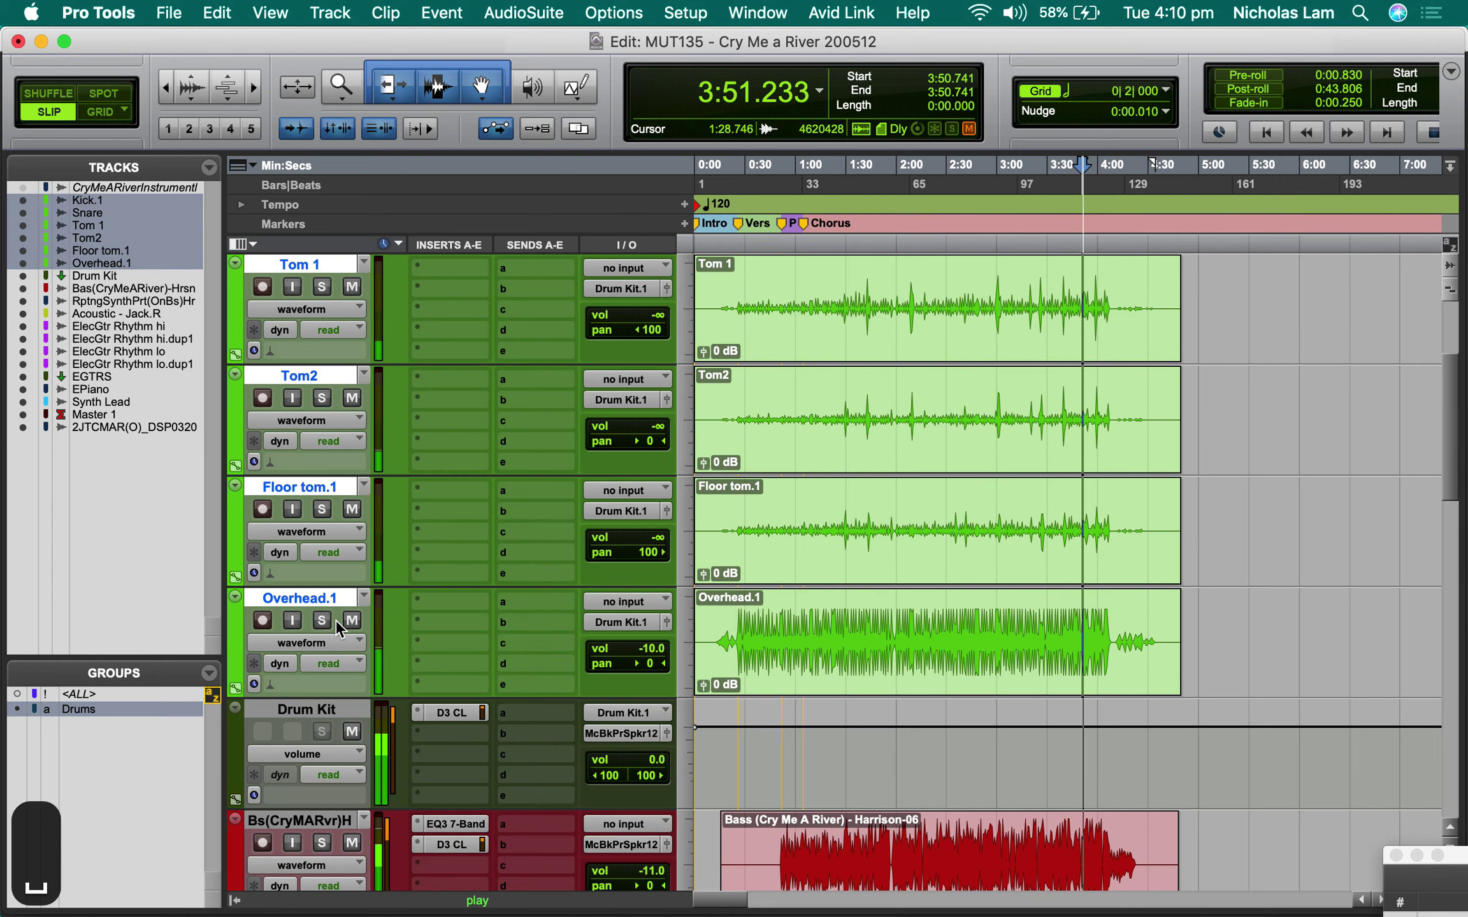
left_click(326, 622)
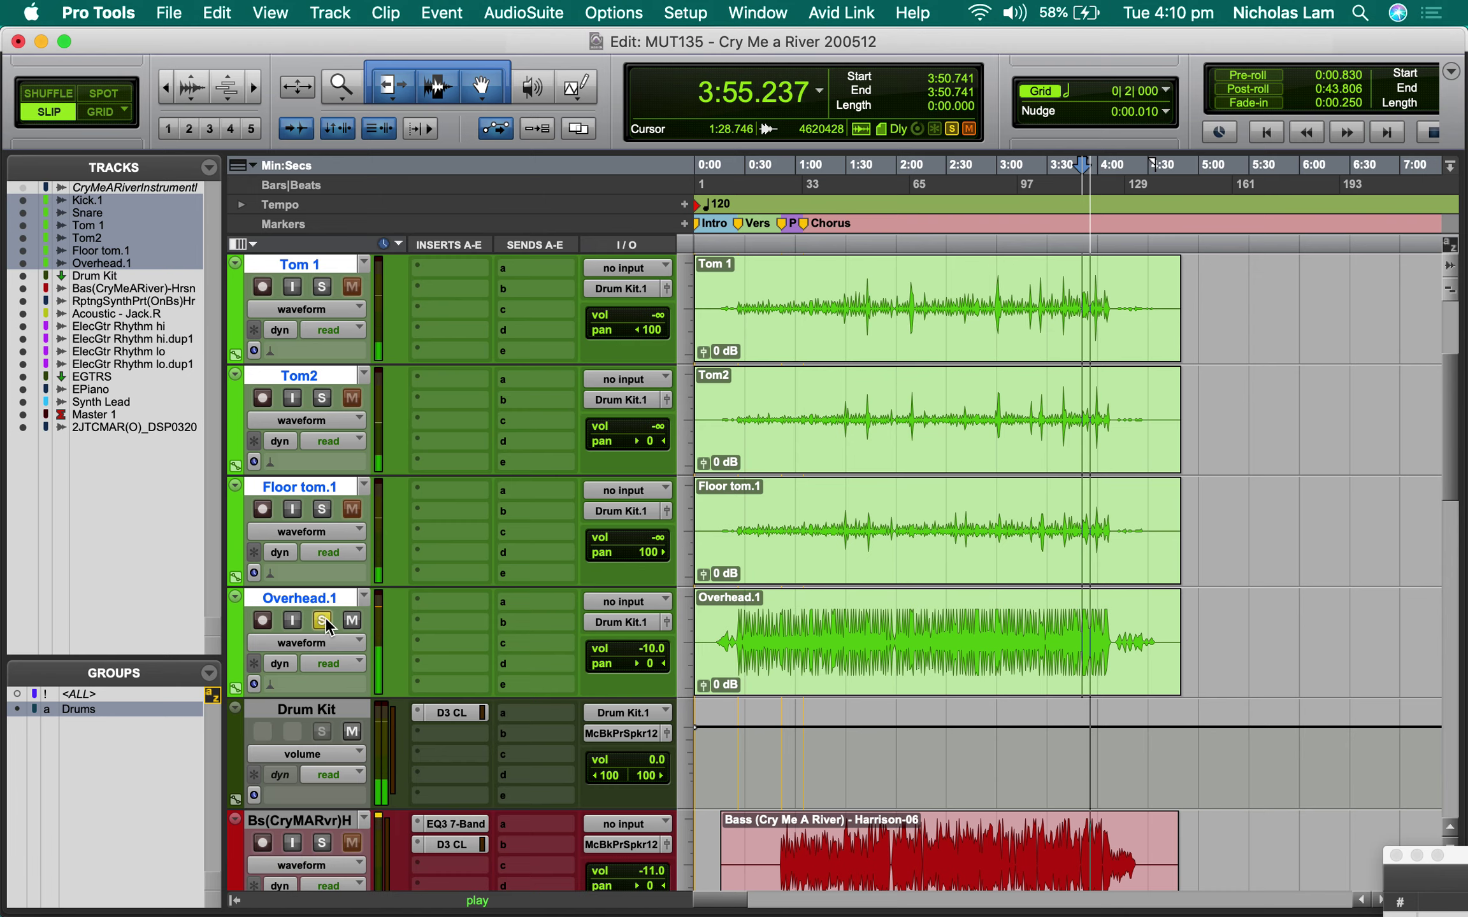
scroll(393, 639, "up", 2)
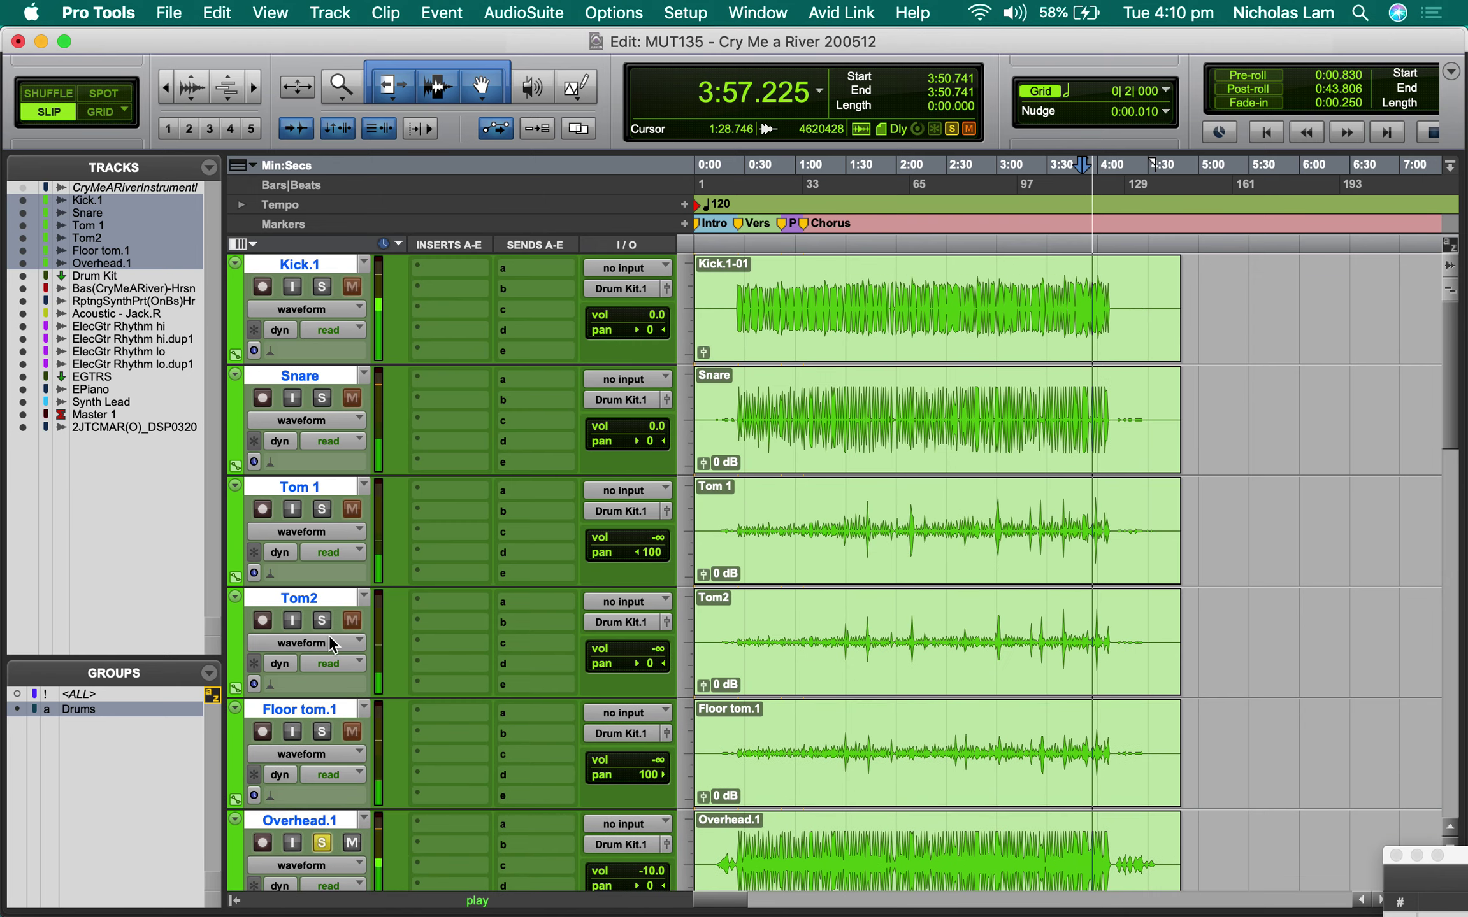
scroll(417, 701, "down", 2)
key("space")
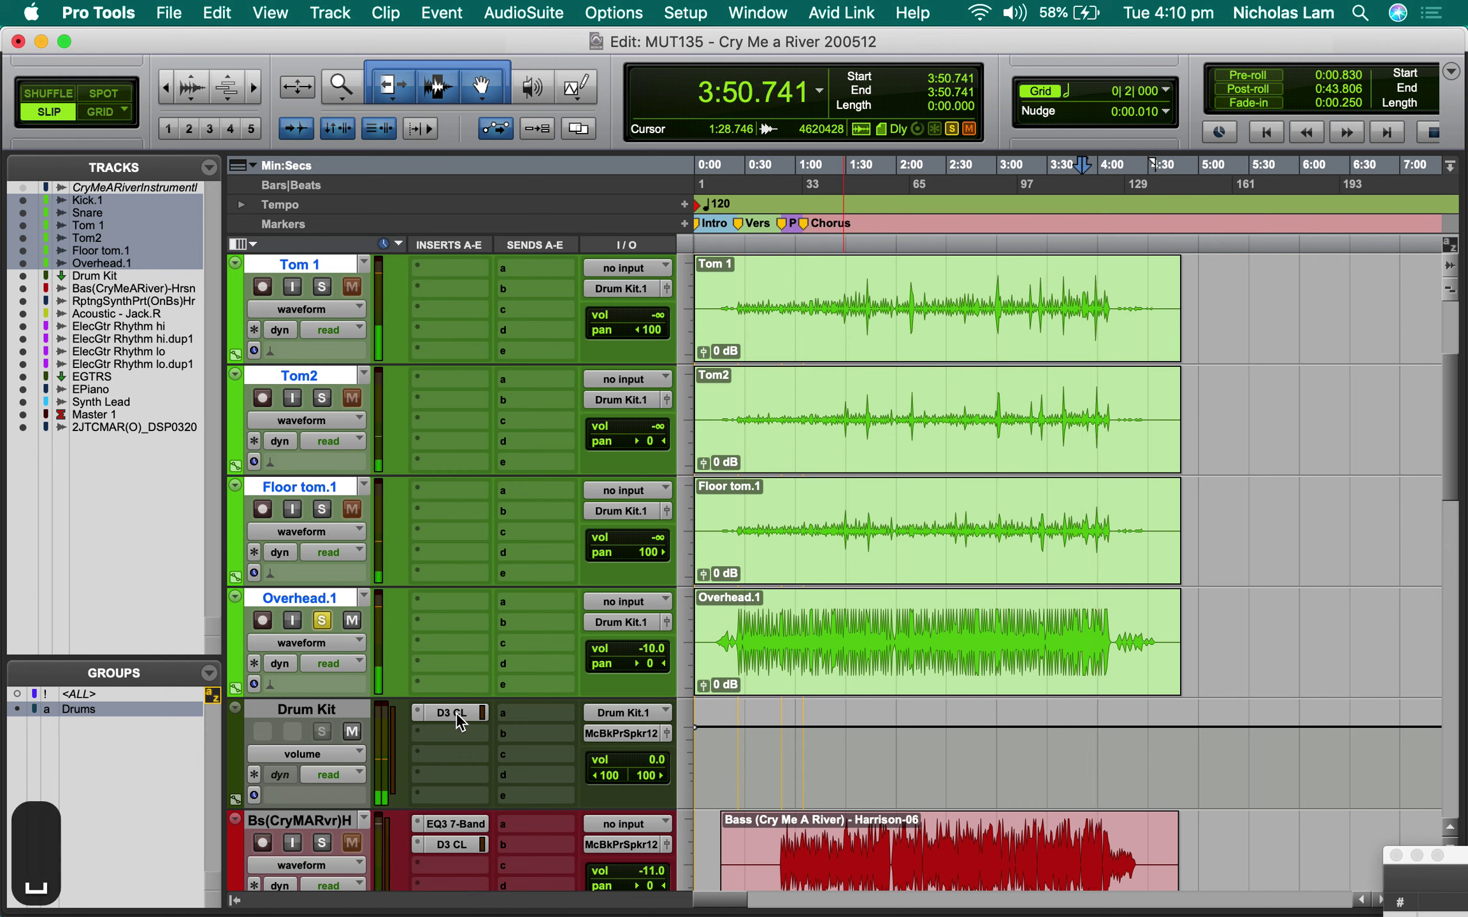
Step: Move the Drum Kit compressor down one insert slot and insert an EQ3 7-Band on the Overhead.1 track
left_click(454, 732)
left_click_drag(456, 740, 447, 726)
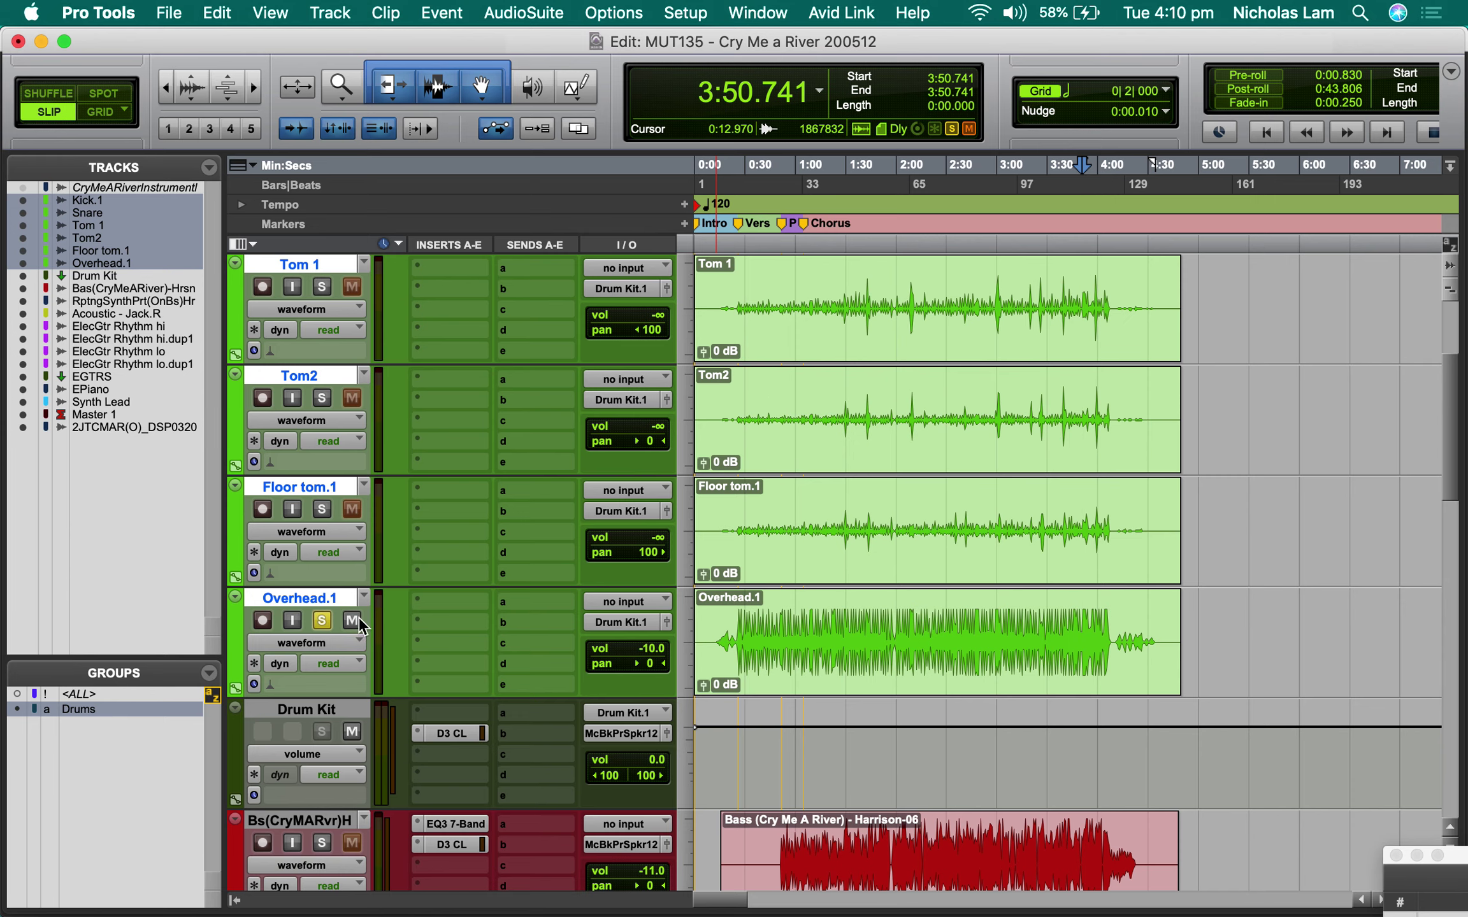
left_click(433, 613)
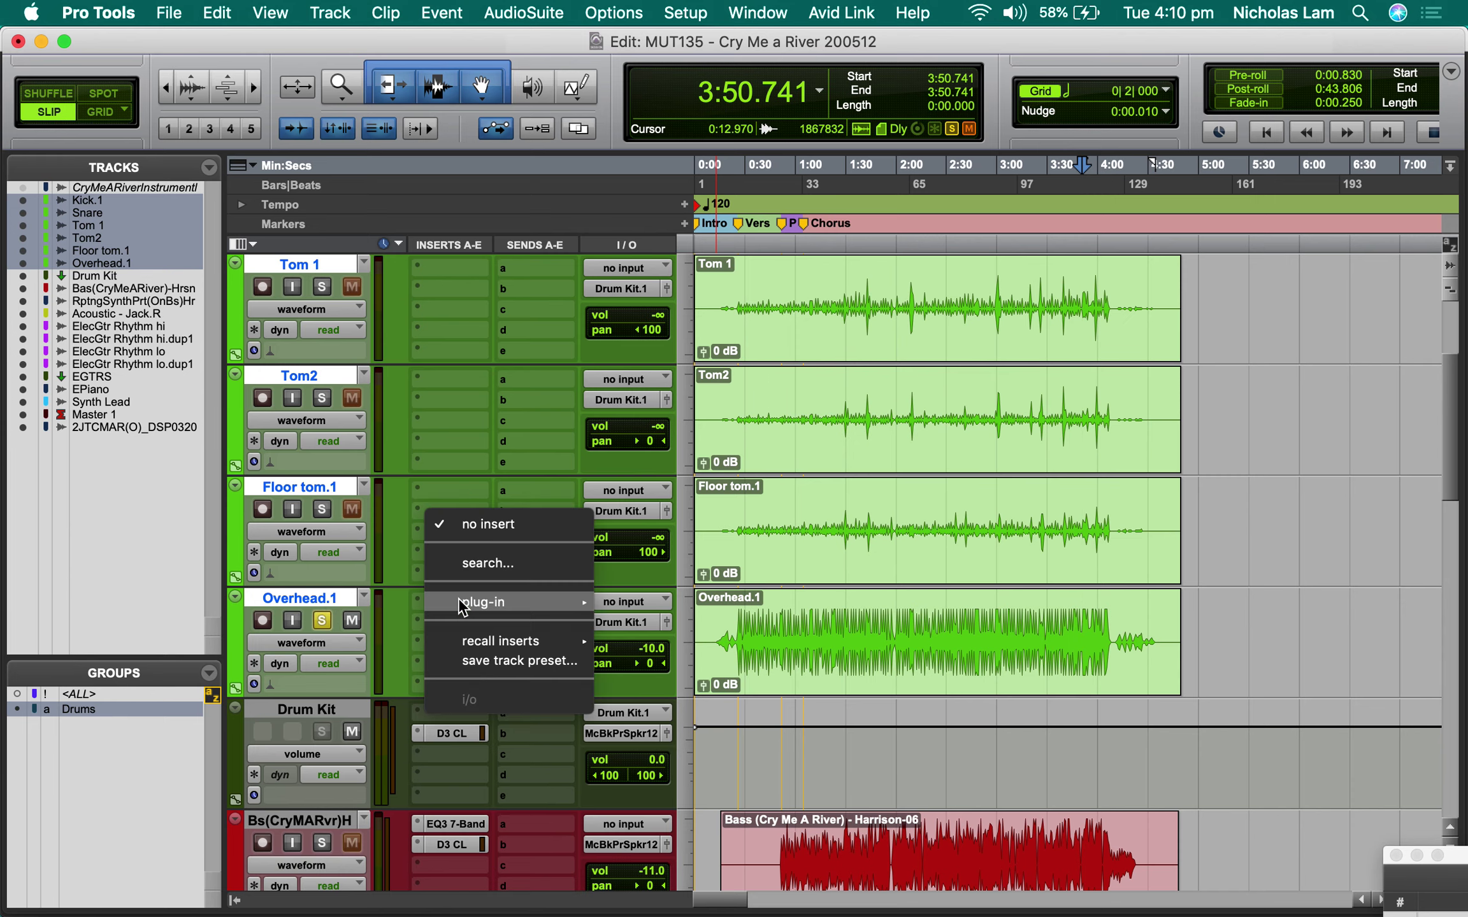
mouse_move(485, 602)
mouse_move(640, 607)
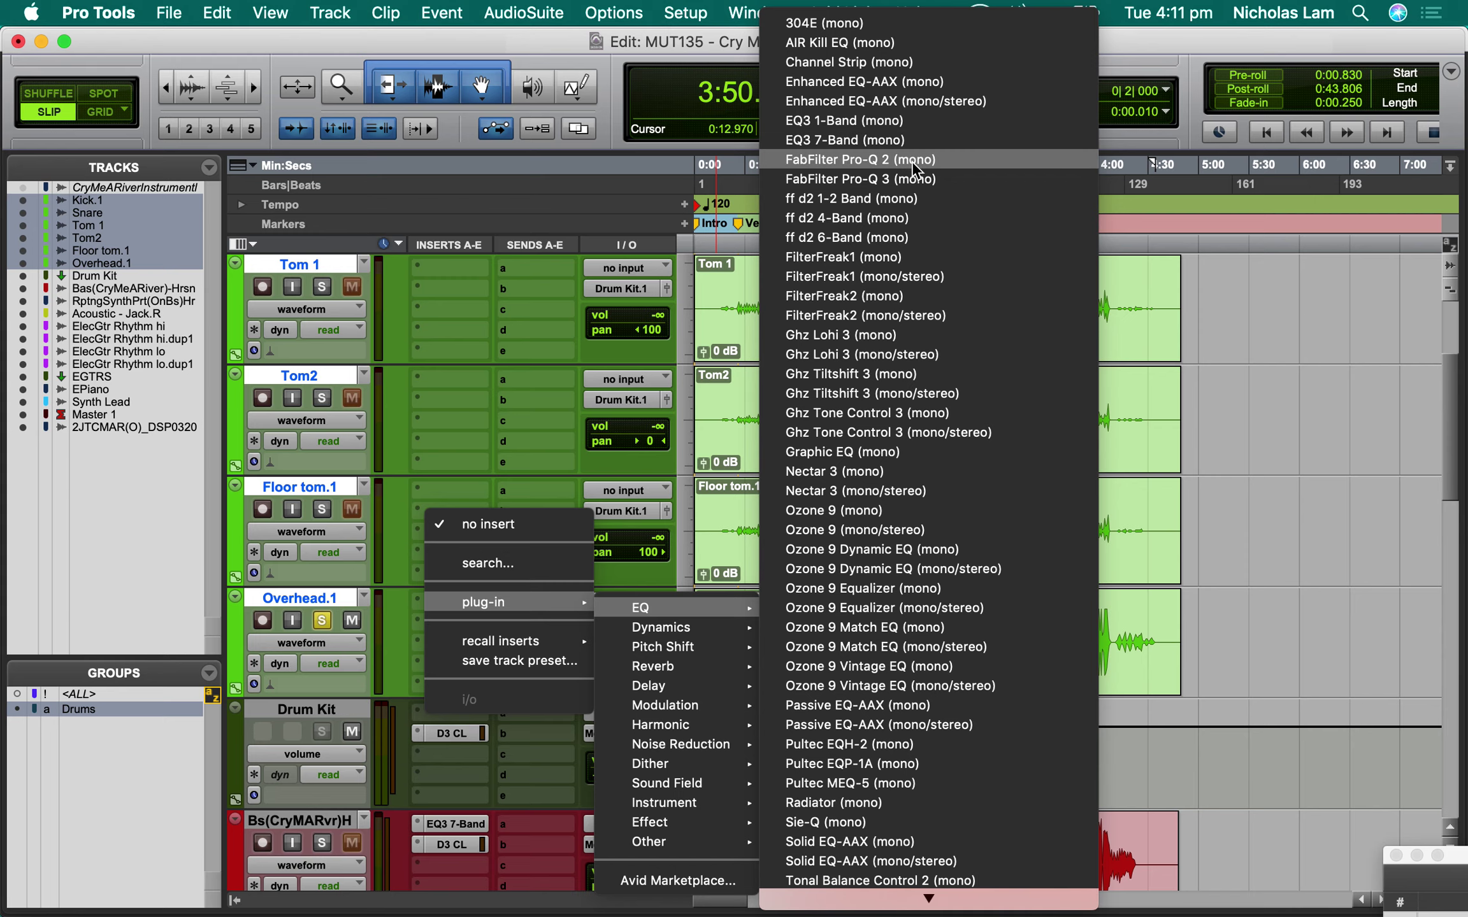
left_click(917, 140)
Step: Try a low-mid boost of about 10 dB at 489 Hz on the Overhead.1 EQ during playback, and reset its gain
key("space")
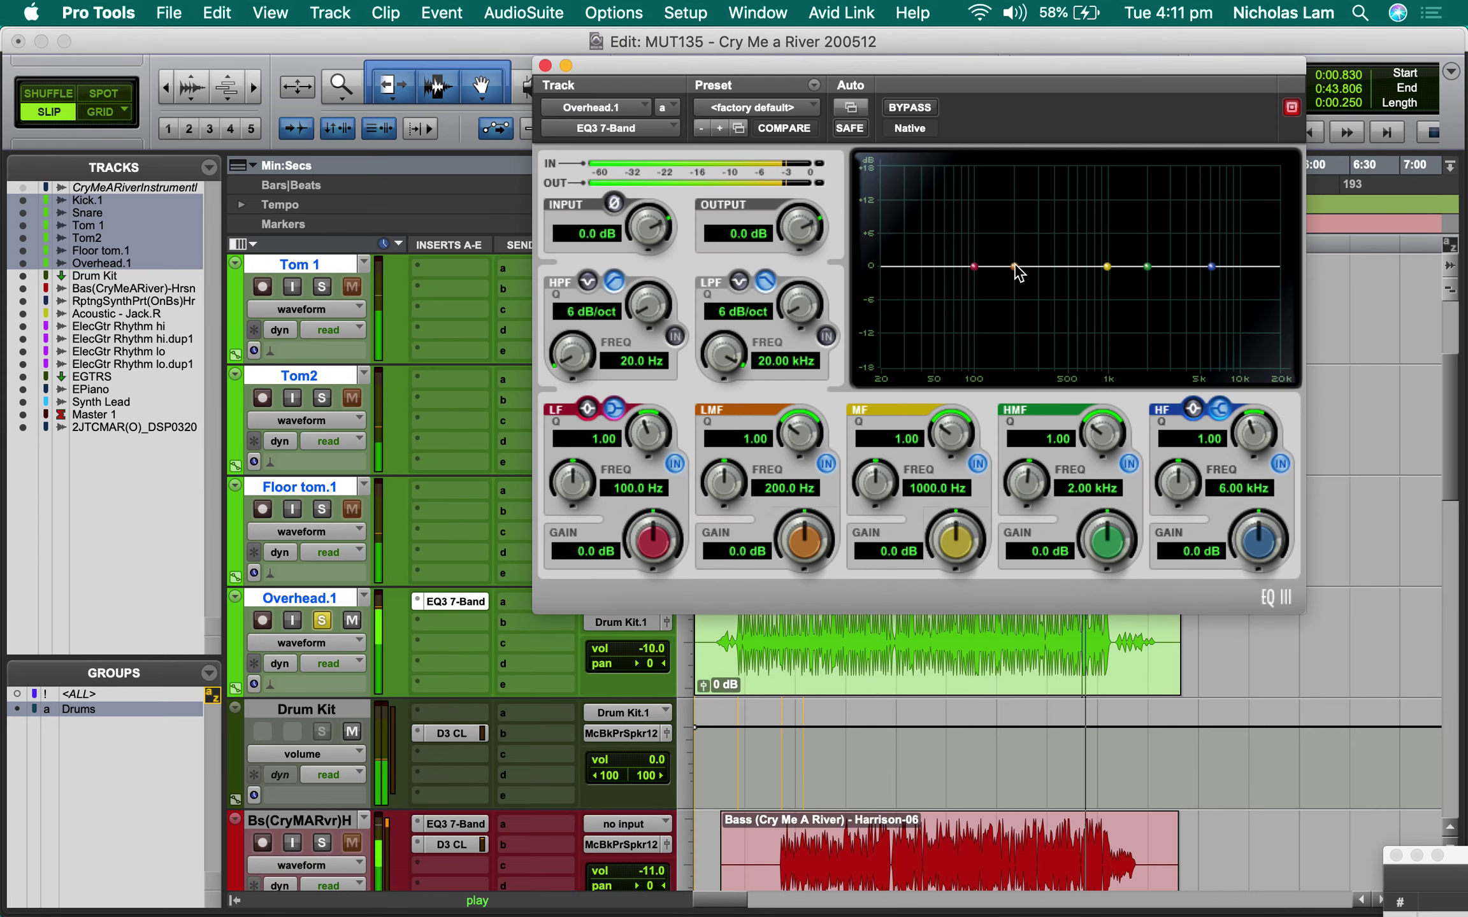
left_click_drag(1014, 266, 1065, 213)
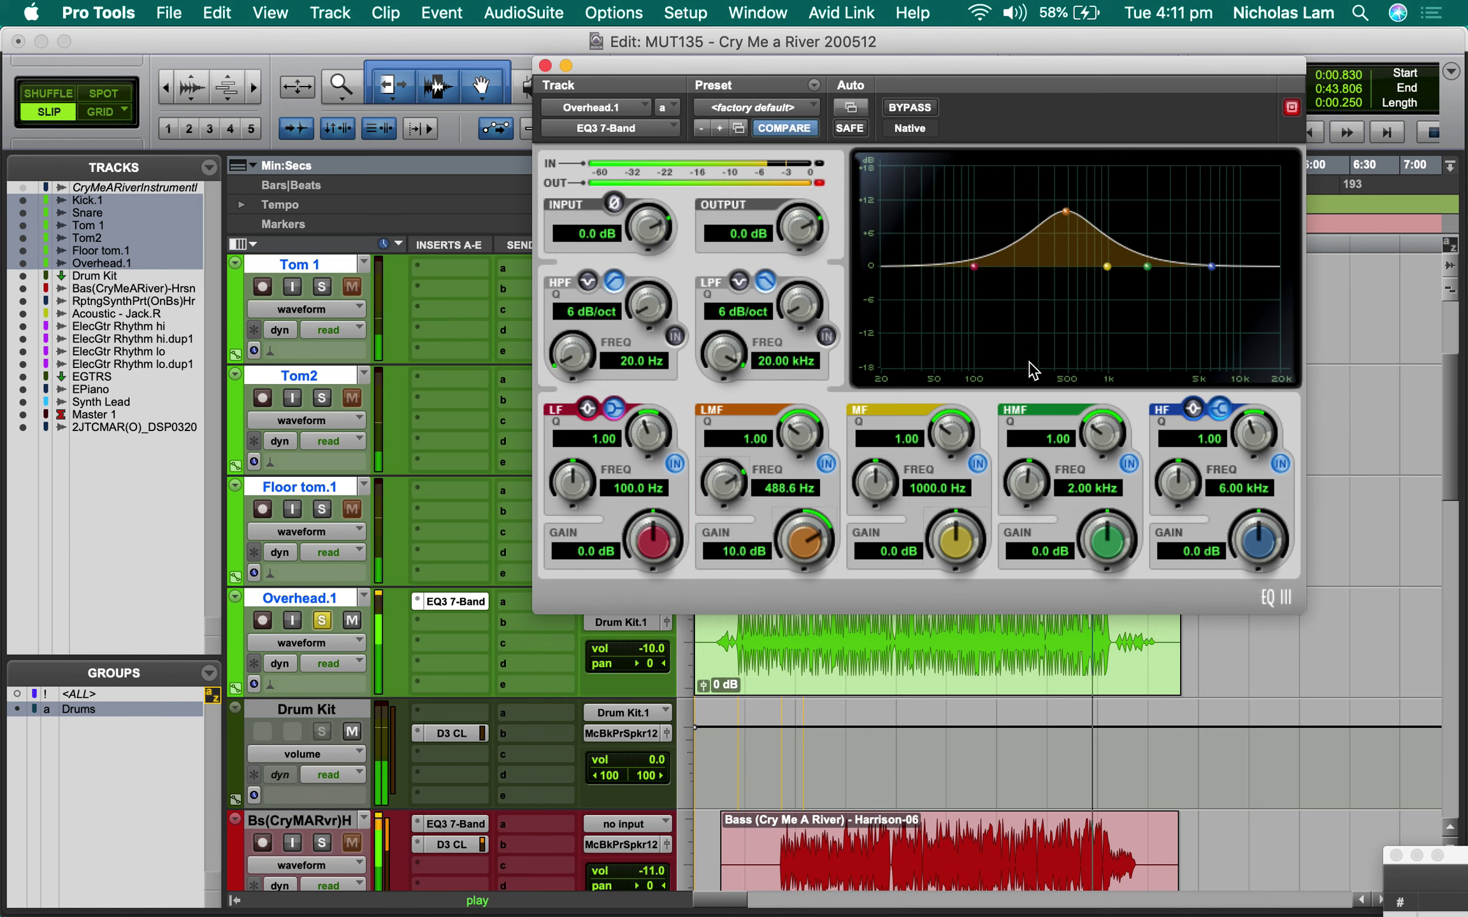
left_click(979, 463)
left_click(978, 463)
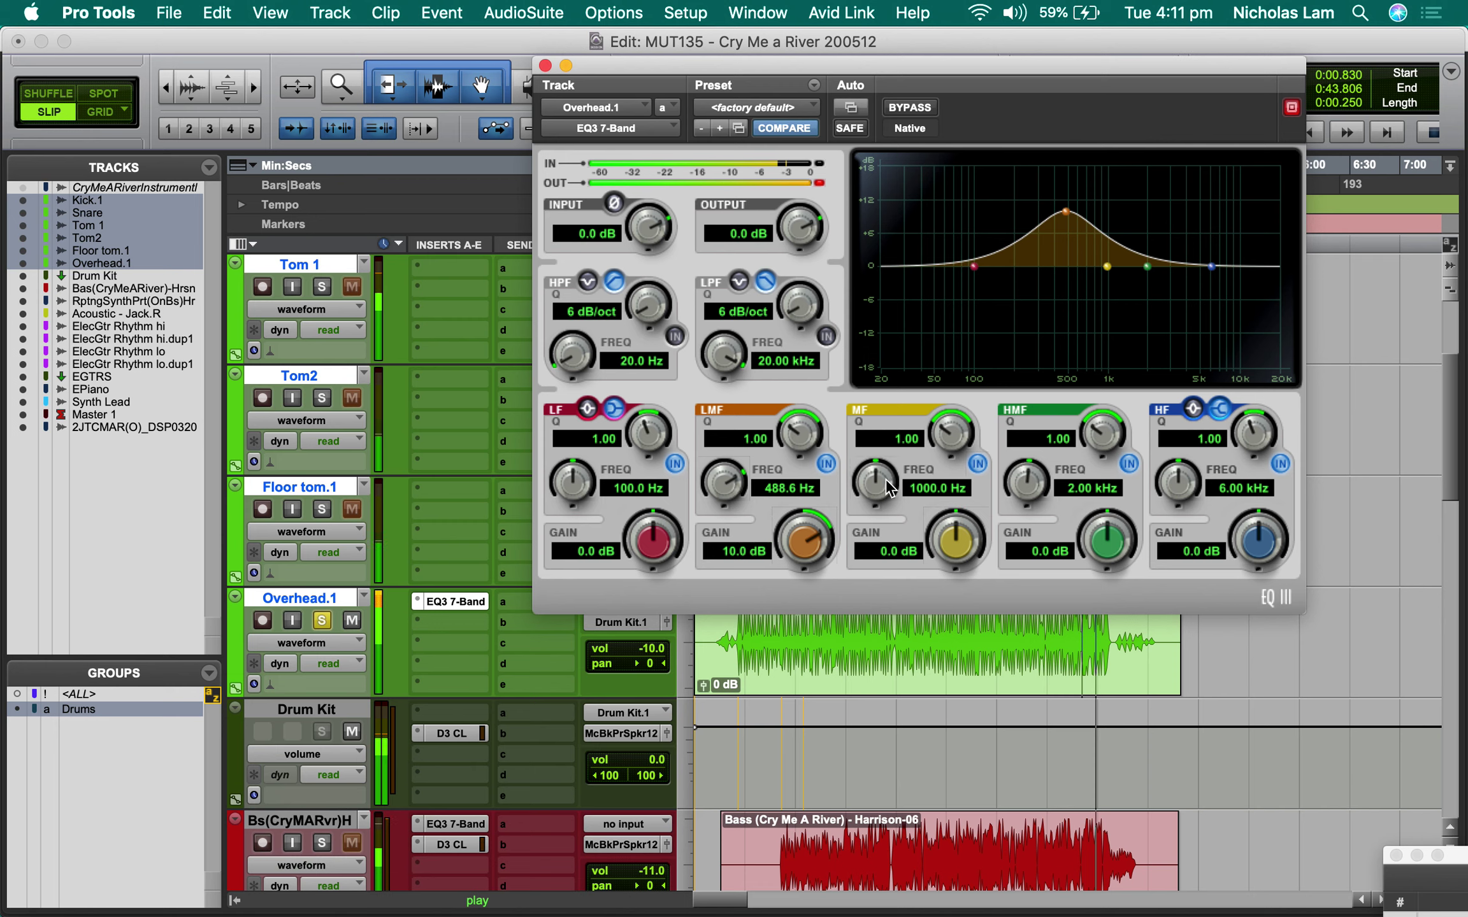
left_click(827, 463)
left_click(826, 463)
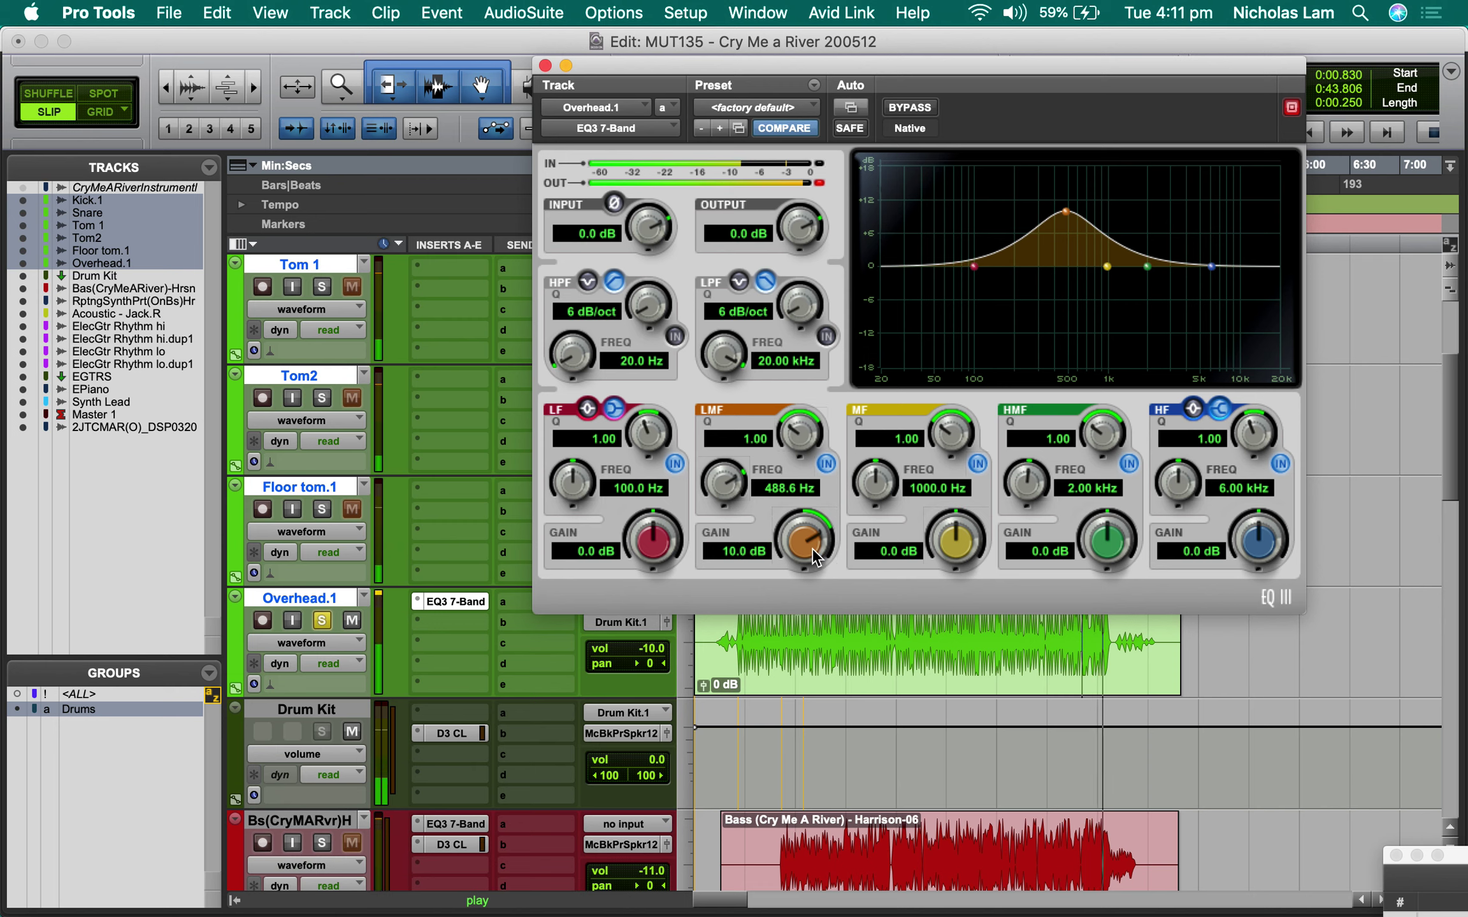
left_click(811, 547, "alt")
Step: Cut the Overhead.1 EQ's low-mid band by about 5.9 dB at 451 Hz, and audition it with the track's solo turned off
left_click_drag(1062, 275, 1065, 308)
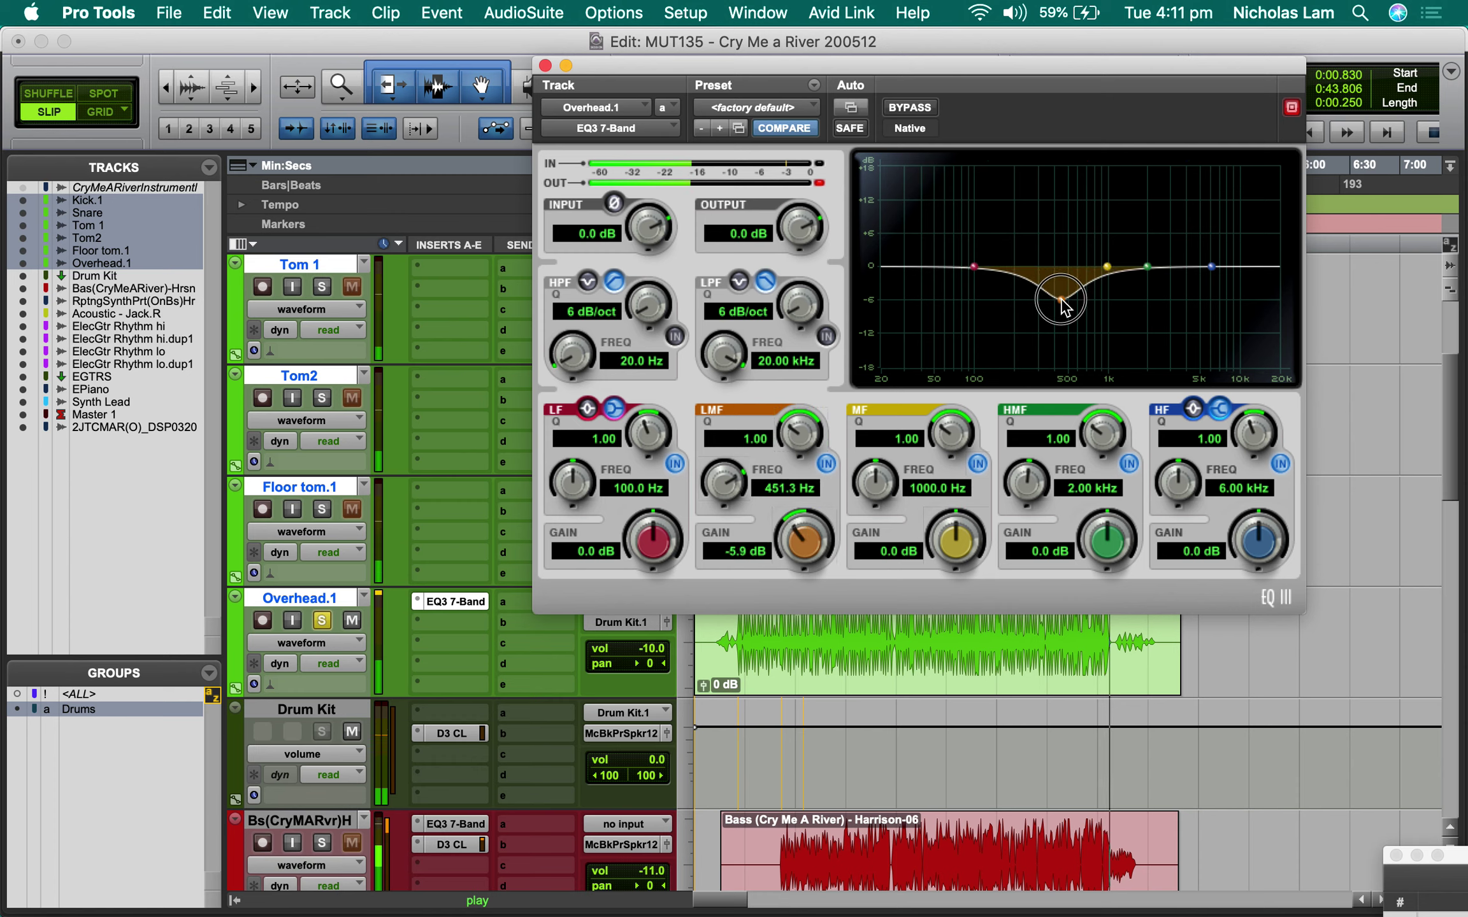
key("space")
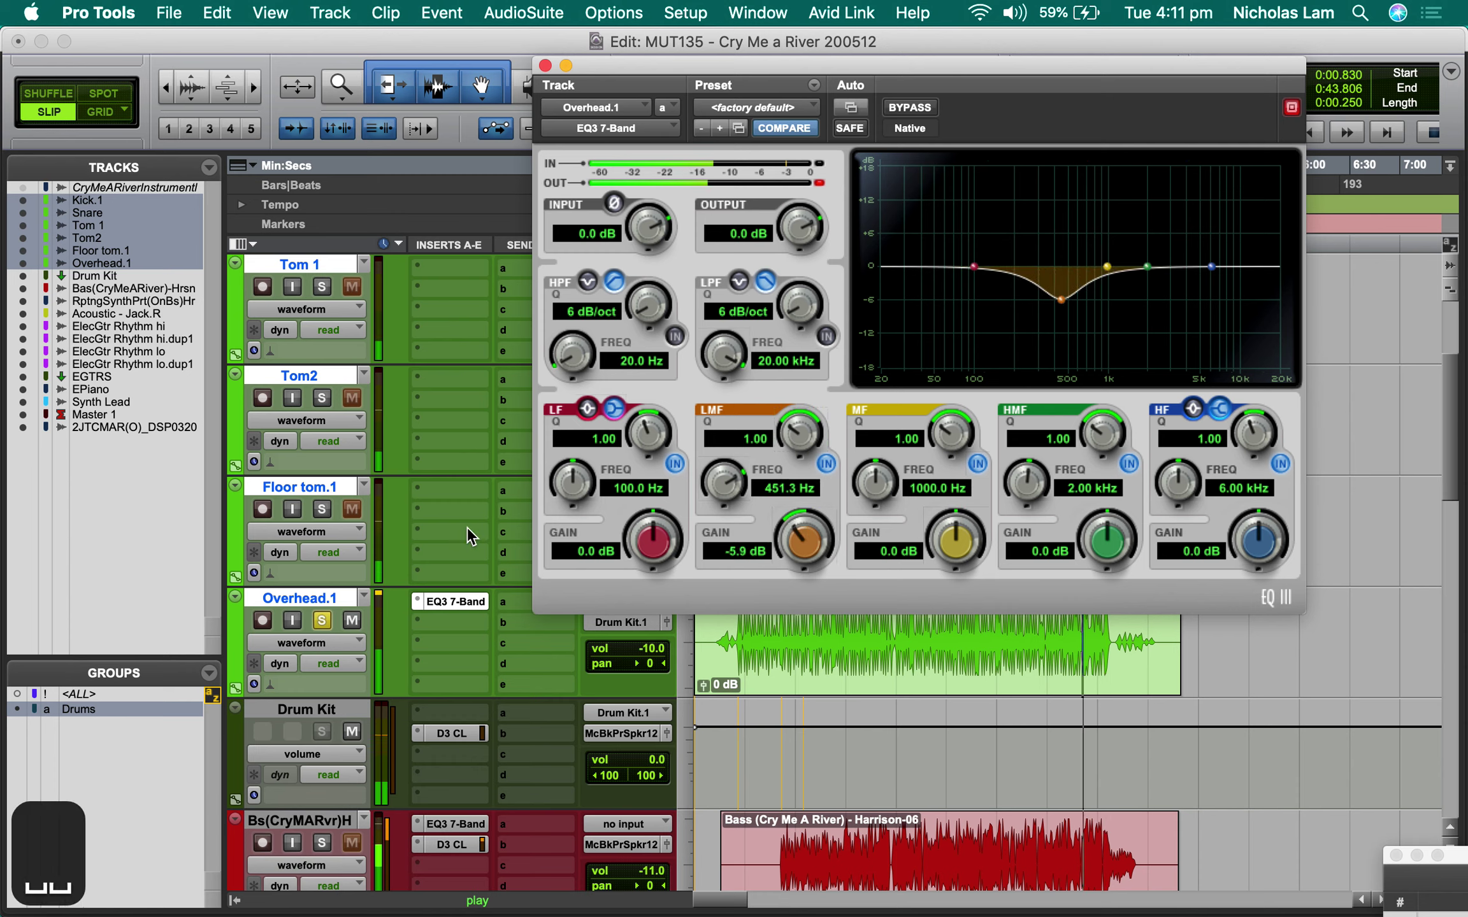
left_click(322, 620)
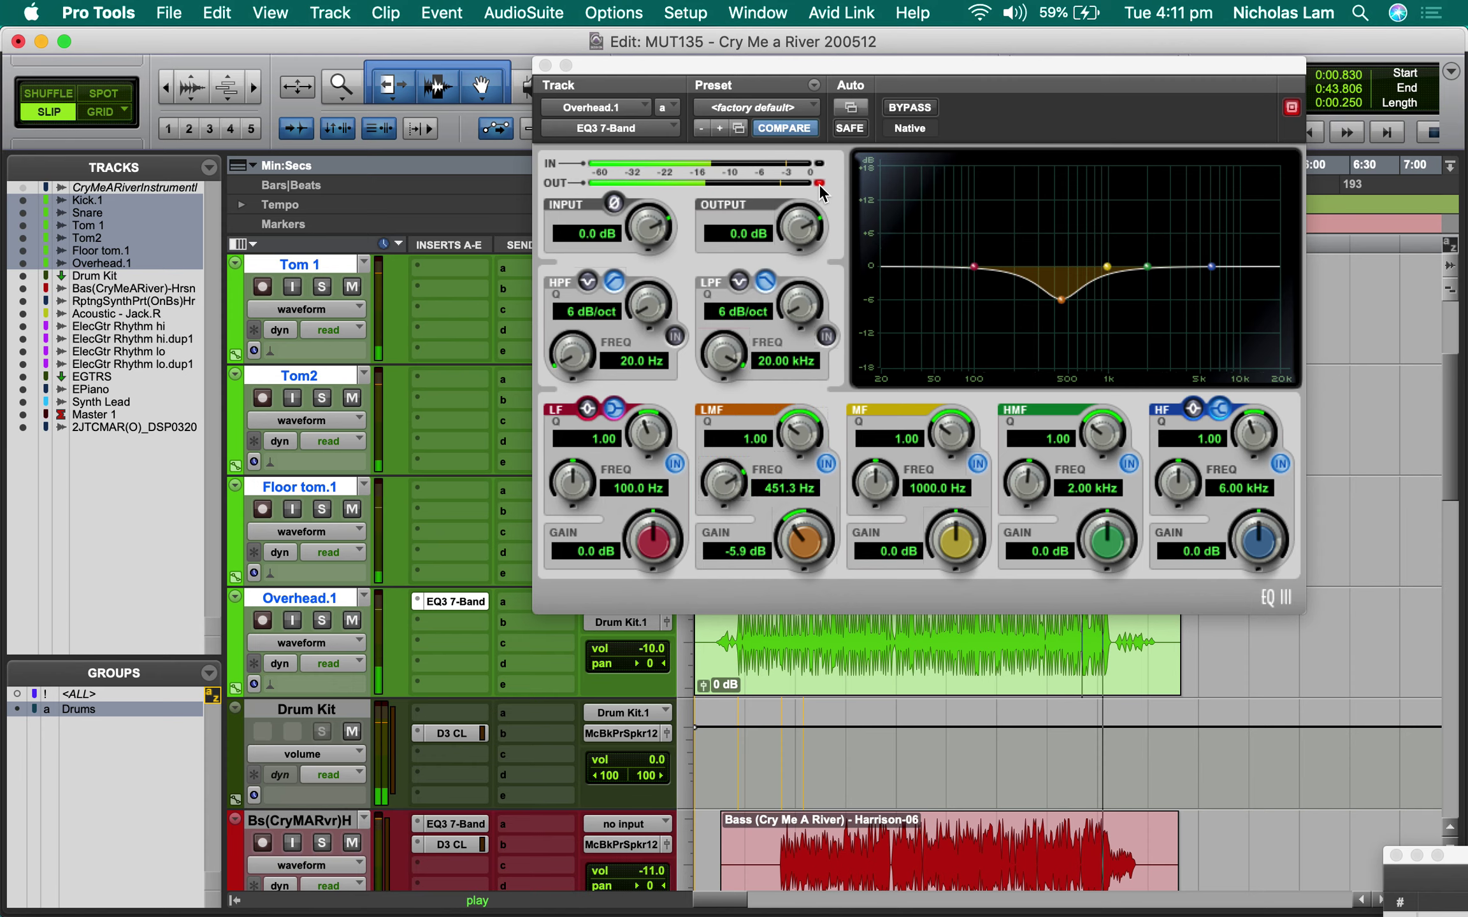
key("space")
left_click(545, 65)
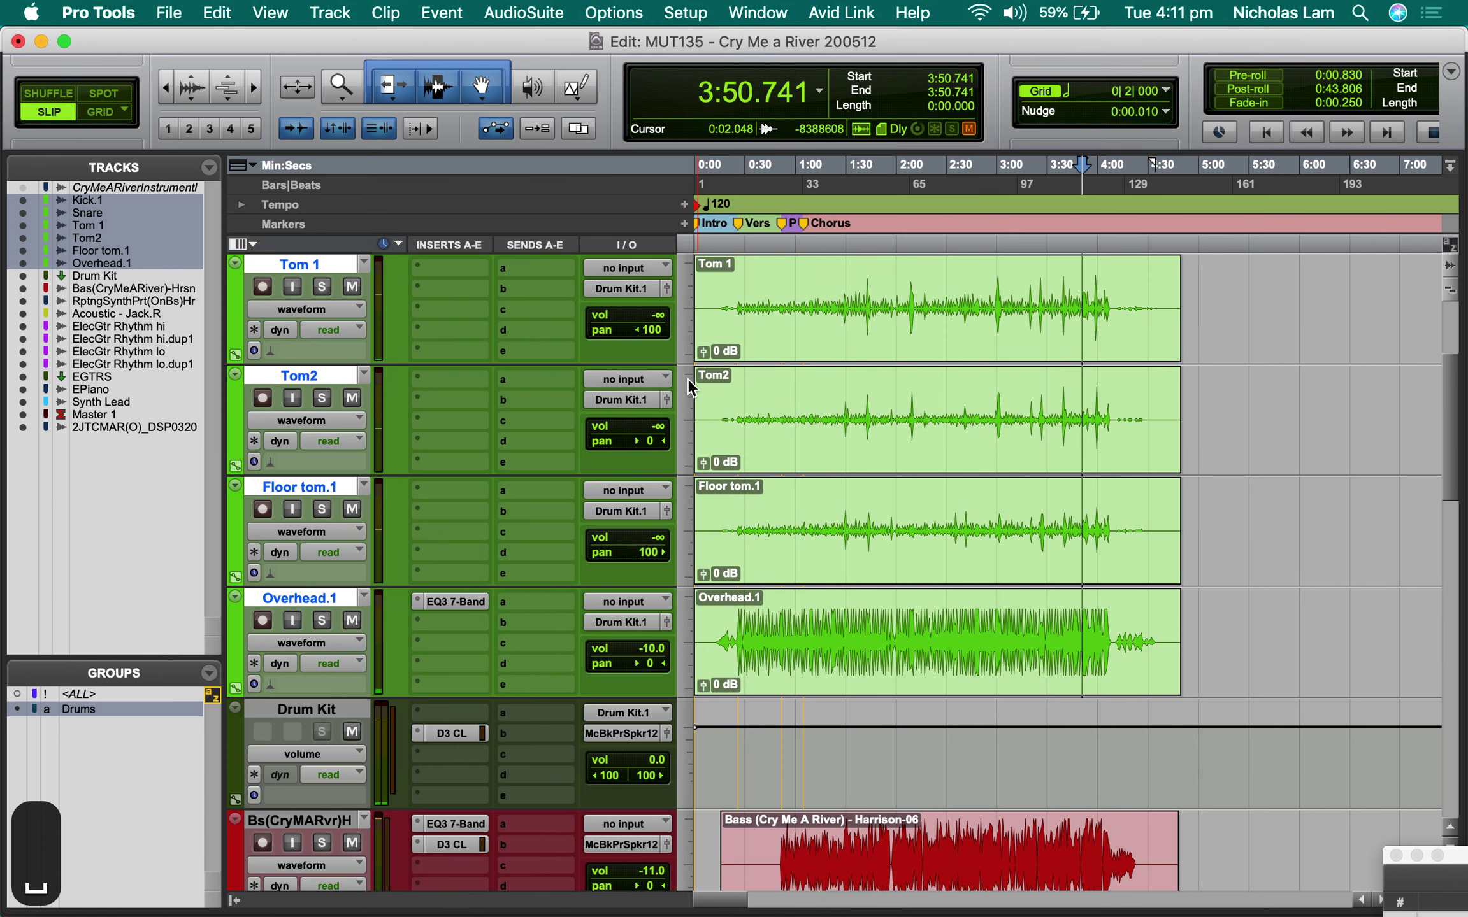
Step: Solo the Kick.1 track and play it from about 3:33
scroll(692, 505, "up", 4)
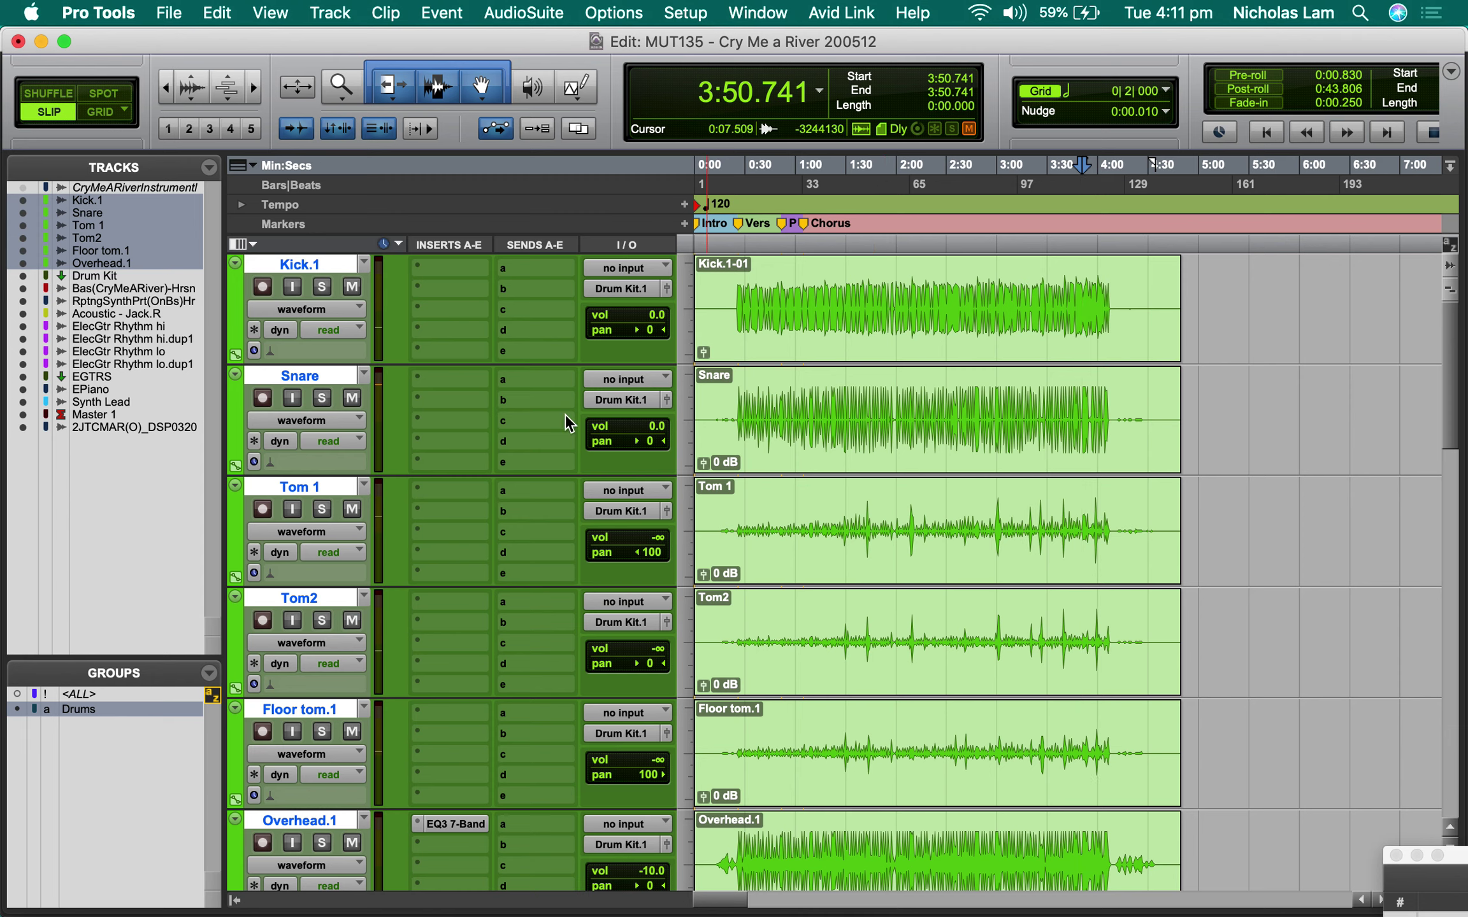
left_click(1053, 292)
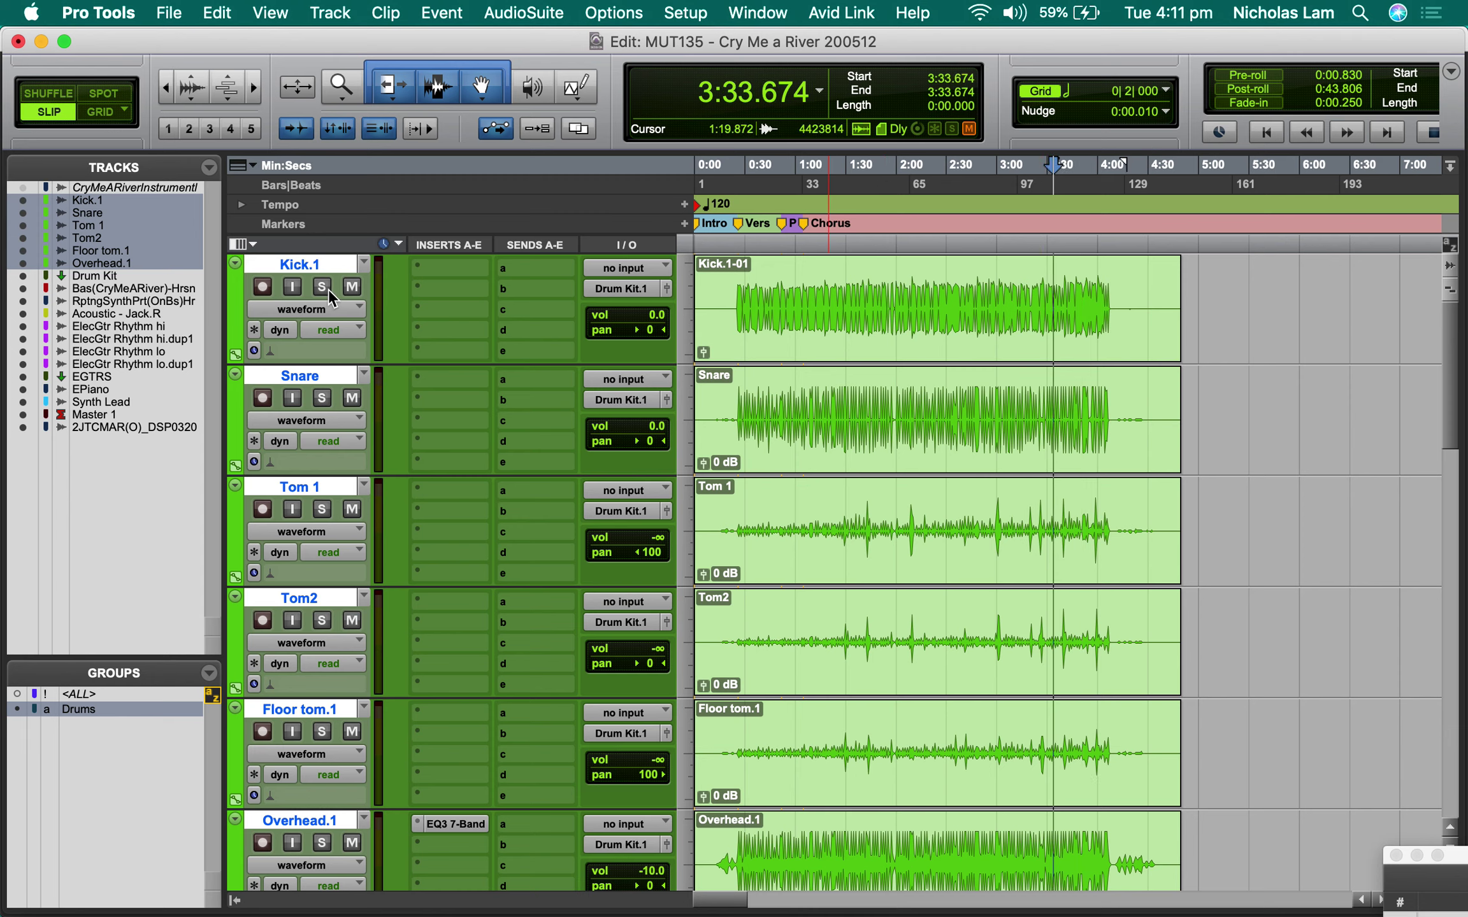
left_click(326, 288)
key("space")
key("space")
key("space")
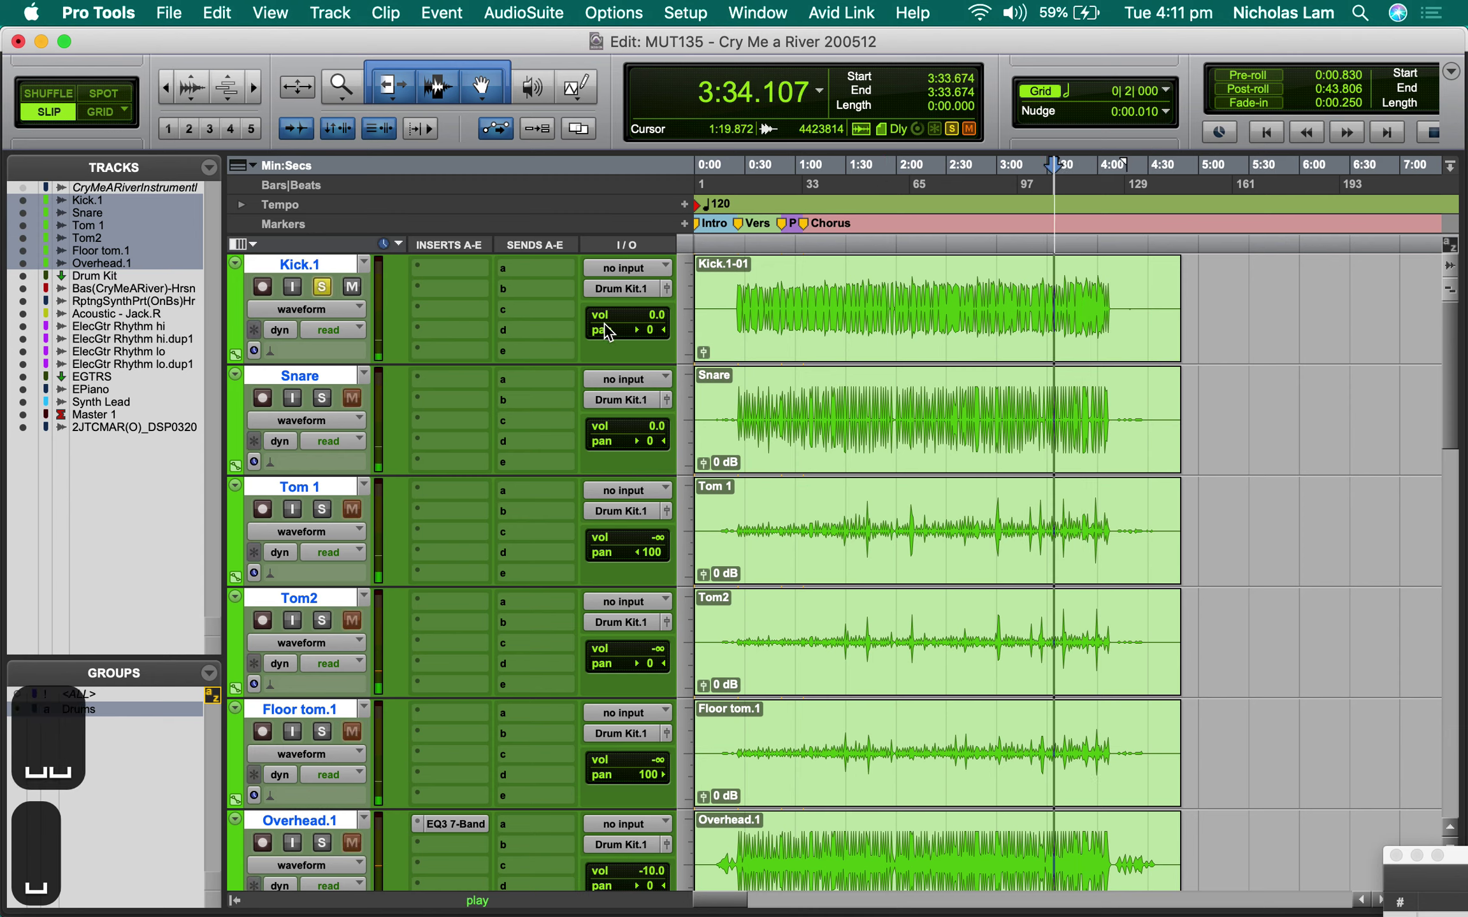
Step: Insert an EQ3 7-Band on the Kick.1 track, keeping its low-mid band at the default setting
left_click_drag(458, 271, 892, 141)
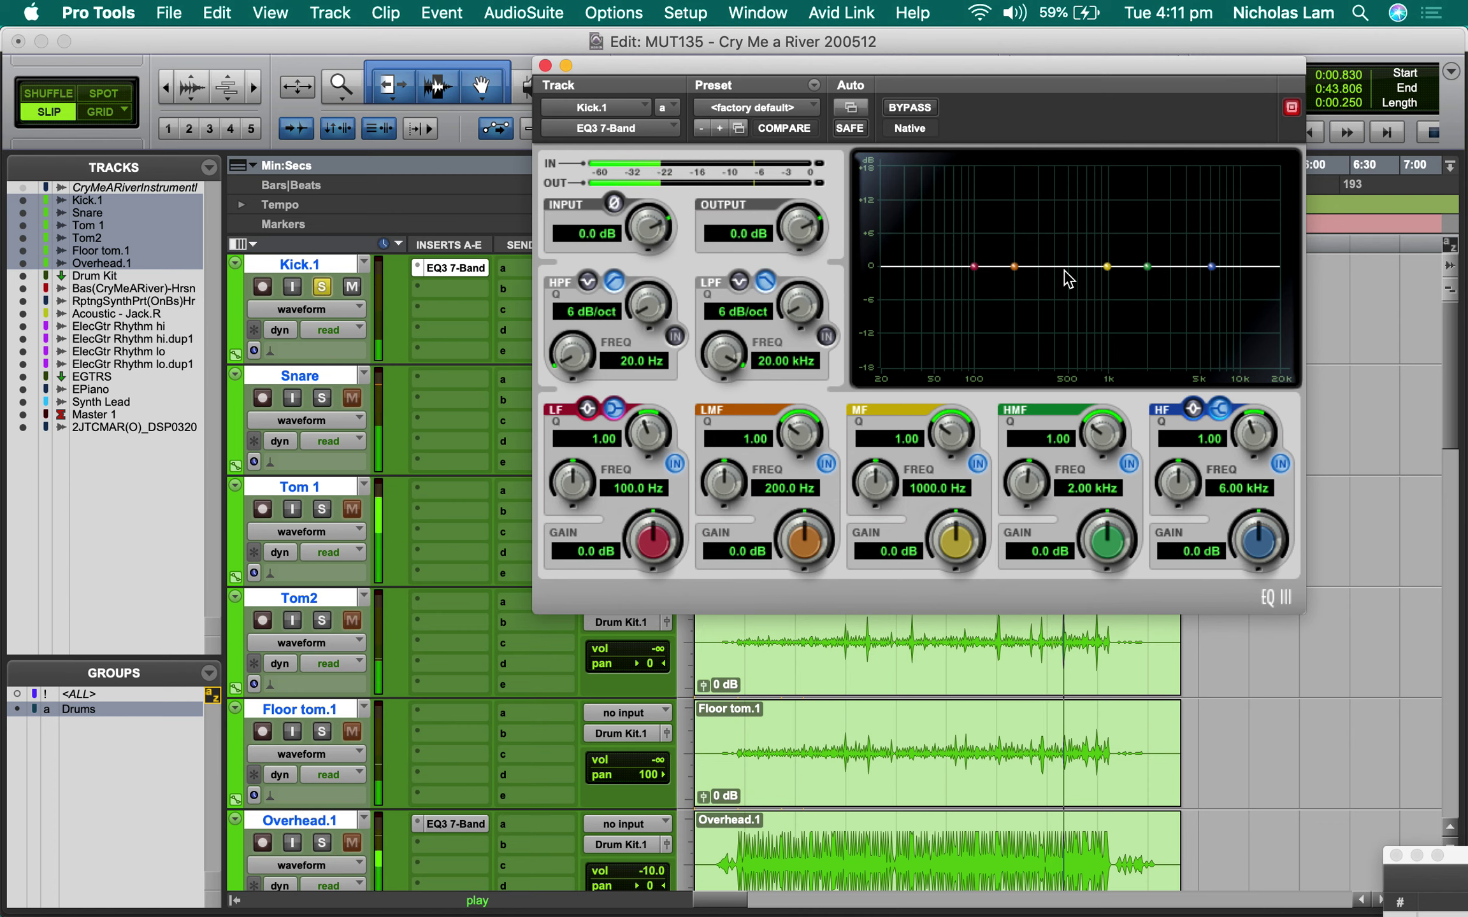
left_click(1011, 268)
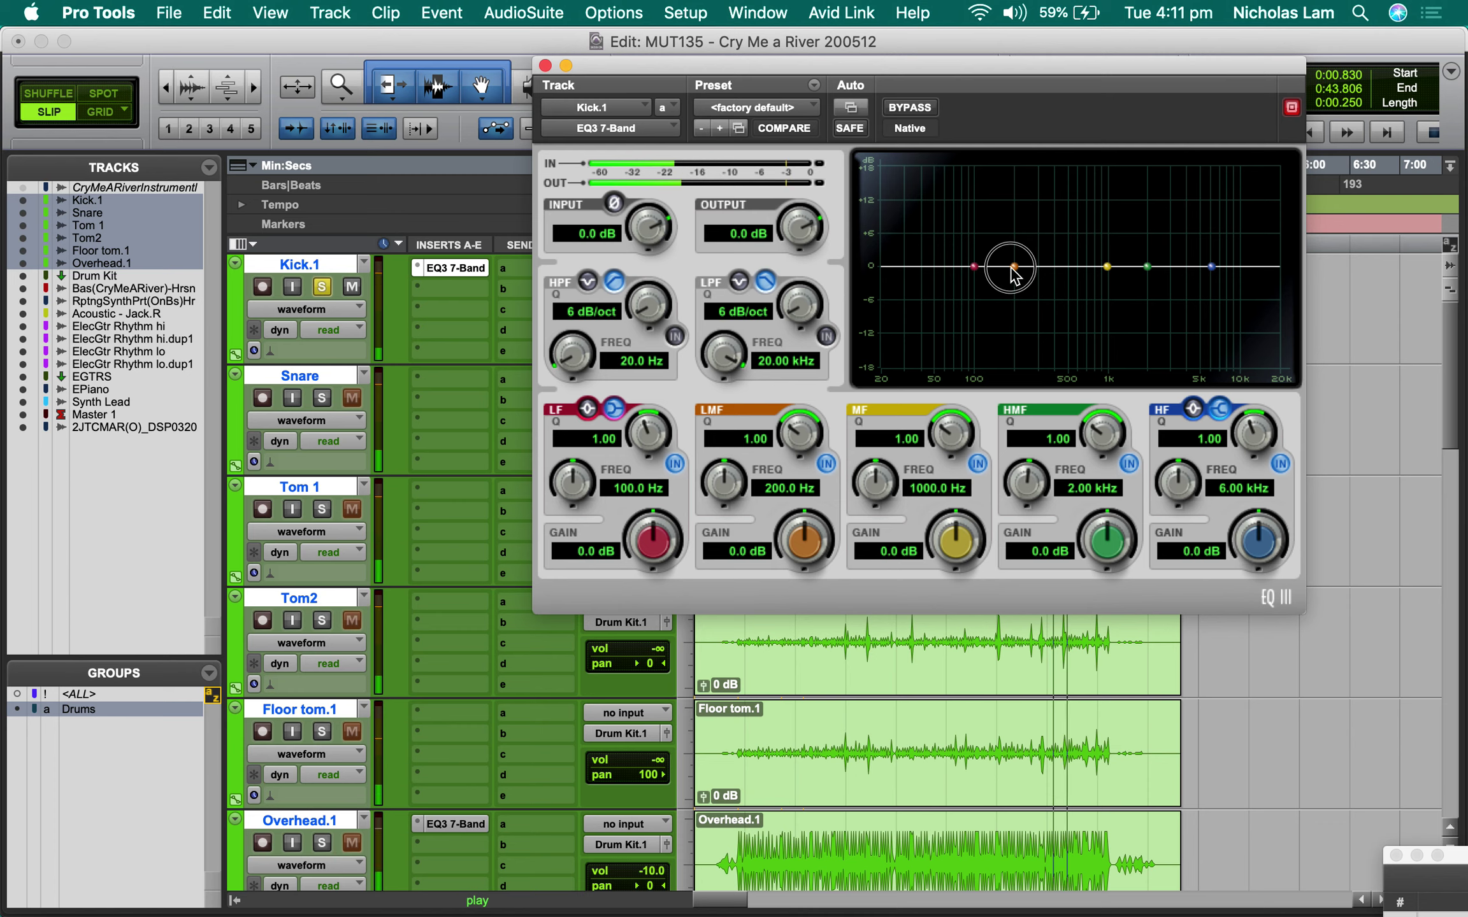
left_click(1013, 268, "alt")
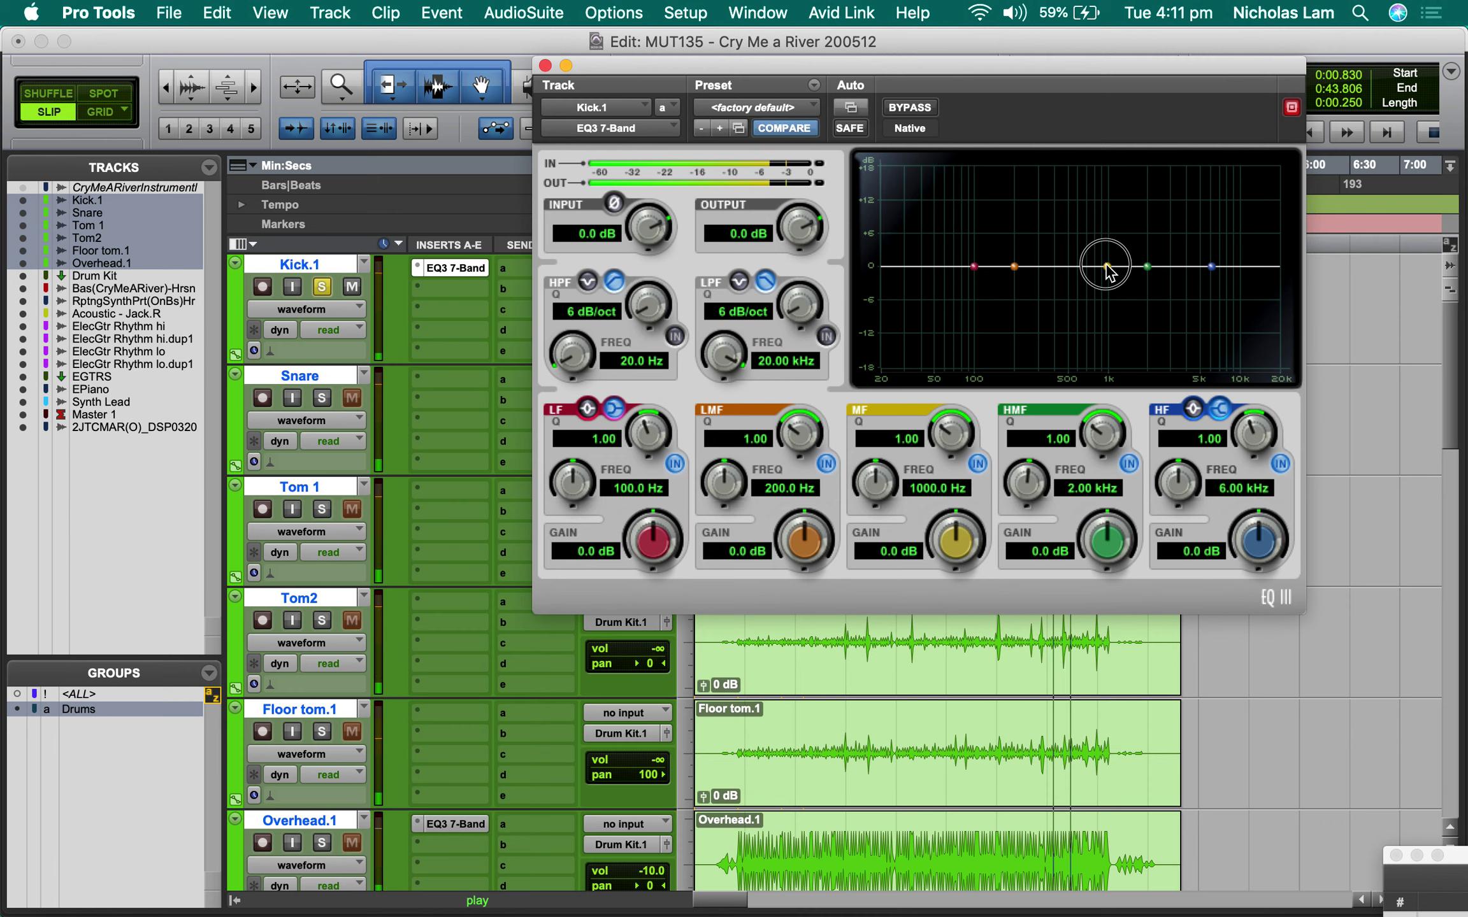
Step: Try a narrow mid-band boost of 18 dB at about 143 Hz with a Q of 10 on the kick EQ, and reset the band
left_click_drag(1108, 265, 1018, 229)
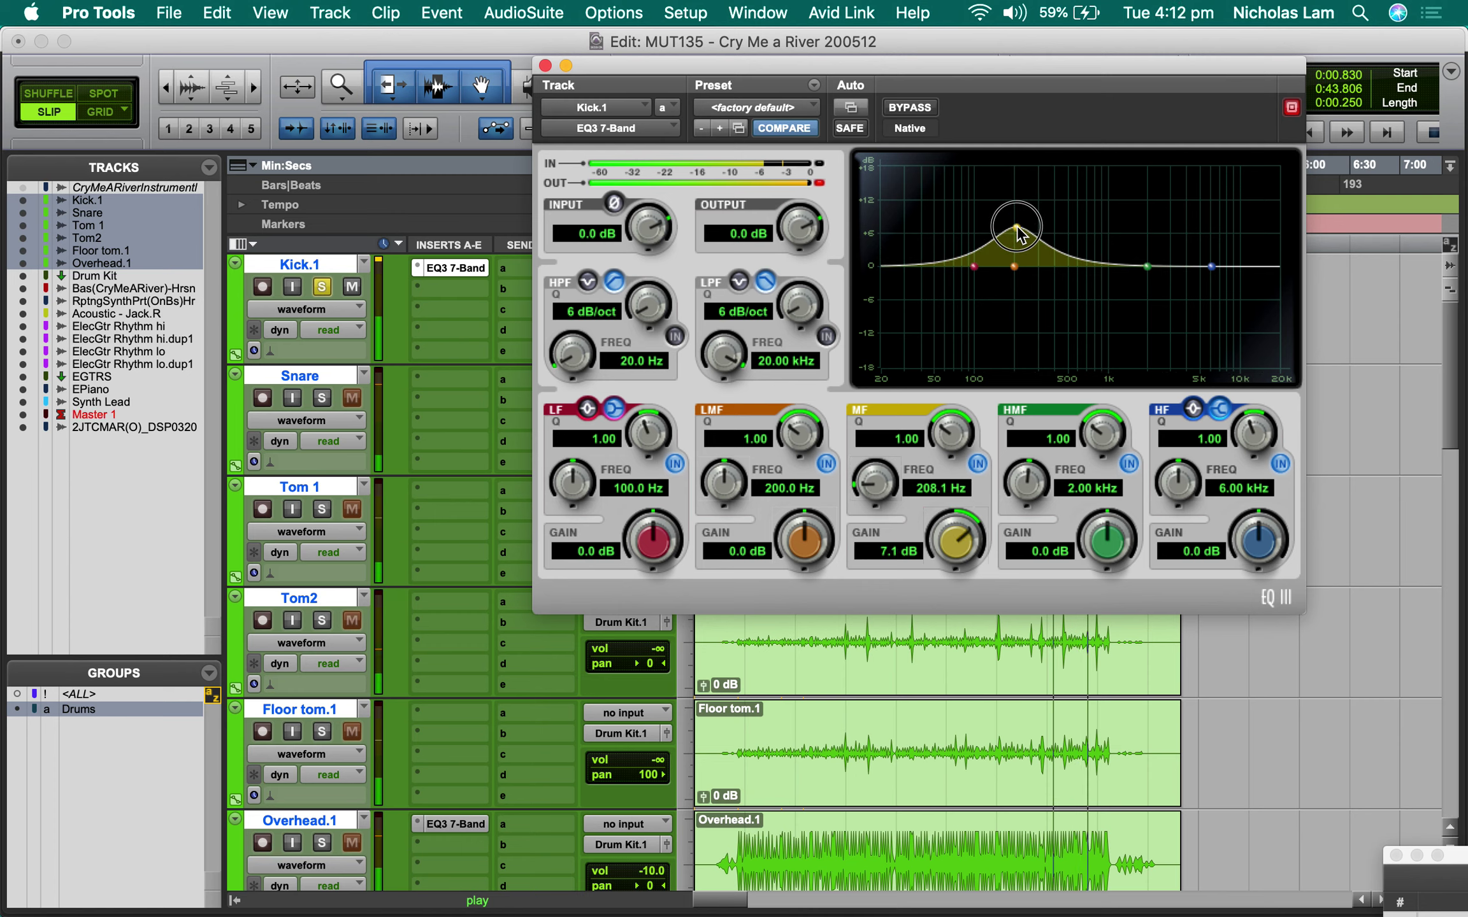
left_click_drag(957, 428, 965, 328)
left_click_drag(1021, 227, 995, 167)
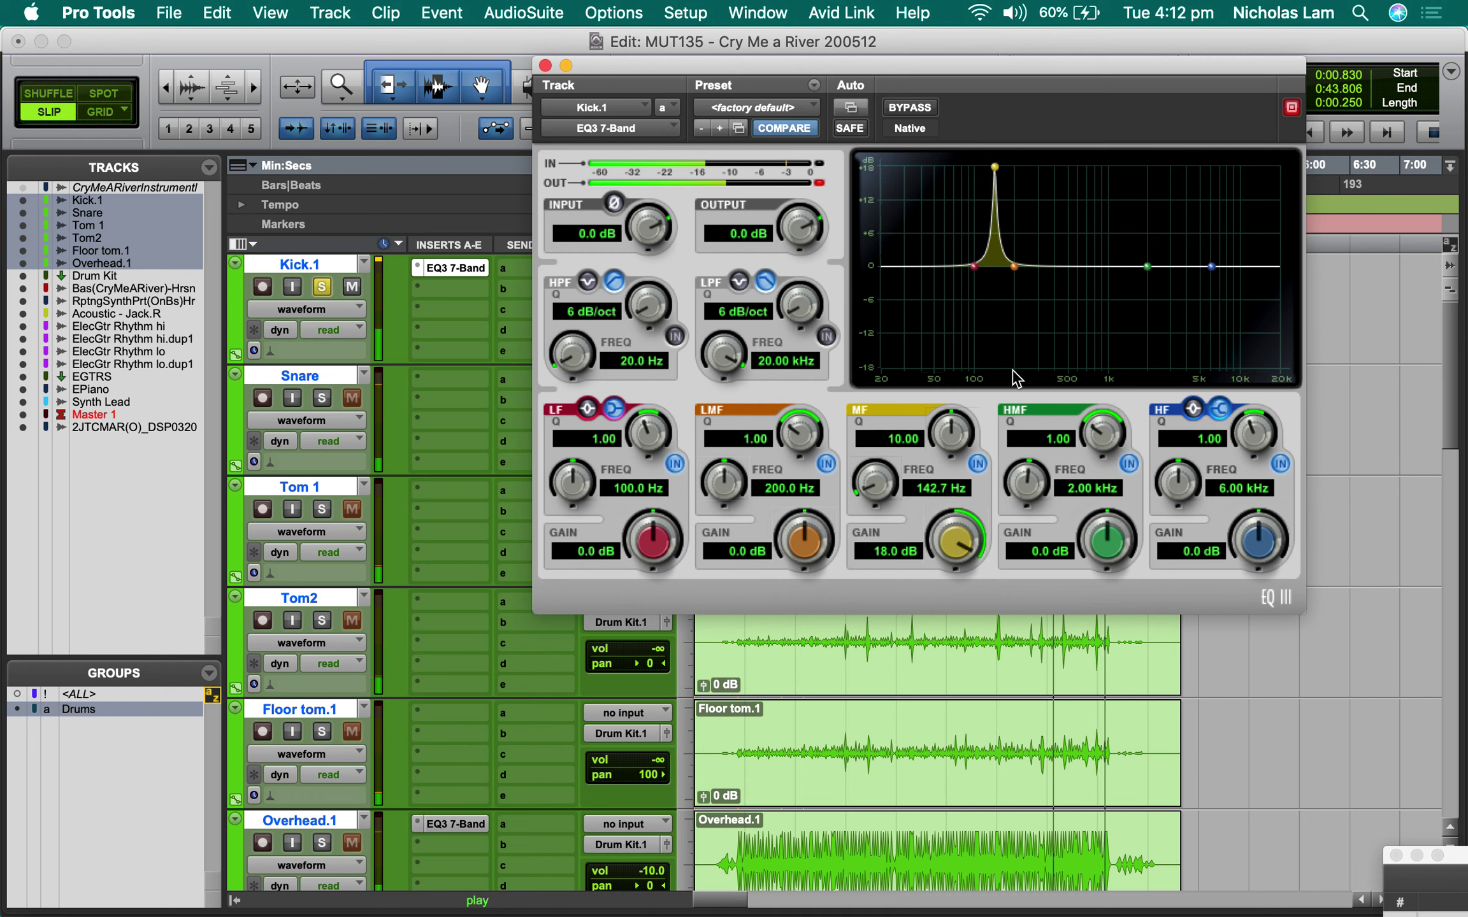
left_click(939, 440, "alt")
left_click(978, 525, "alt")
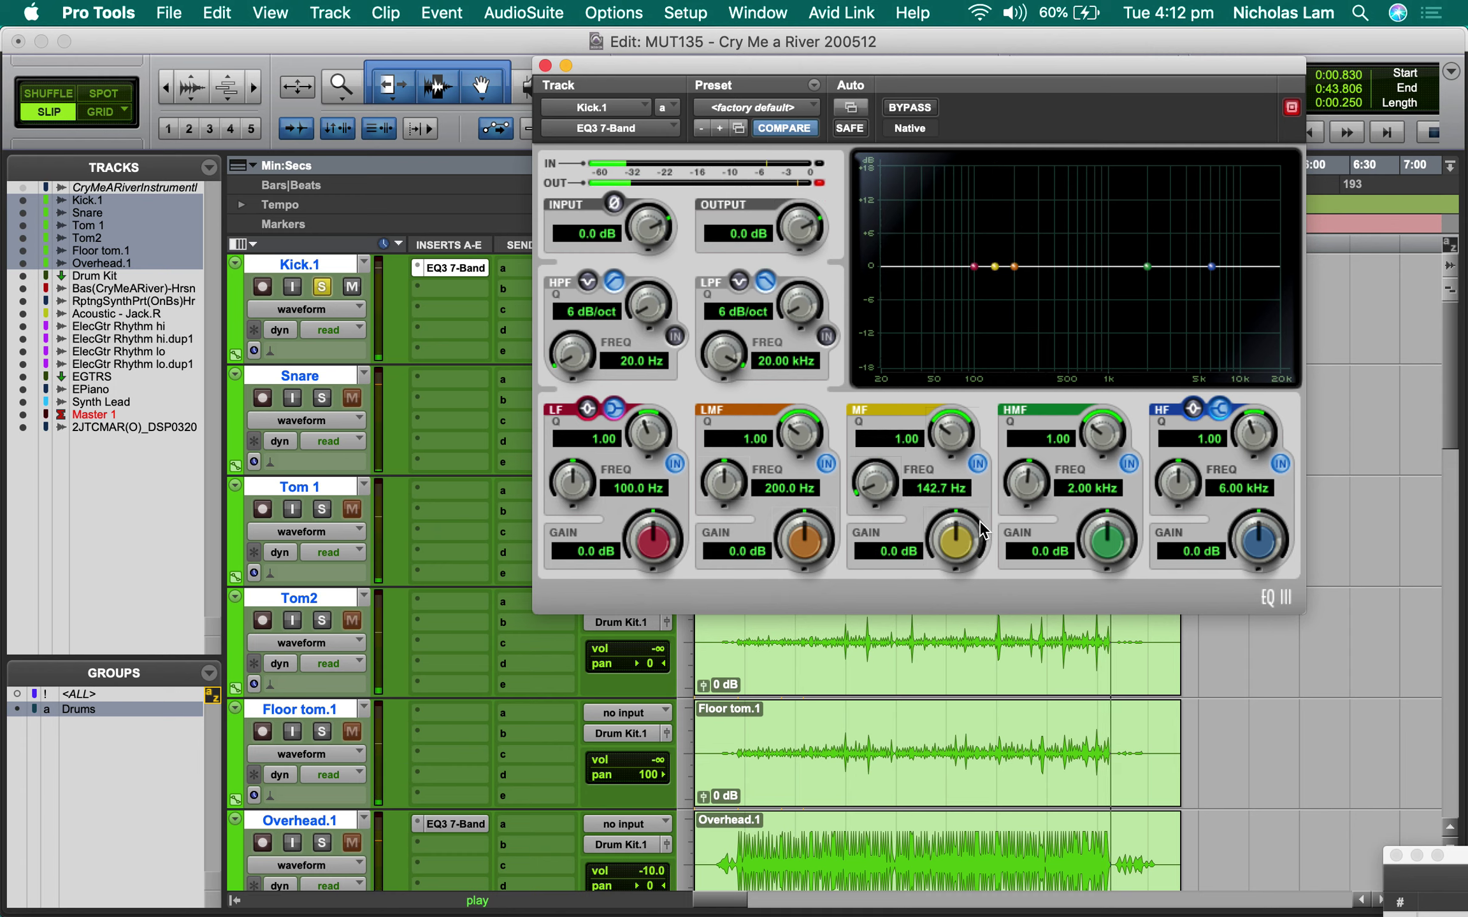
left_click(862, 488, "alt")
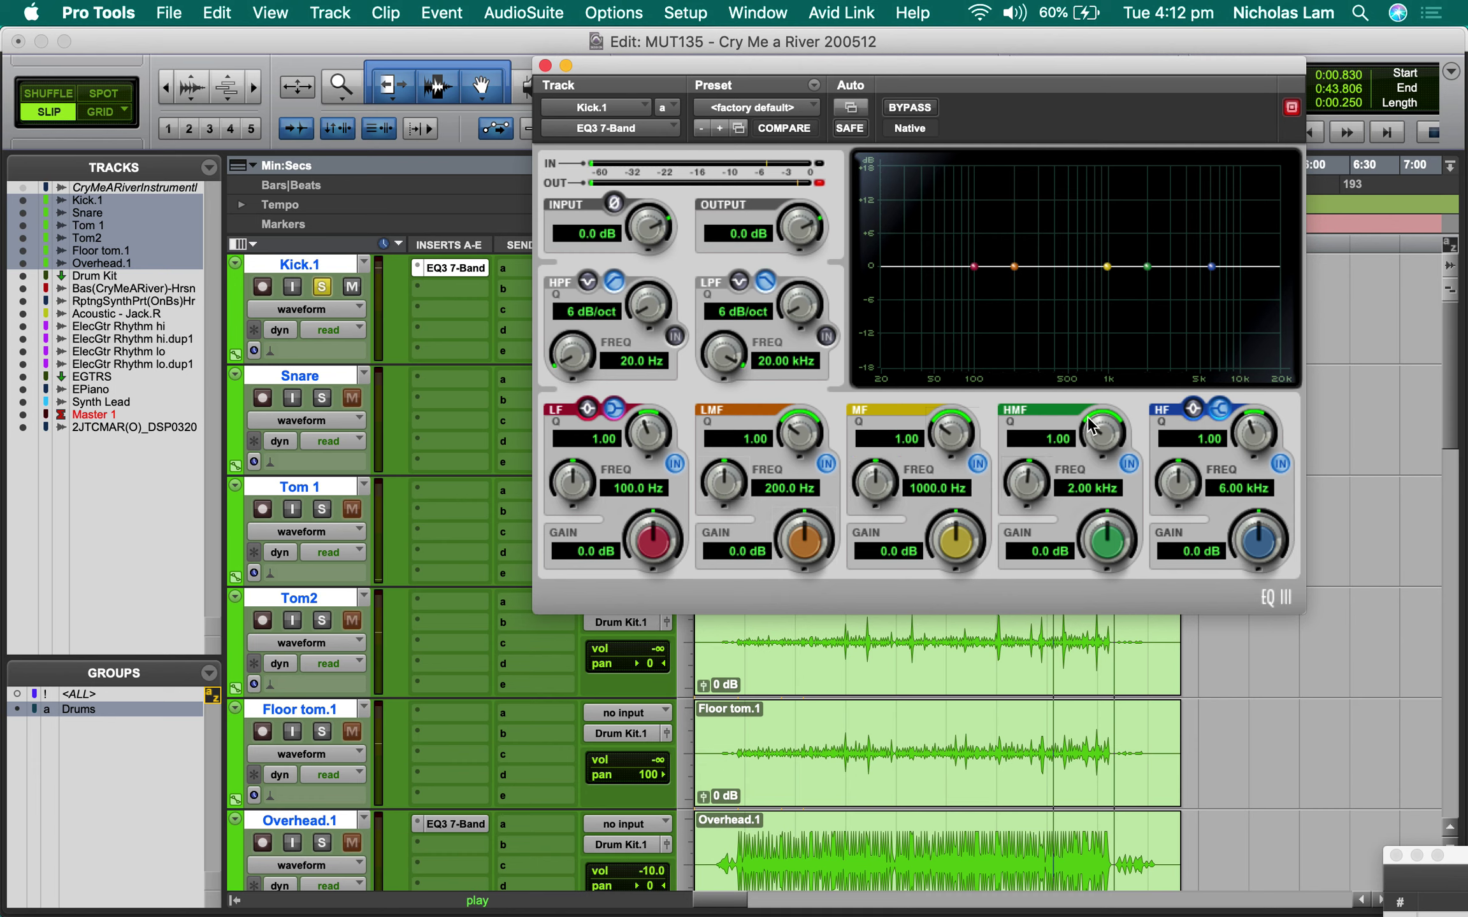
Step: Restart playback and cut the kick EQ's low-mid band by about 4.2 dB at 249 Hz
key("space")
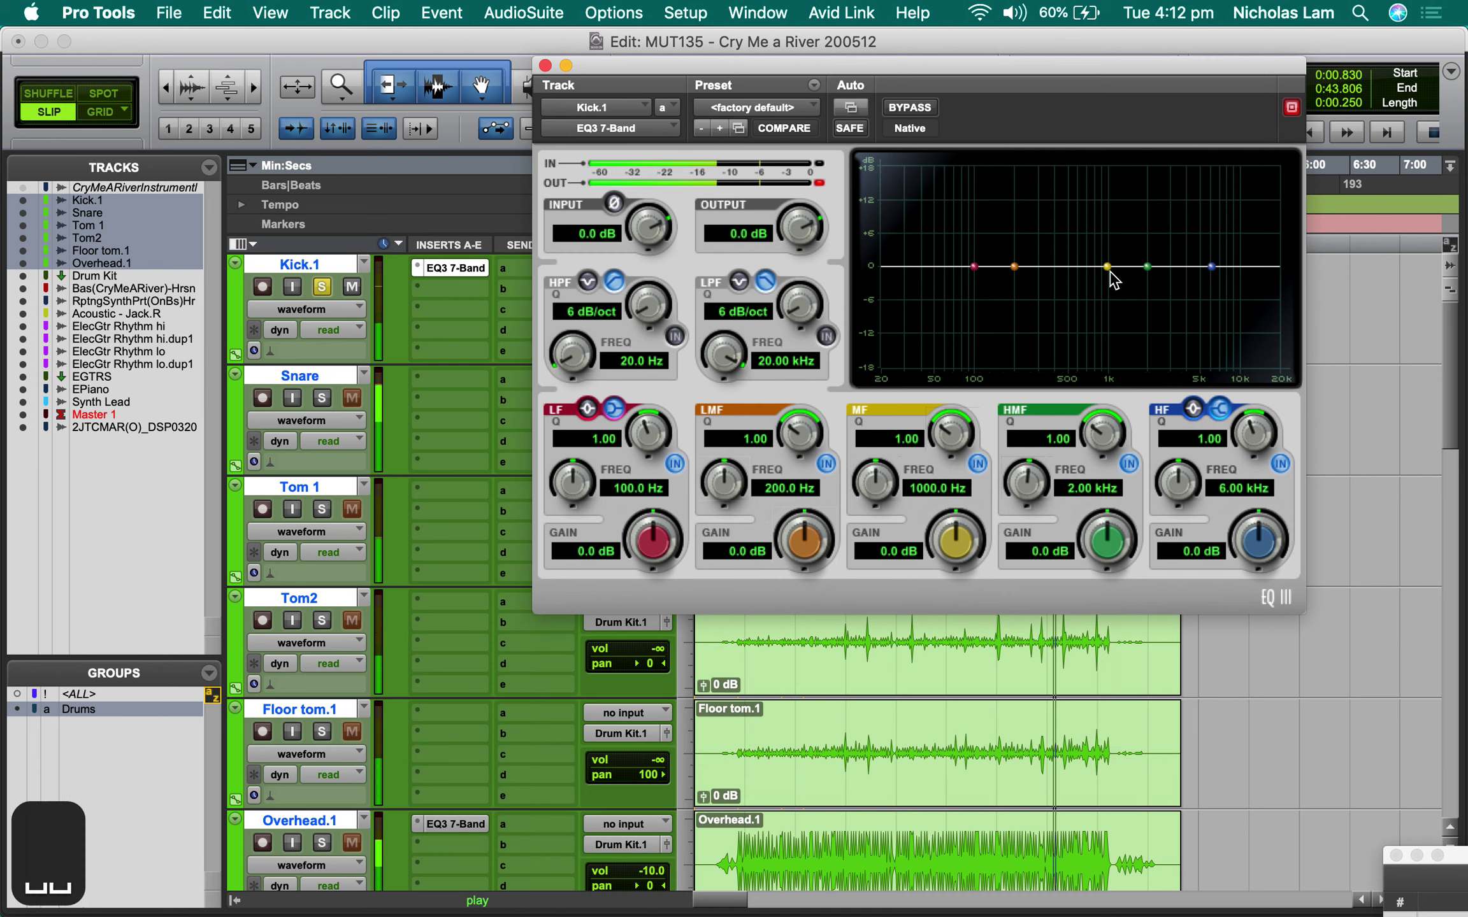
left_click_drag(1015, 267, 1027, 299)
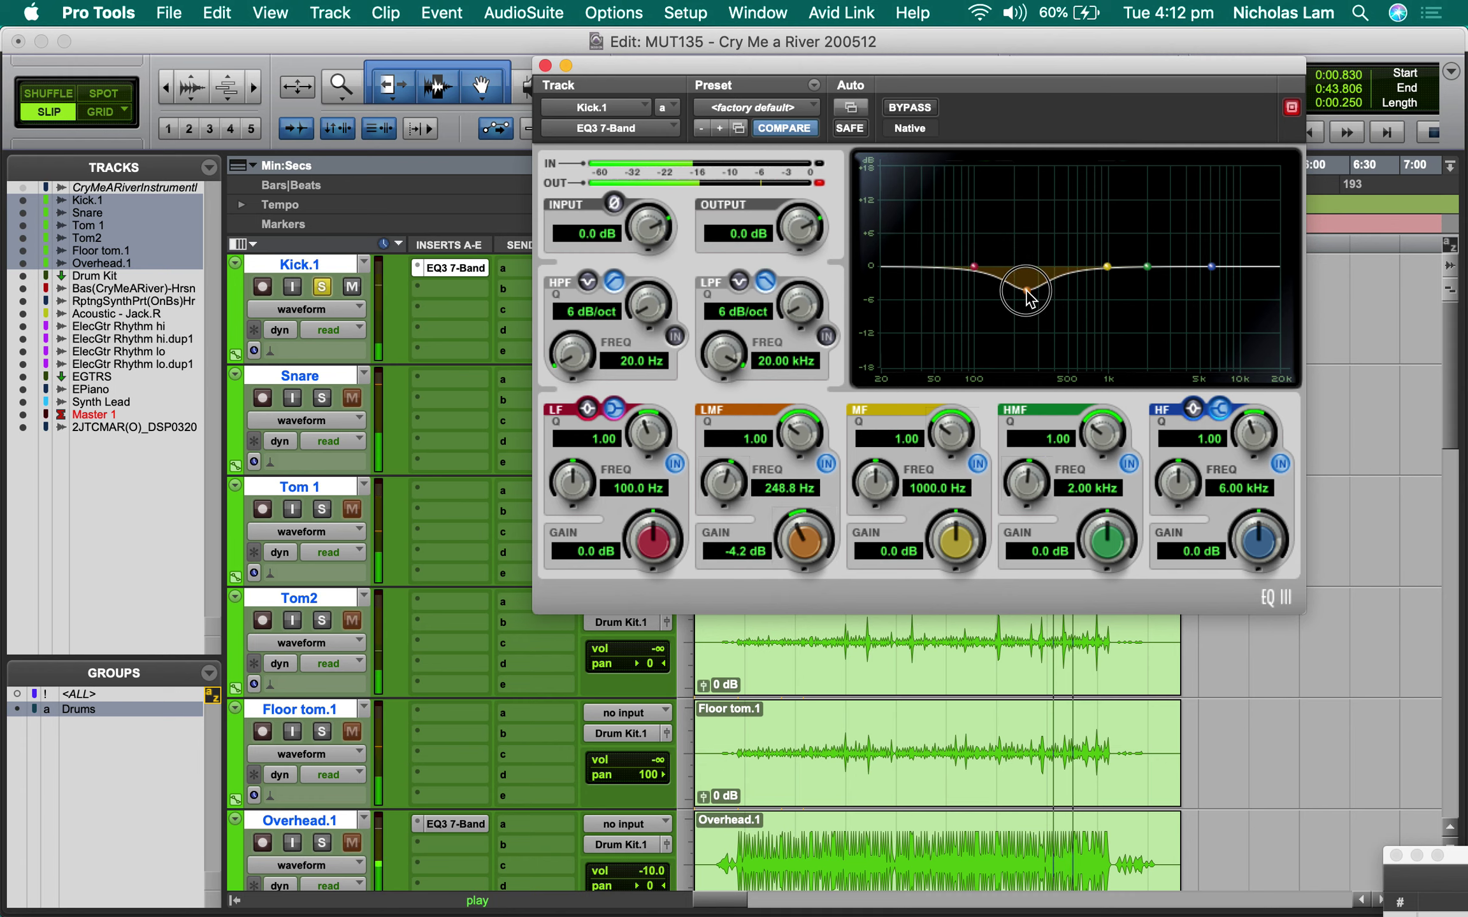
Step: Compare the kick EQ with bypass on and off, and replay the section with Kick.1 unsoloed
left_click(820, 183)
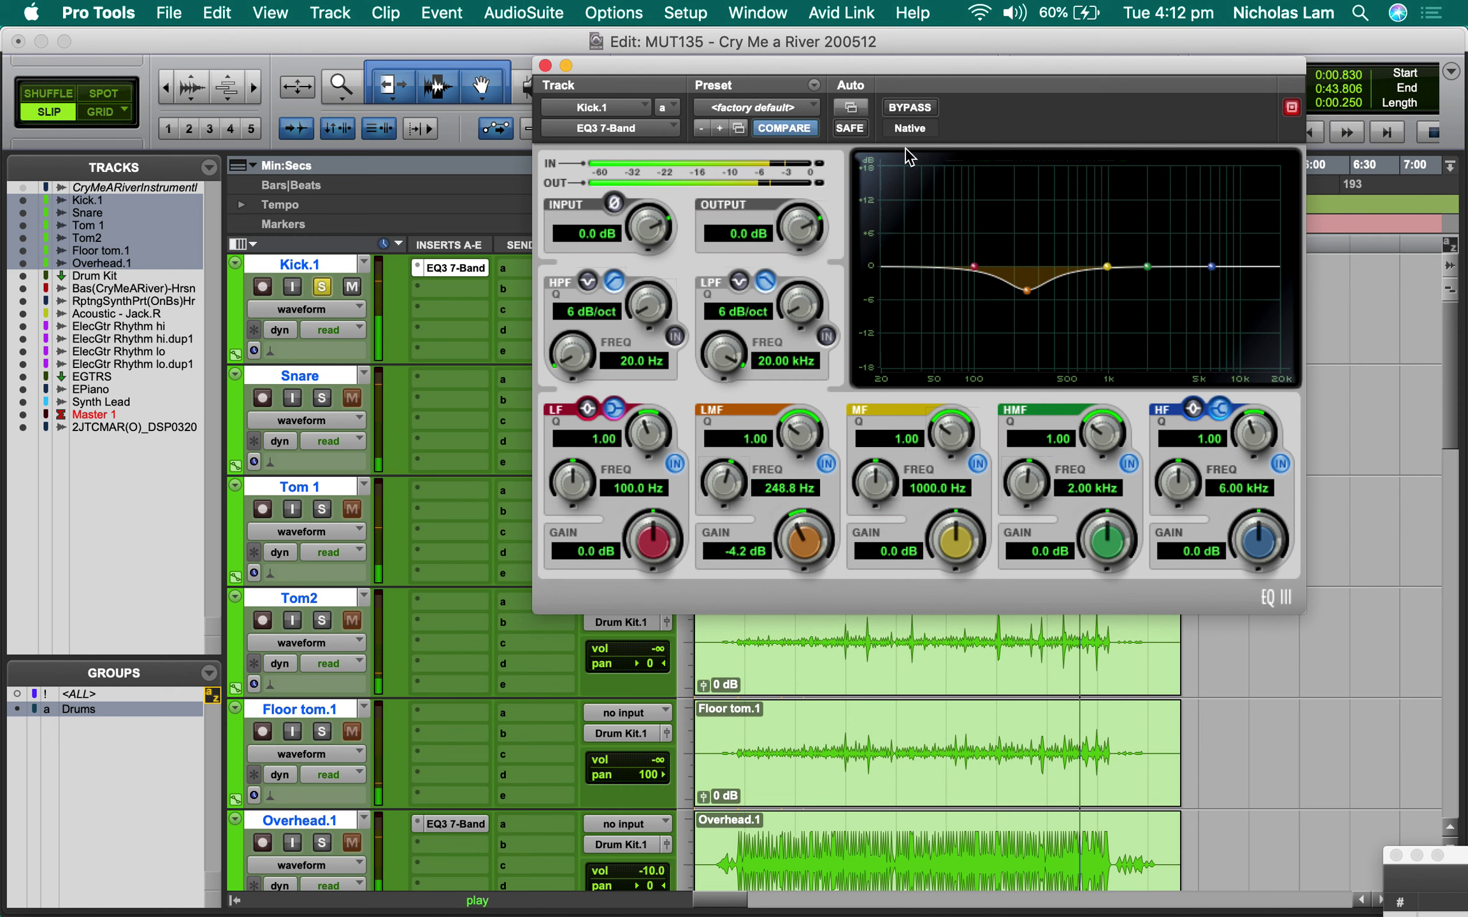
left_click(920, 112)
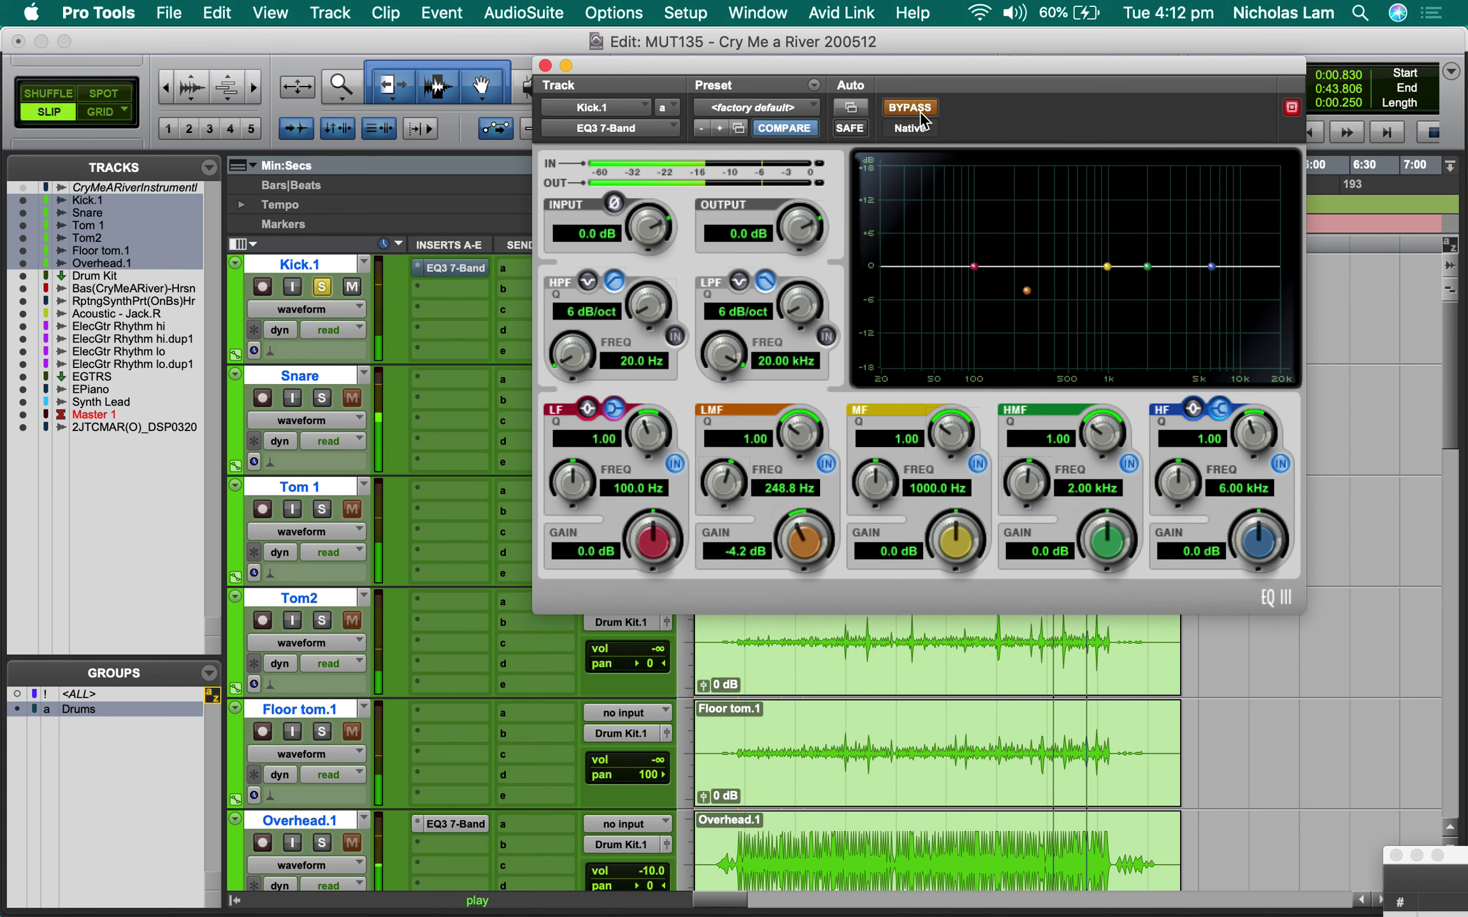
left_click(919, 112)
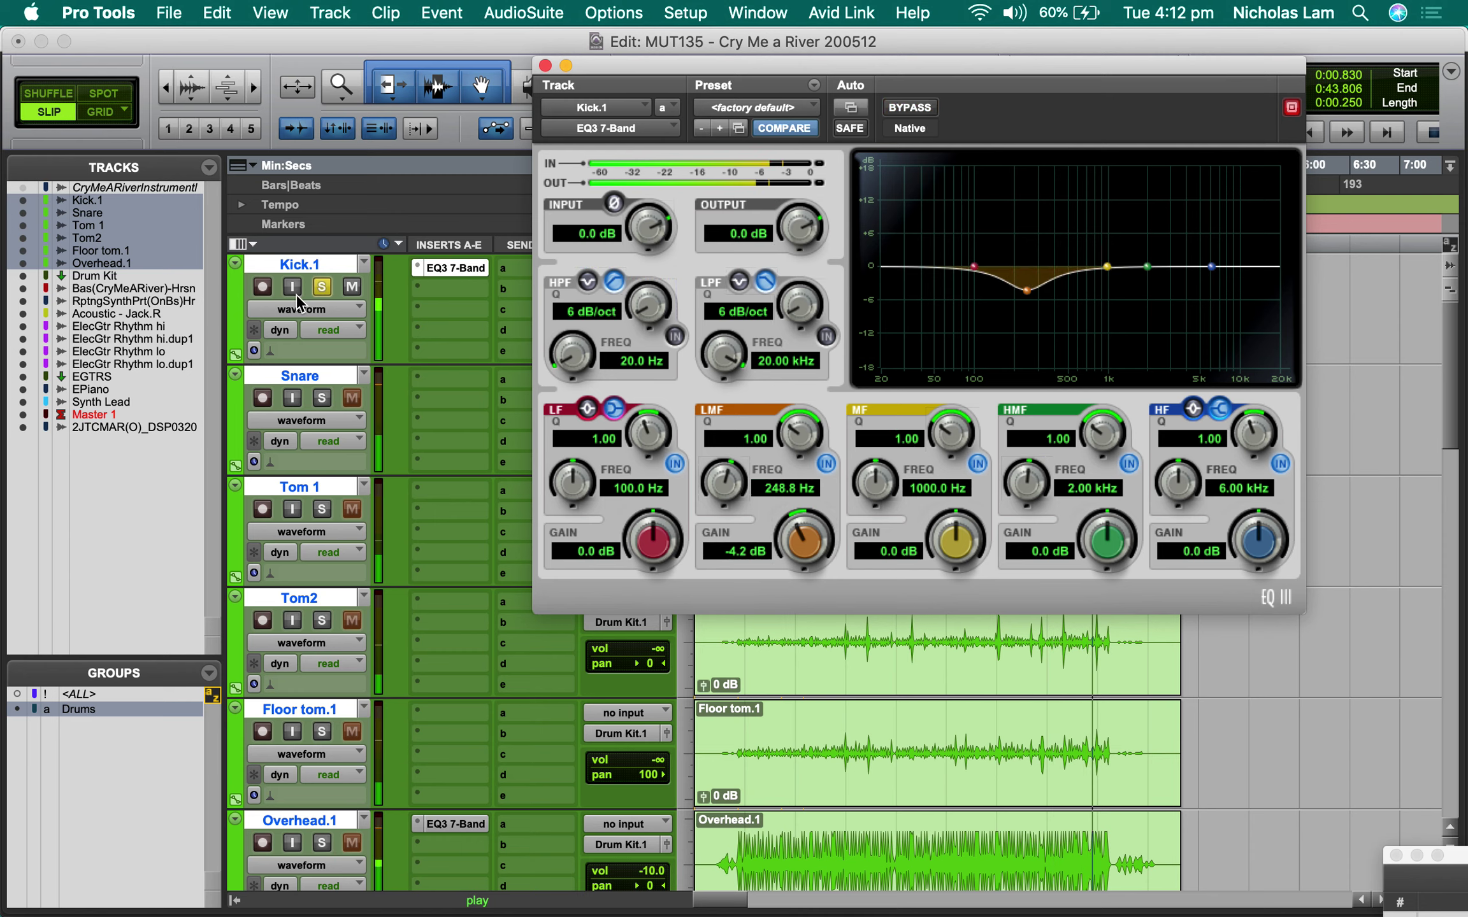
left_click(320, 286)
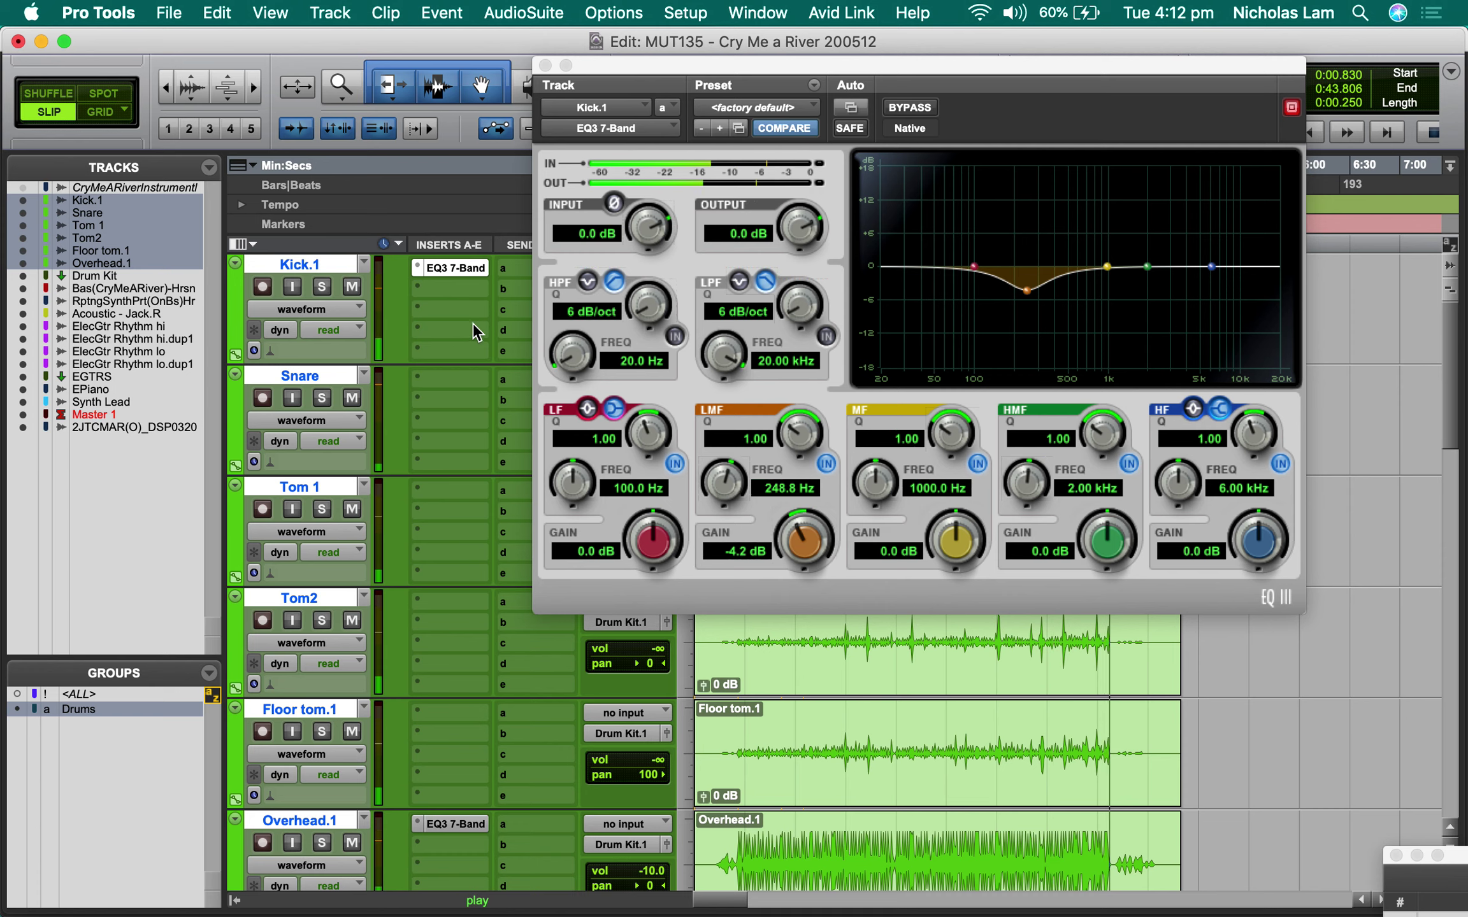
key("space")
key("space")
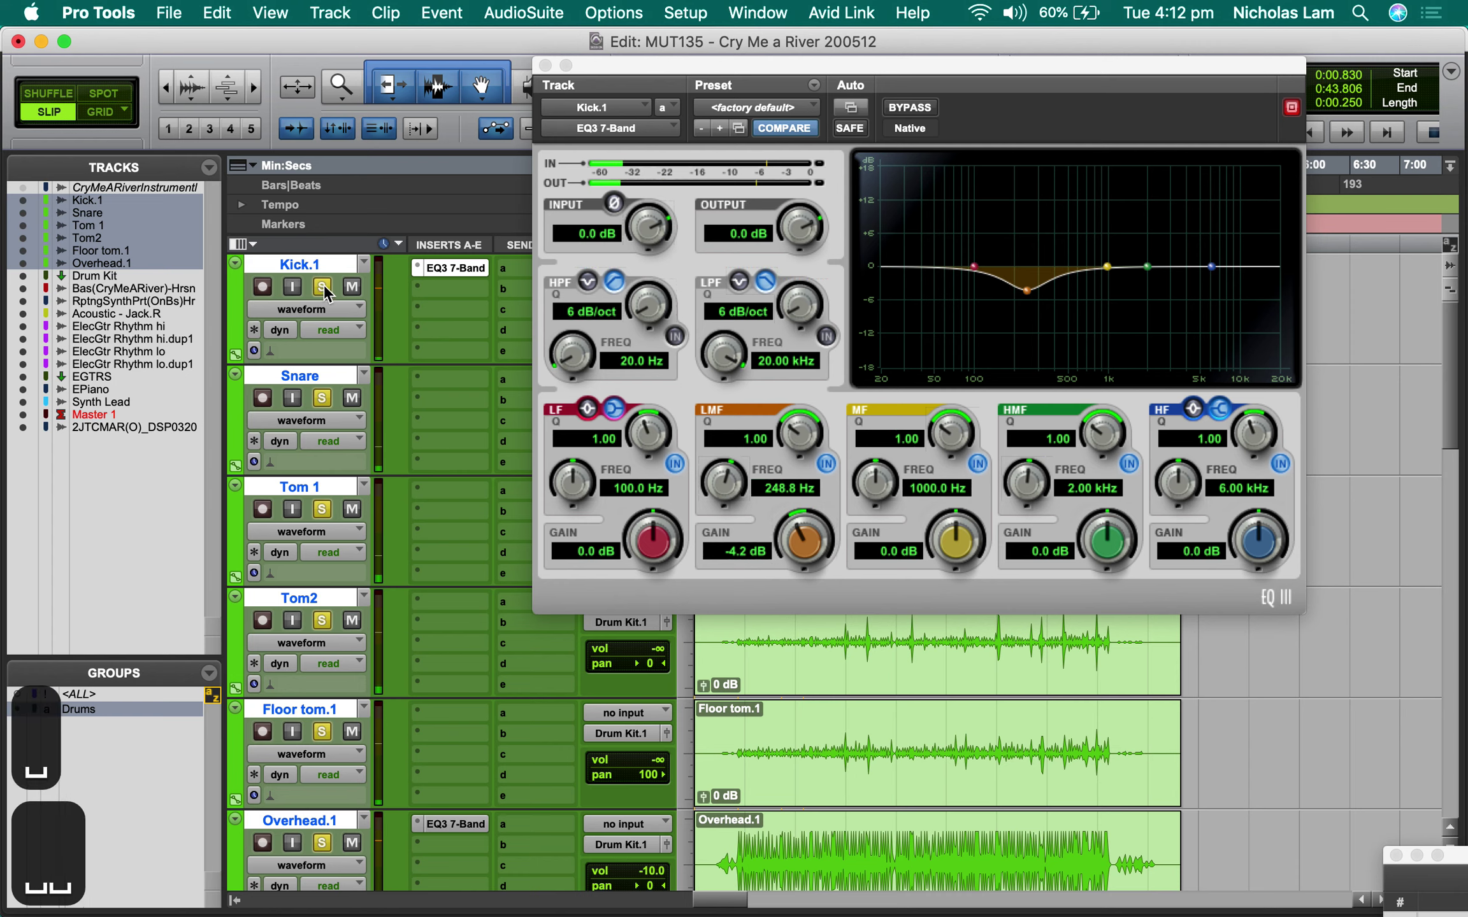
Step: Solo Kick.1 to boost its EQ's high-mid band, and refine the boost to about 4.8 dB at 4.79 kHz with the track unsoloed
left_click(321, 287)
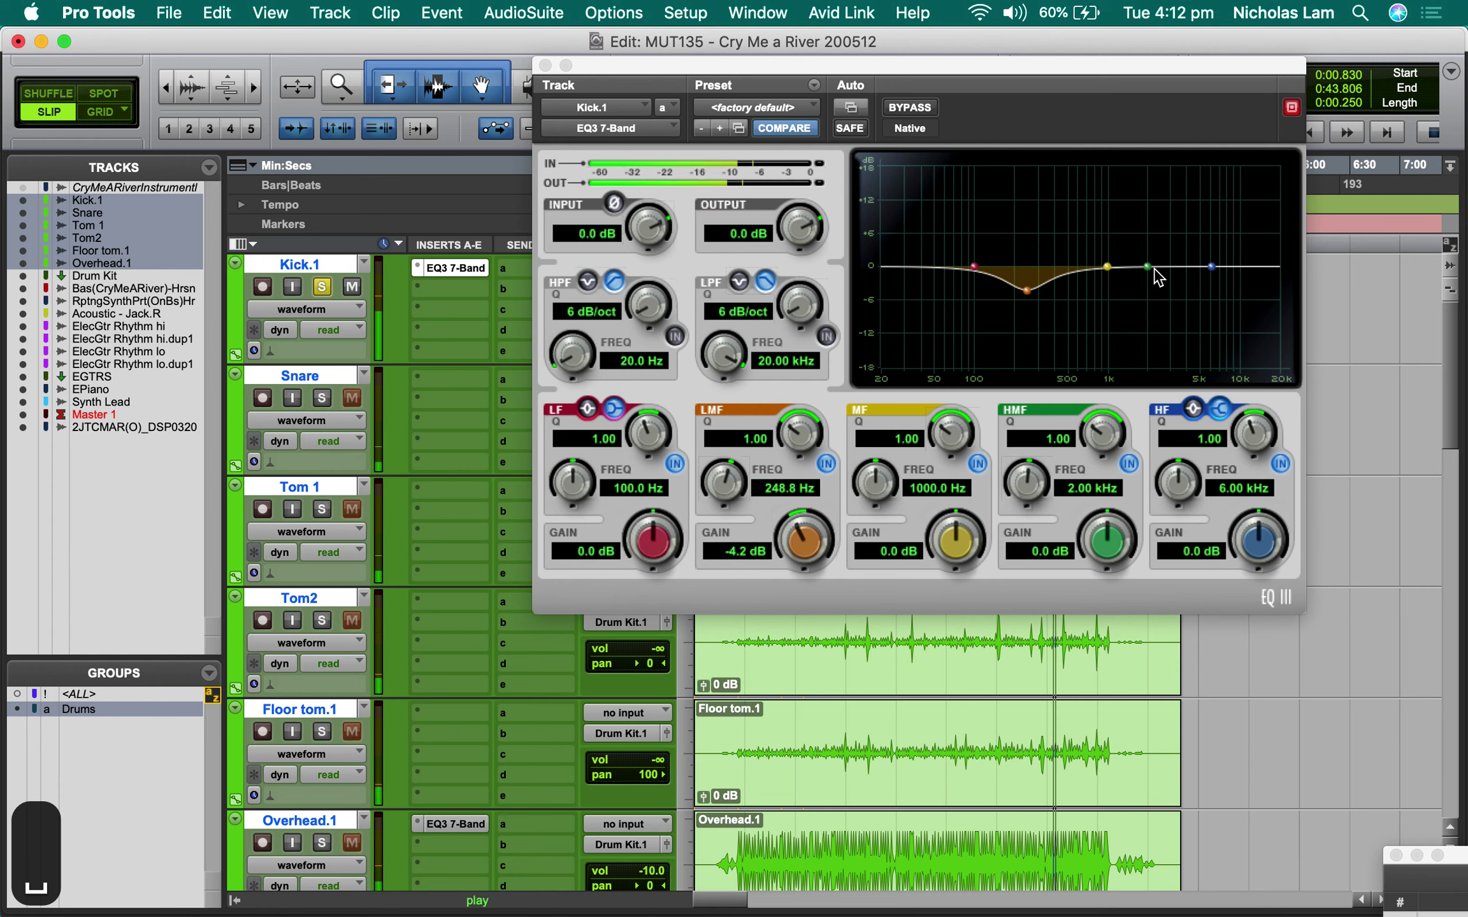
left_click_drag(1147, 266, 1195, 233)
left_click(322, 288)
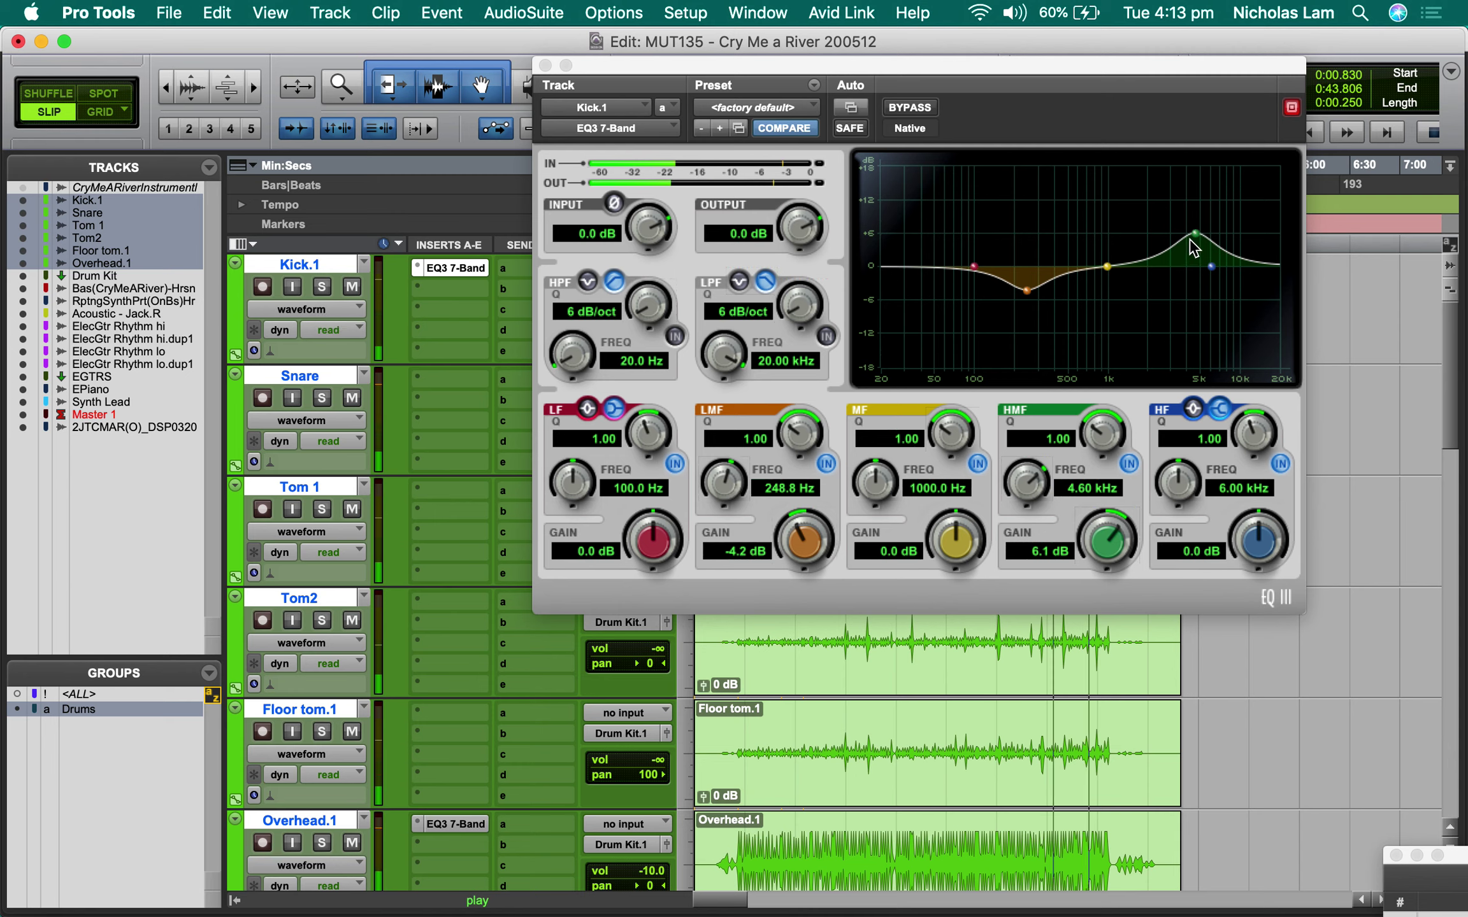
left_click_drag(1195, 234, 1197, 245)
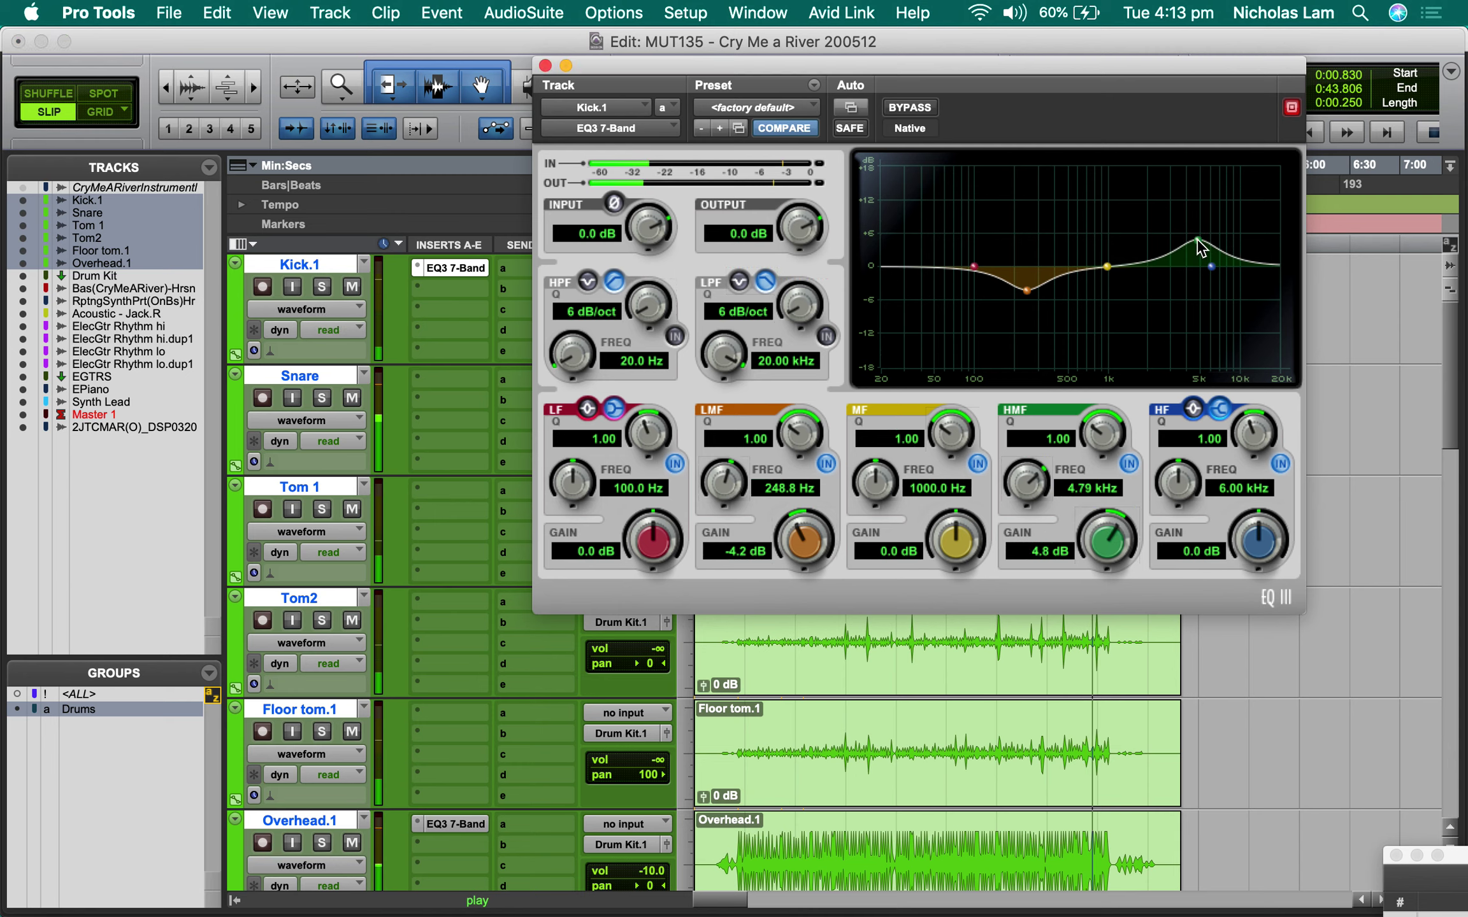
Step: Solo the Snare track and insert a mono EQ3 7-Band on it
left_click(322, 398)
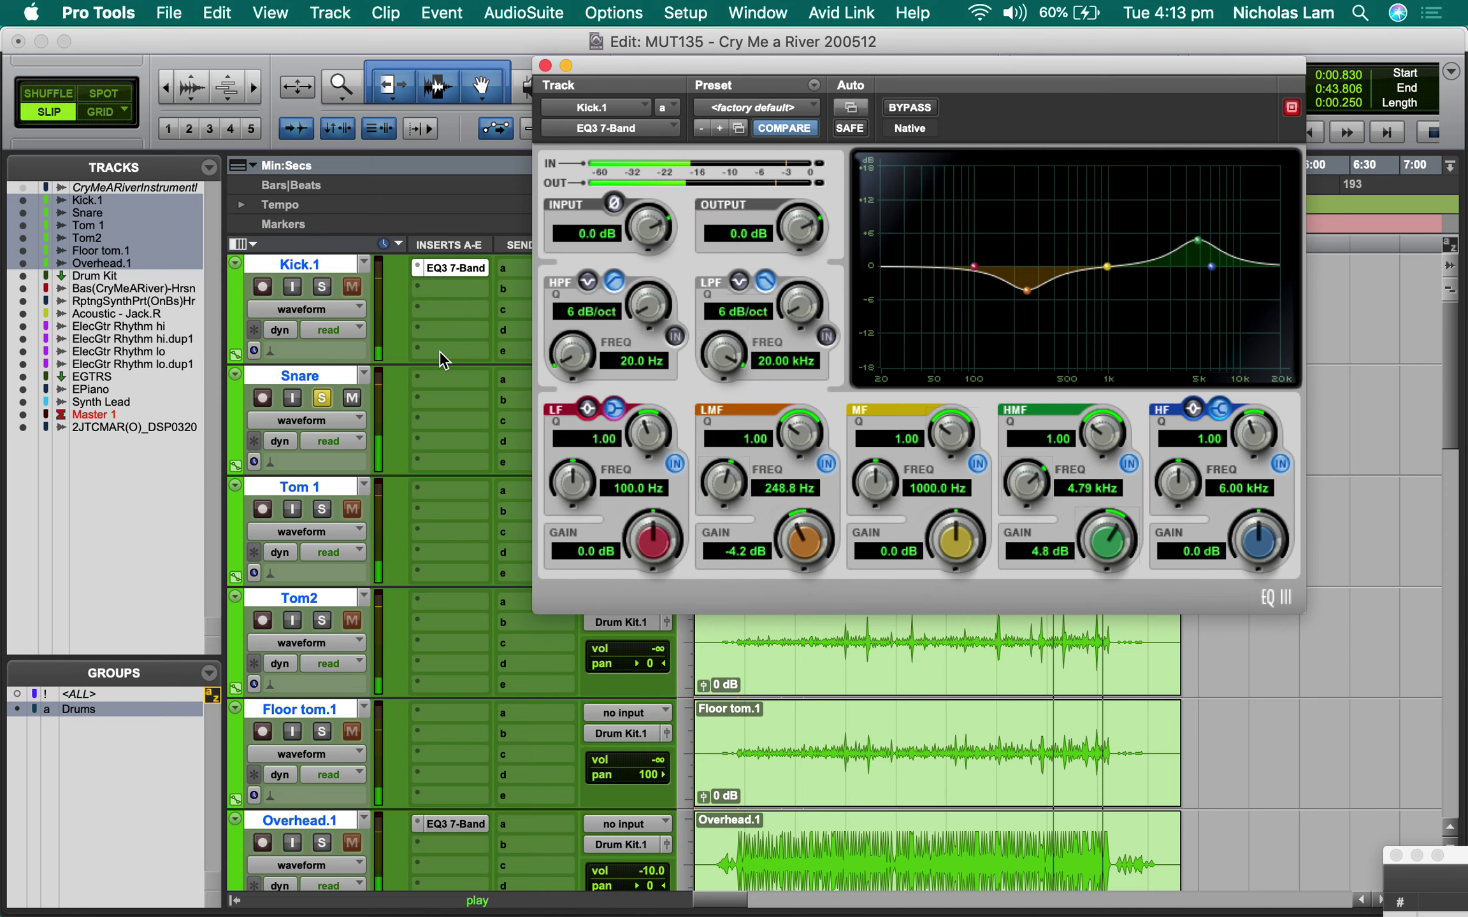
left_click(443, 372)
mouse_move(577, 379)
mouse_move(668, 384)
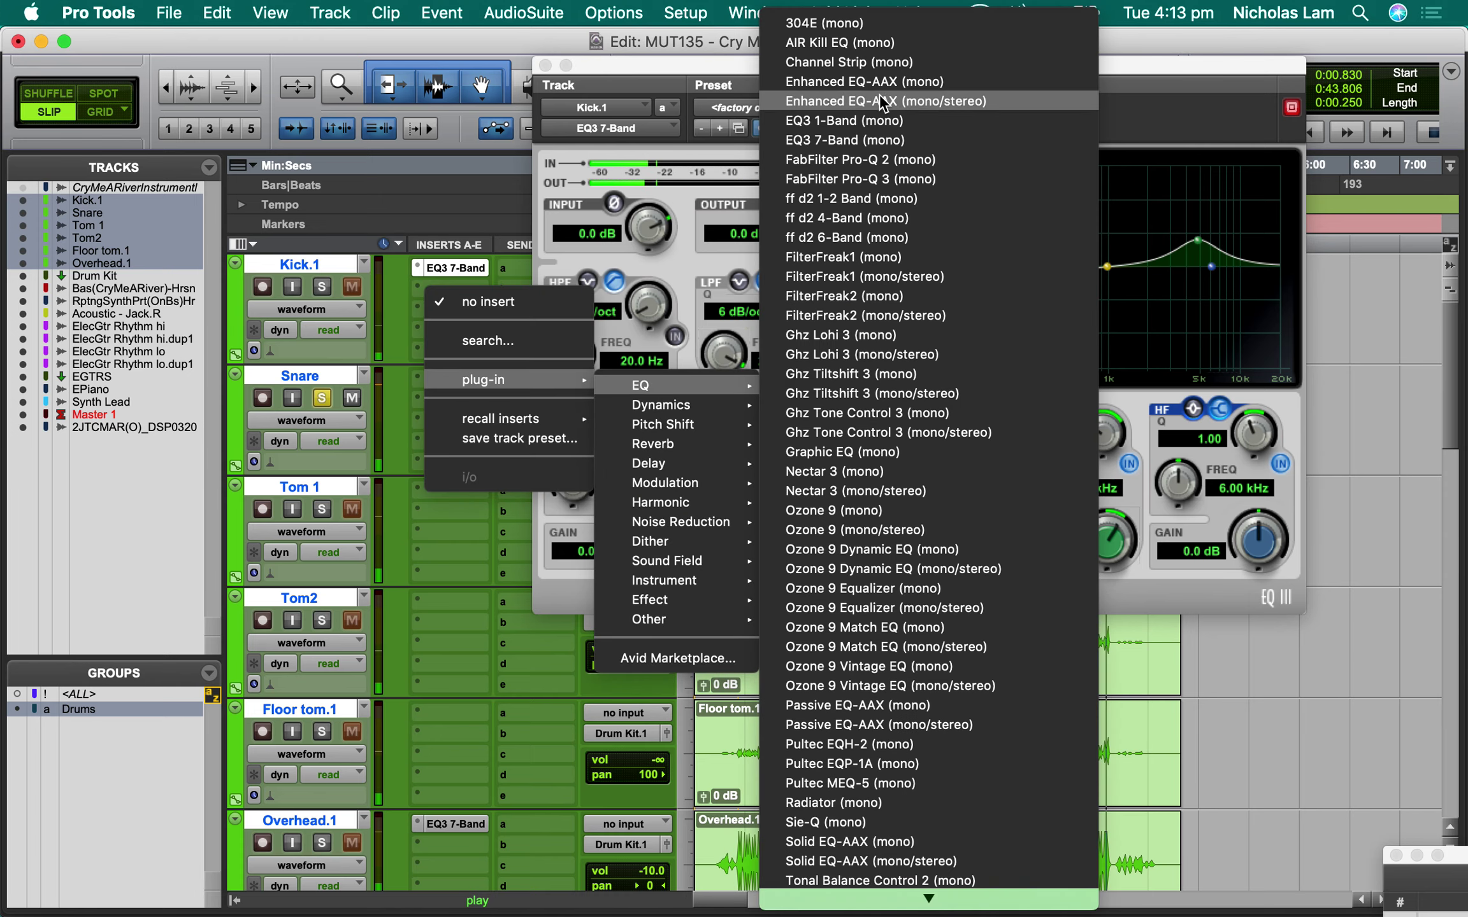
left_click(879, 139)
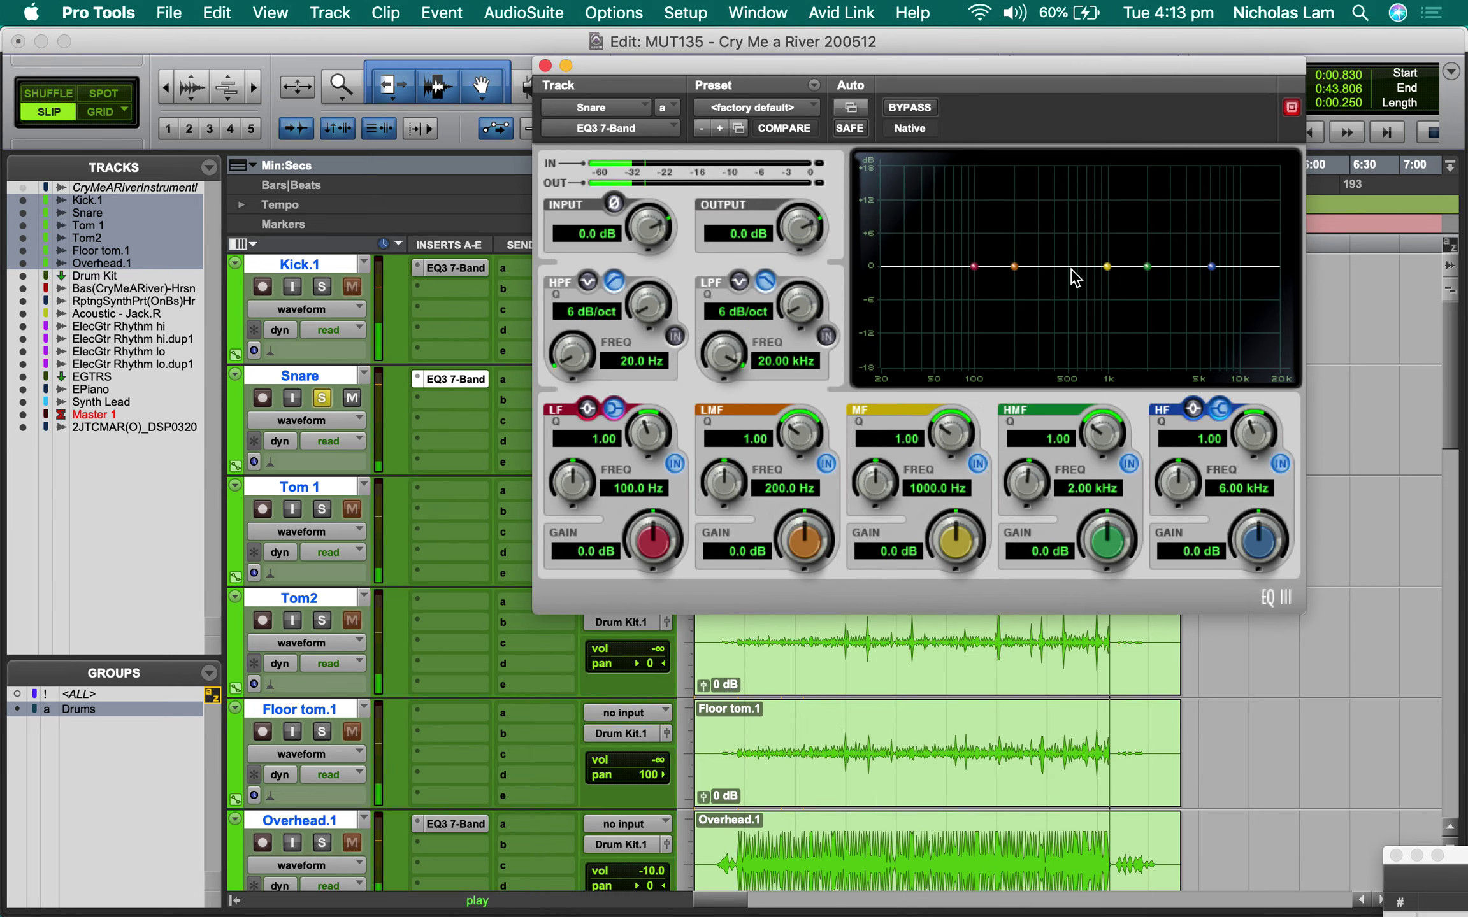
Step: Restart playback and cut the snare EQ's mid band by about 5.9 dB at 498 Hz
key("space")
key("space")
left_click_drag(1015, 266, 1067, 301)
left_click(1071, 220, "alt")
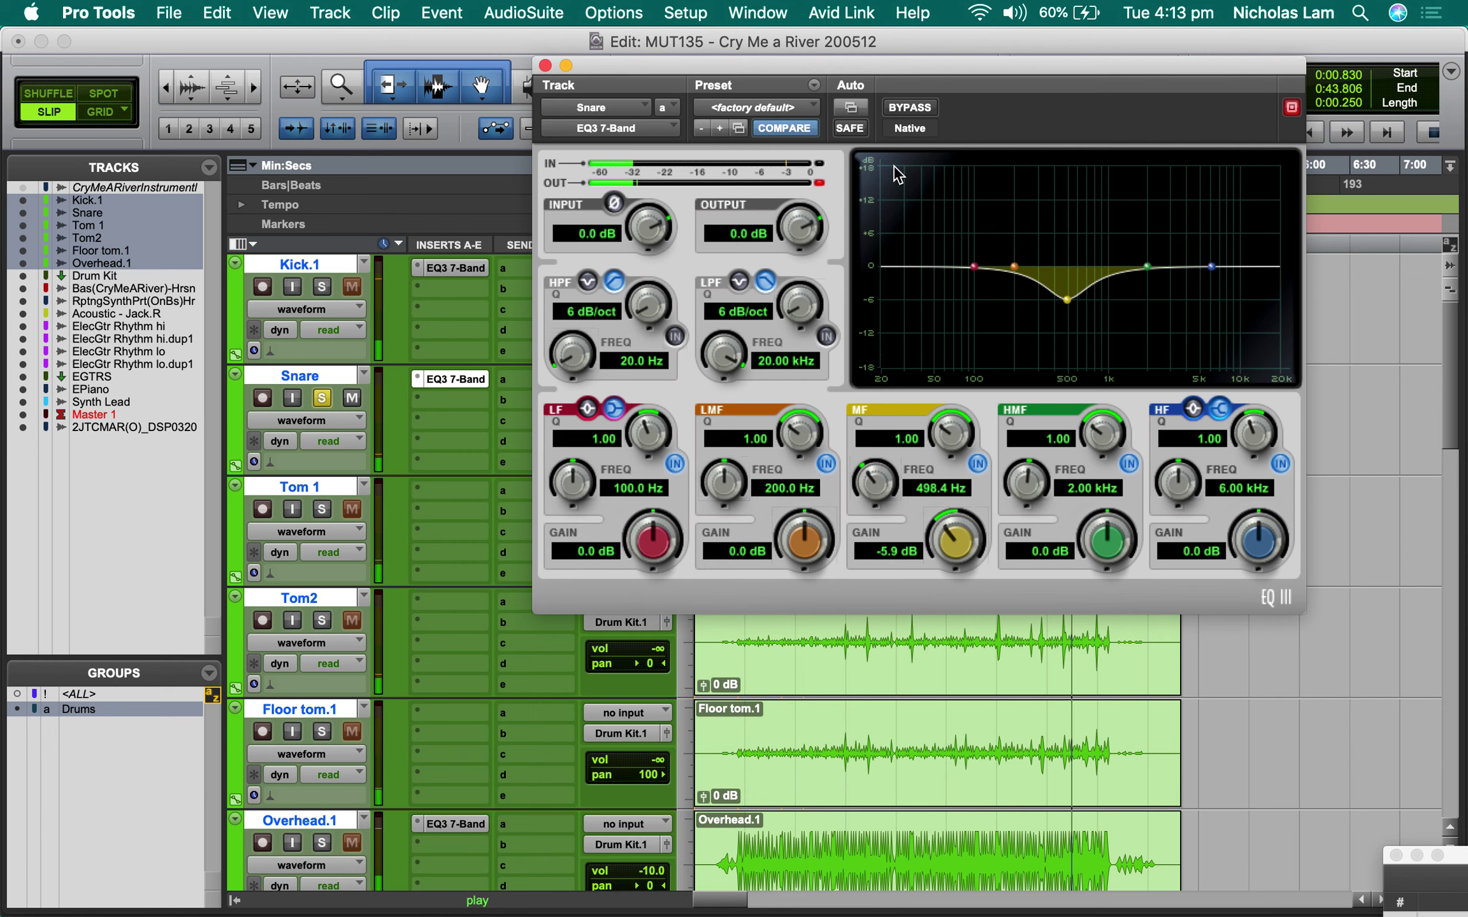
Step: Compare the snare EQ with bypass on and off, and unsolo the Snare track
left_click(909, 105)
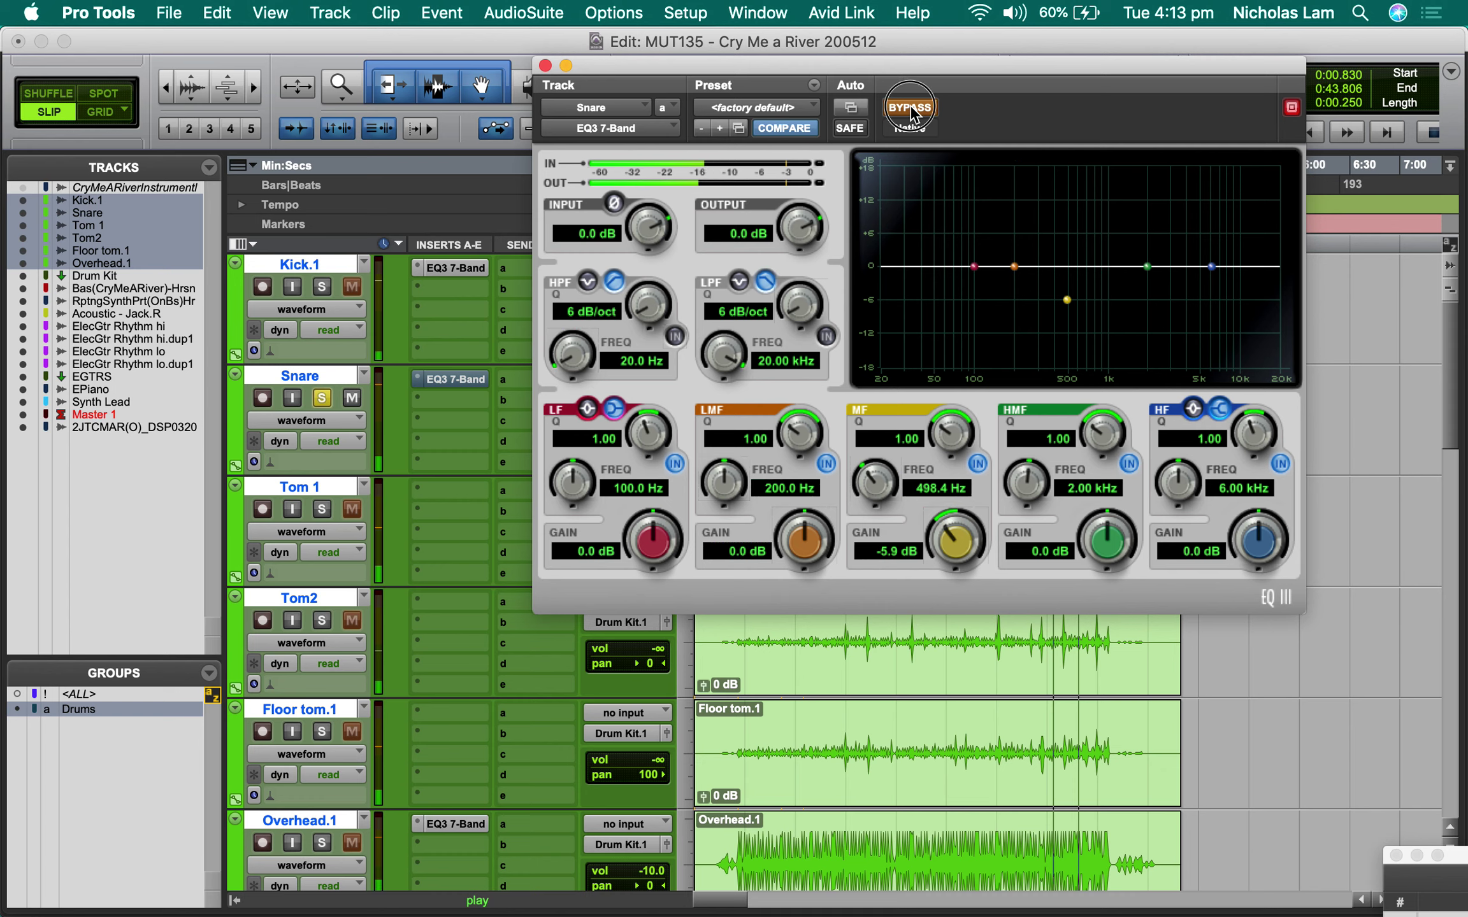
left_click(909, 108)
left_click(326, 401)
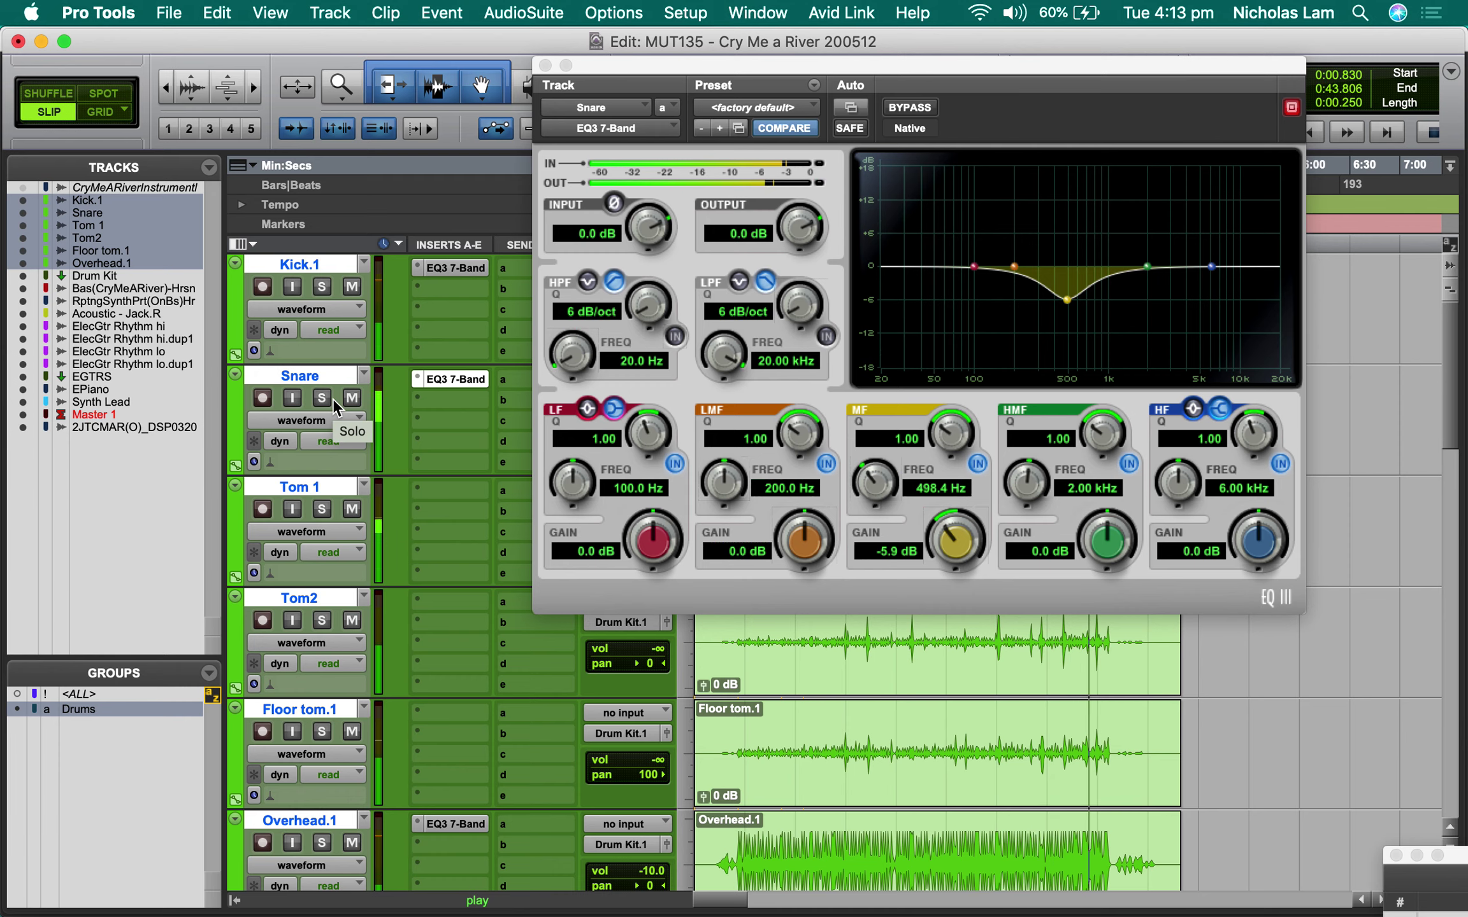
Step: Solo Overhead.1 and cut its EQ's mid band by about 5.9 dB at 886 Hz, and replay the section with the track unsoloed
scroll(351, 634, "down", 5)
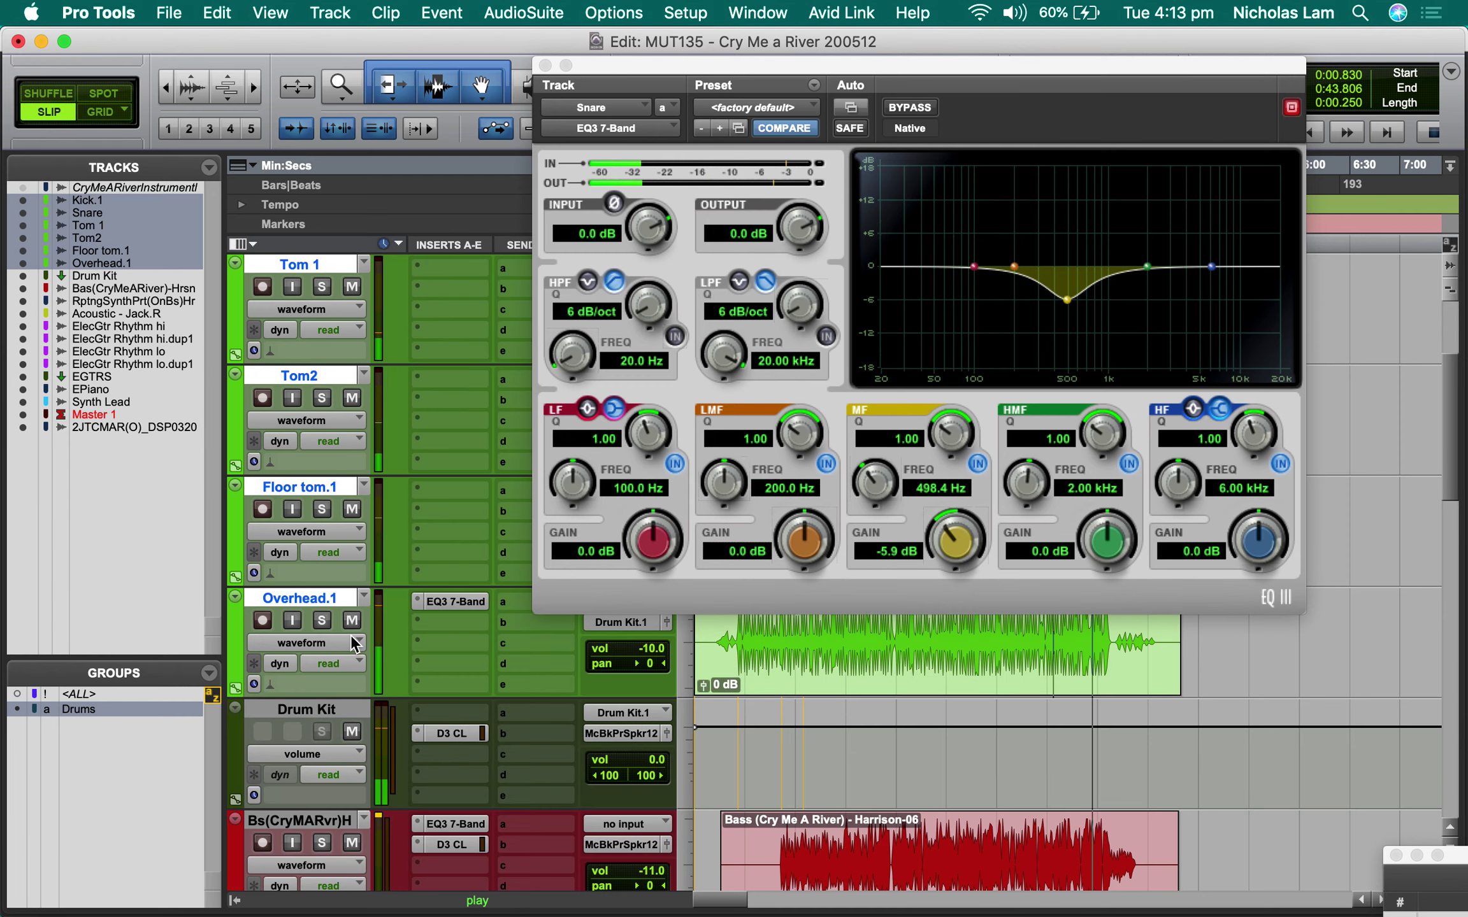
left_click(321, 509)
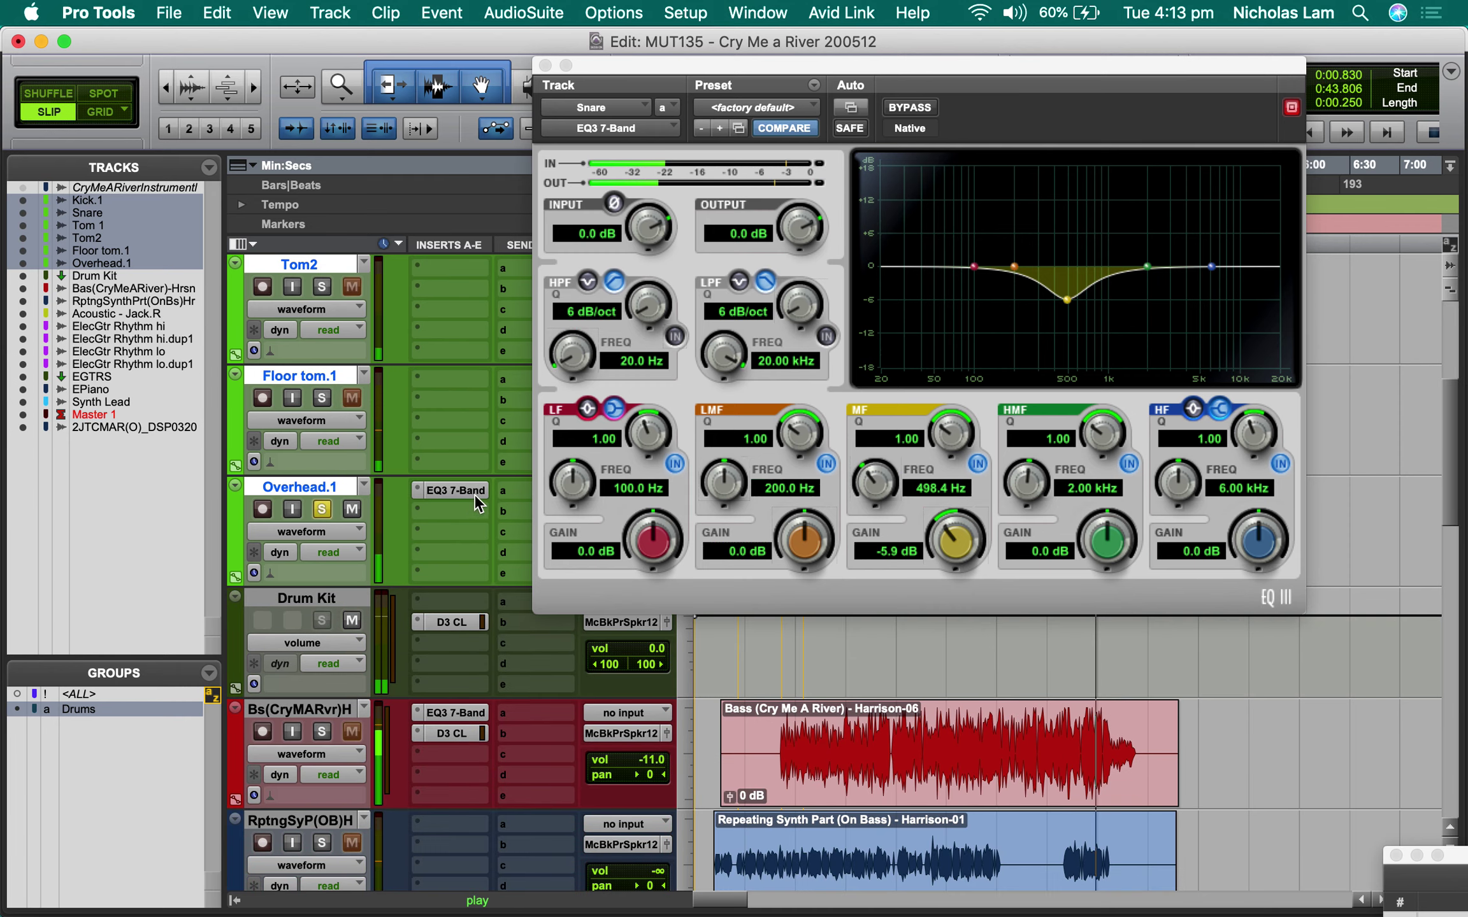
left_click(473, 494)
left_click_drag(1109, 266, 1102, 306)
left_click(323, 509)
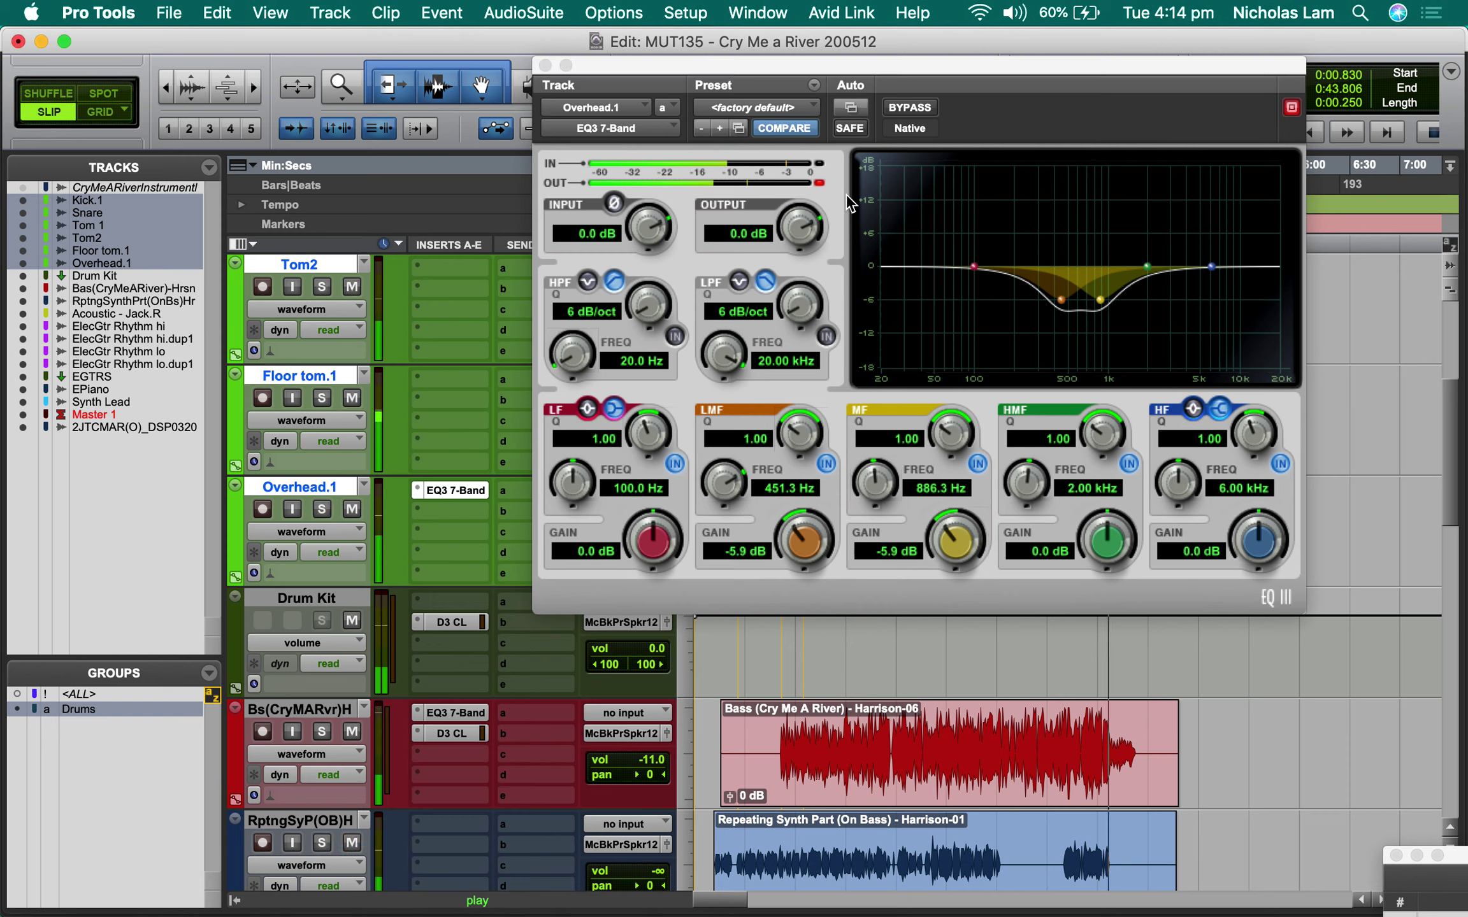
left_click(822, 181)
key("space")
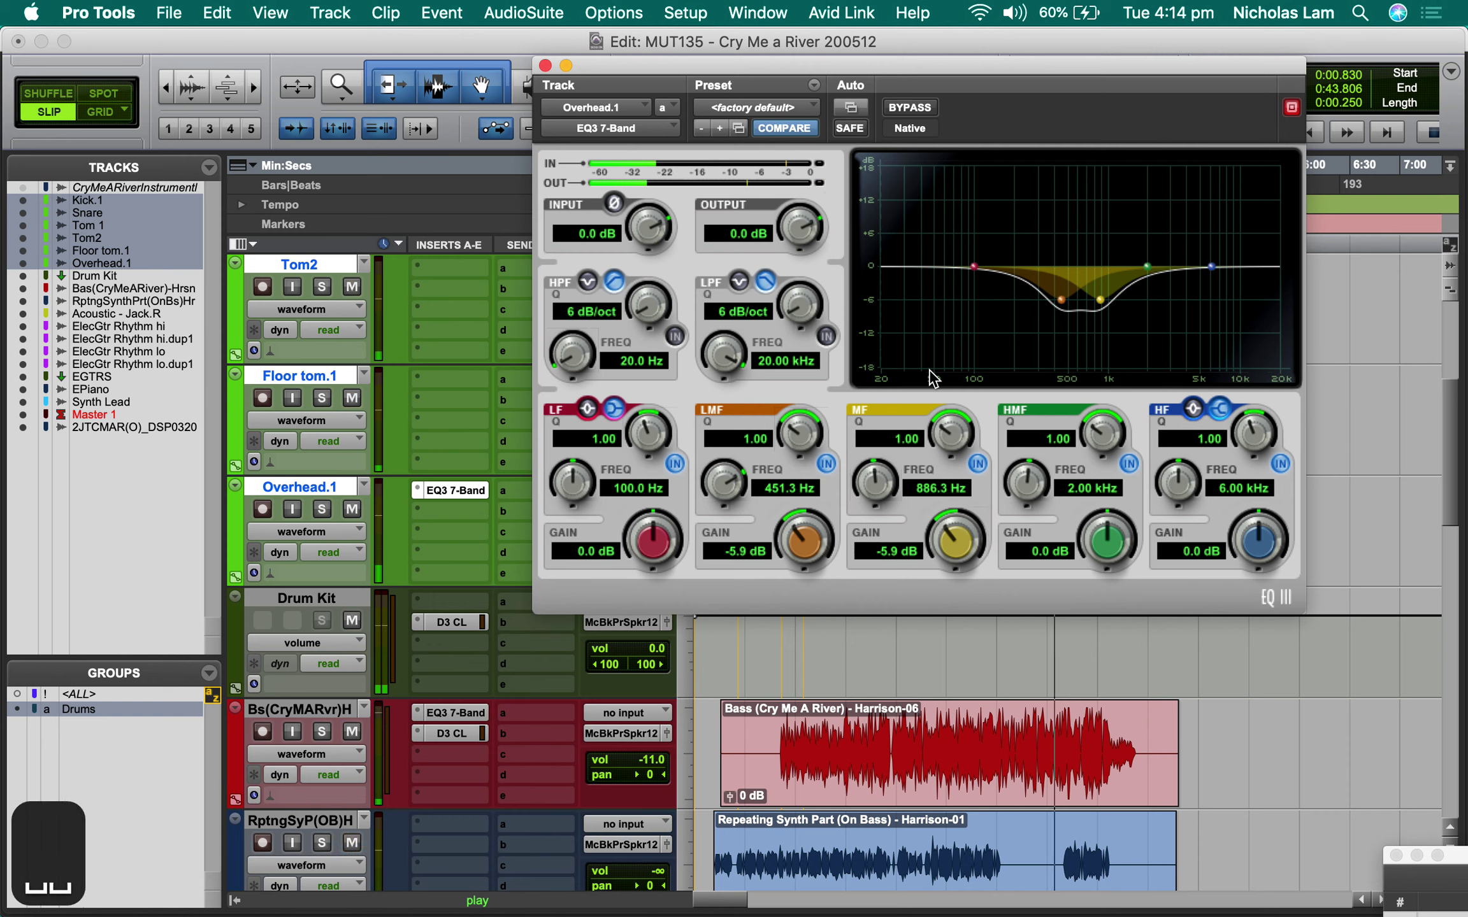
Step: Try a high-mid boost of about 3.4 dB at 2.12 kHz on the overhead EQ, compare it with the band off, and reset its gain
mouse_move(1148, 266)
left_mouse_down()
mouse_move(1145, 182)
mouse_move(1143, 205)
mouse_move(1146, 185)
mouse_move(1186, 211)
mouse_move(1217, 202)
mouse_move(1155, 215)
mouse_move(1152, 261)
left_mouse_up()
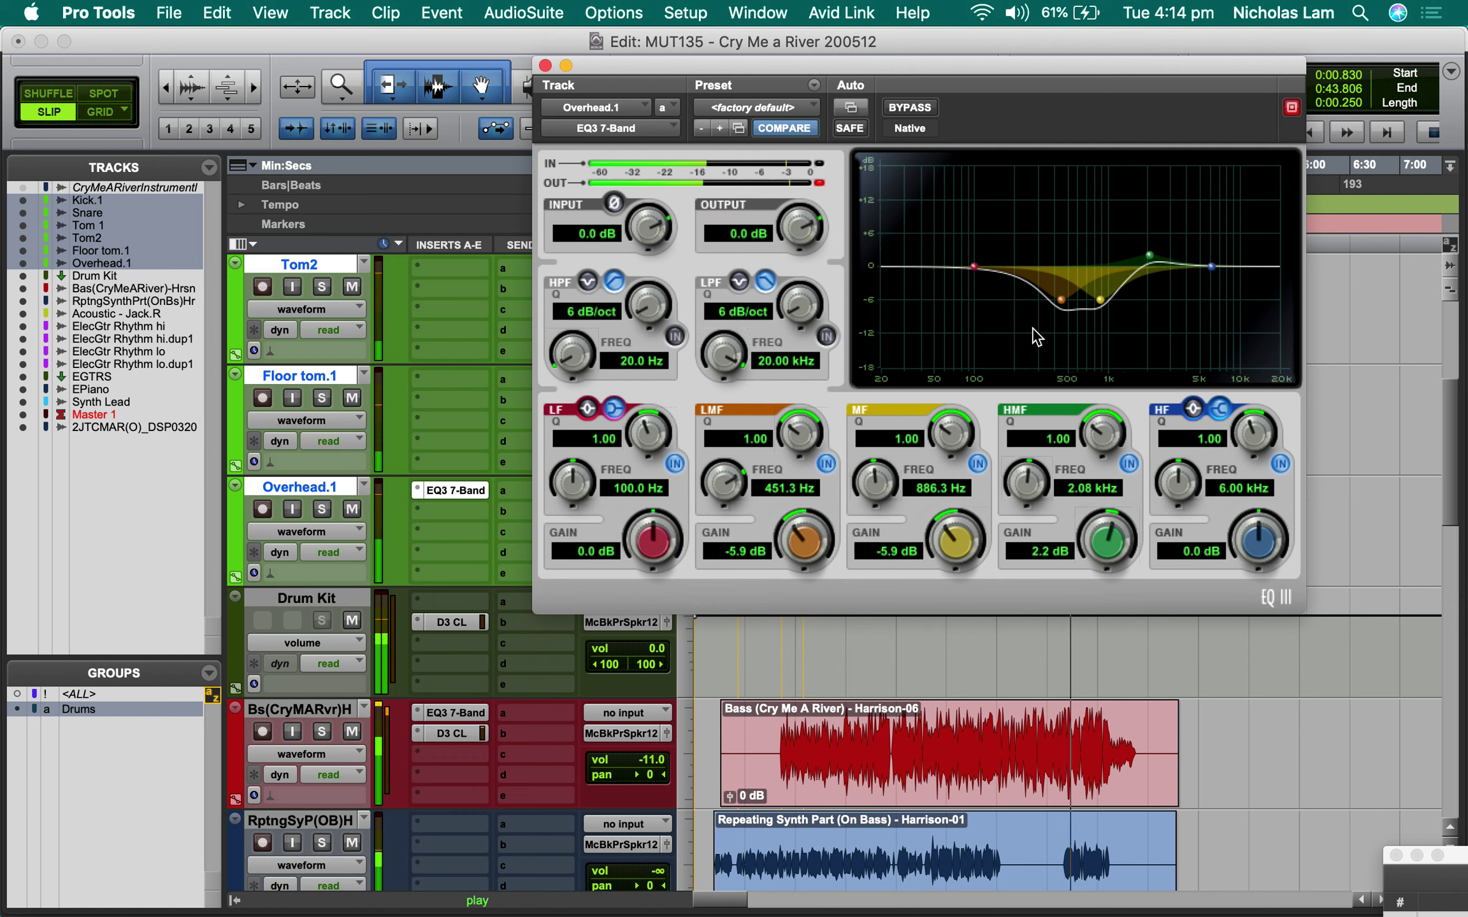
mouse_move(1149, 256)
left_mouse_down()
mouse_move(1153, 203)
mouse_move(1232, 205)
mouse_move(1230, 292)
mouse_move(1145, 286)
left_mouse_up()
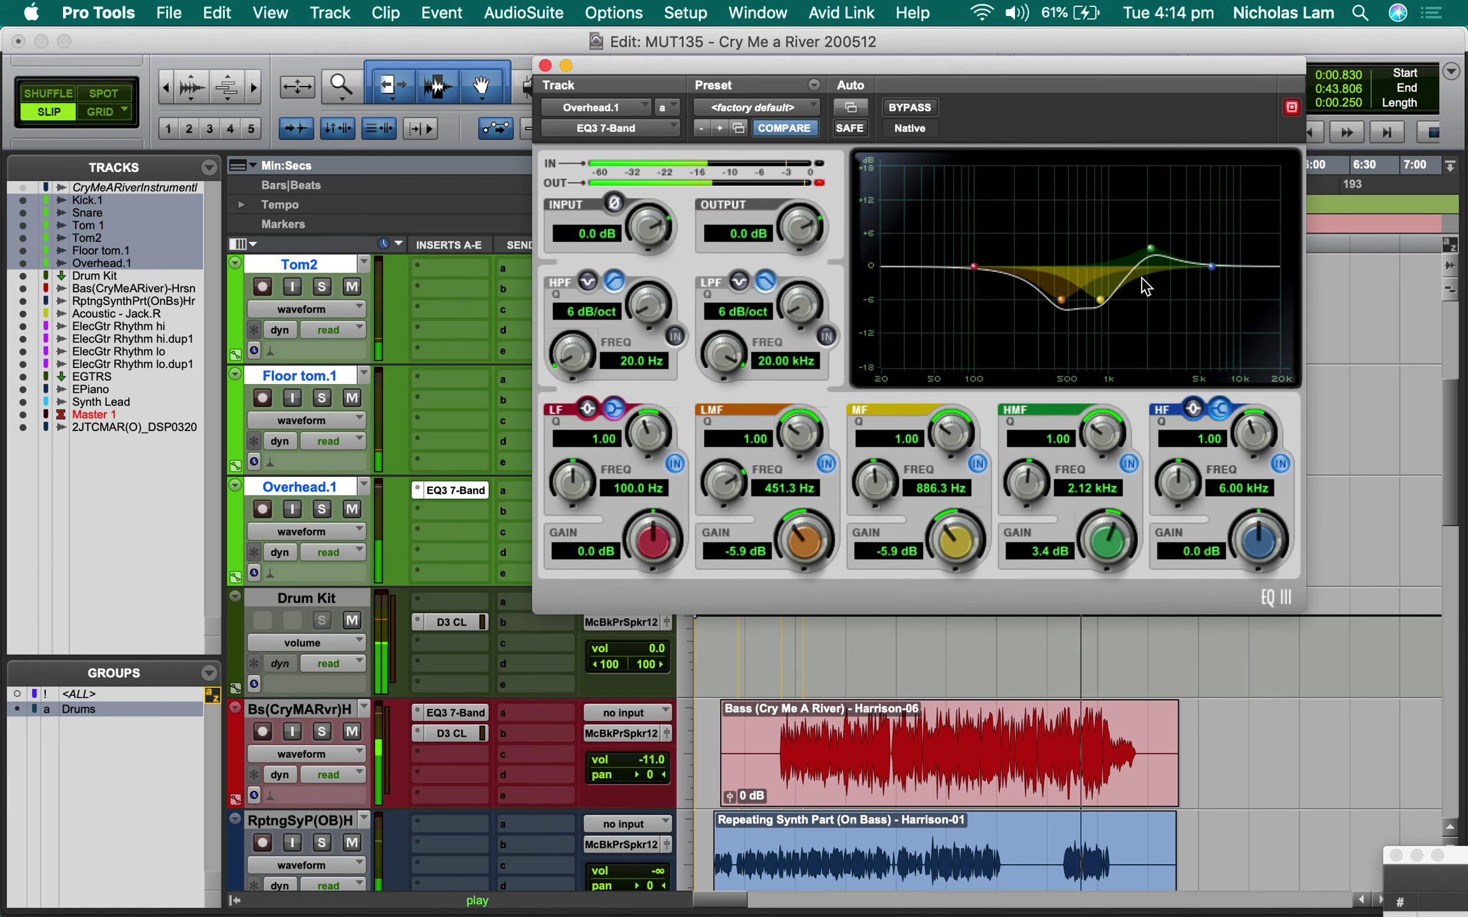
left_click(1129, 463)
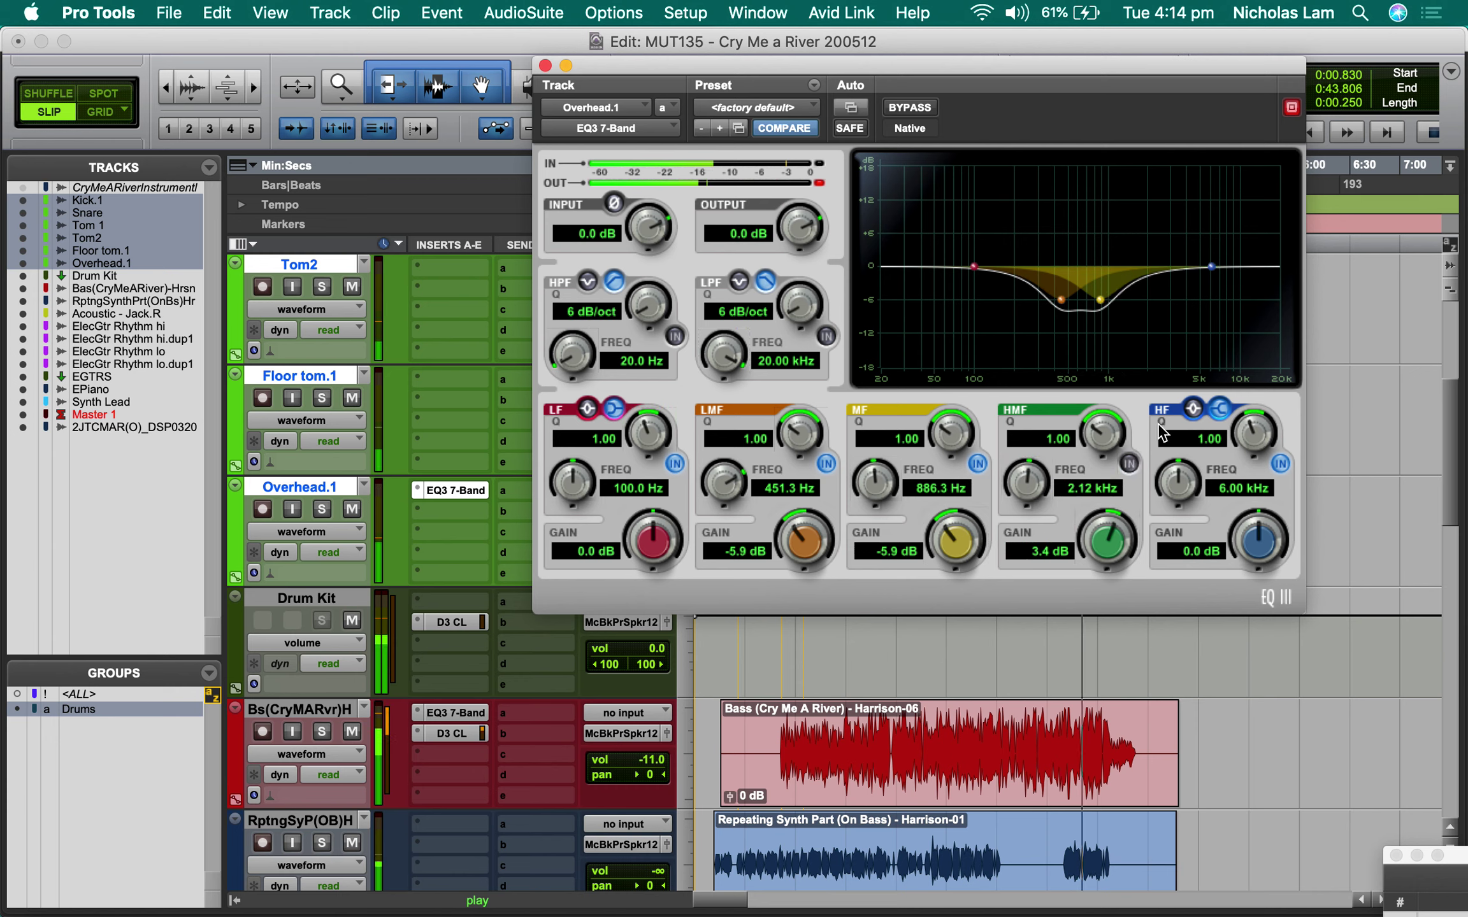
left_click(1128, 463)
left_click(1099, 540, "alt")
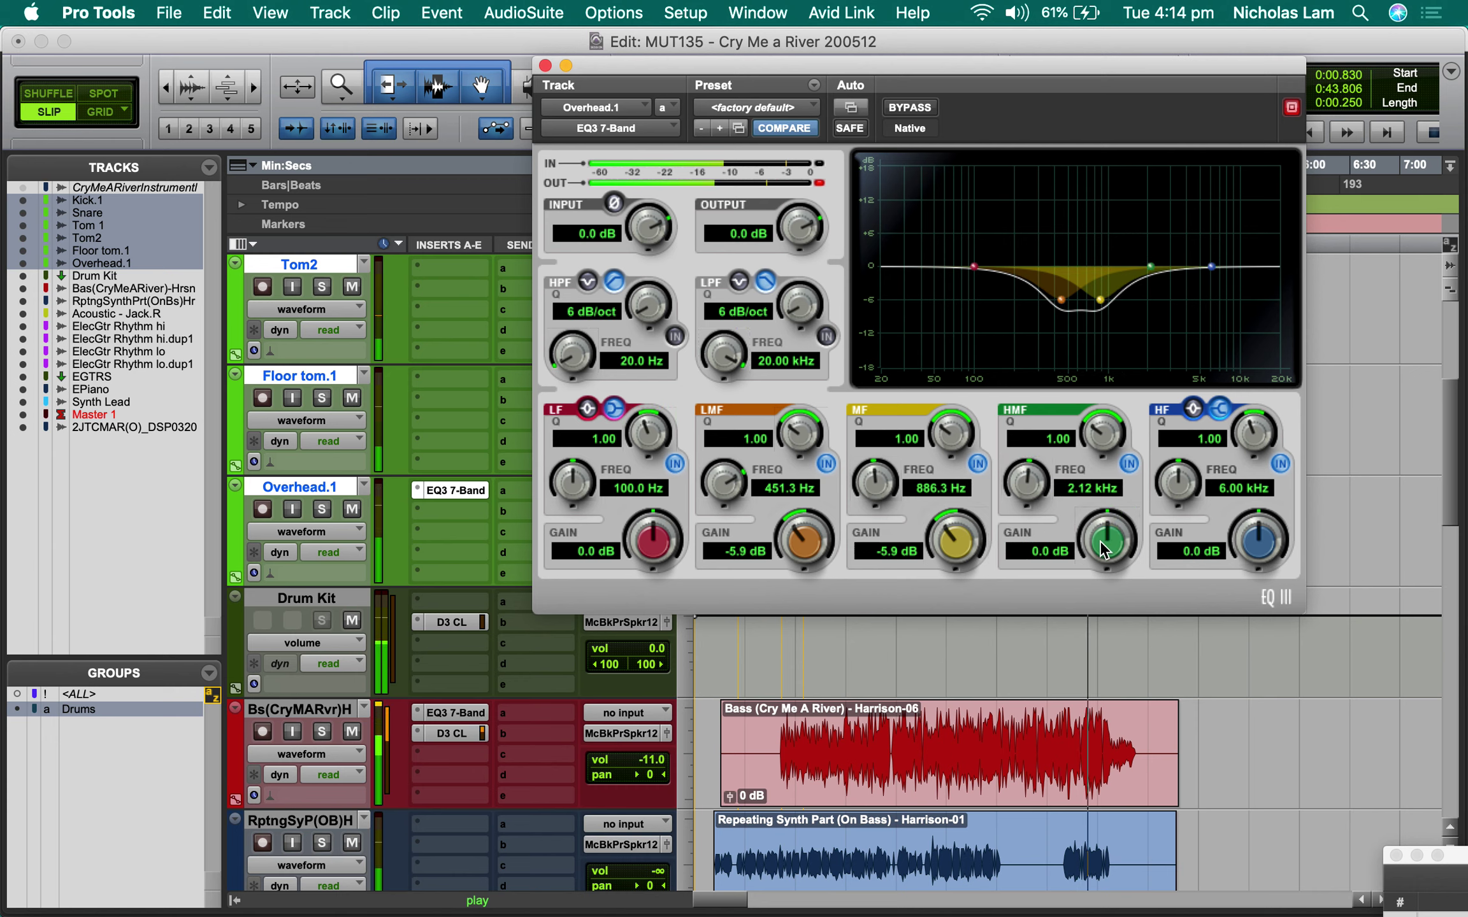
Step: Try a 6 dB/oct low-pass filter at about 10.8 kHz on the overhead EQ, and switch it off with its frequency reset
left_click(823, 336)
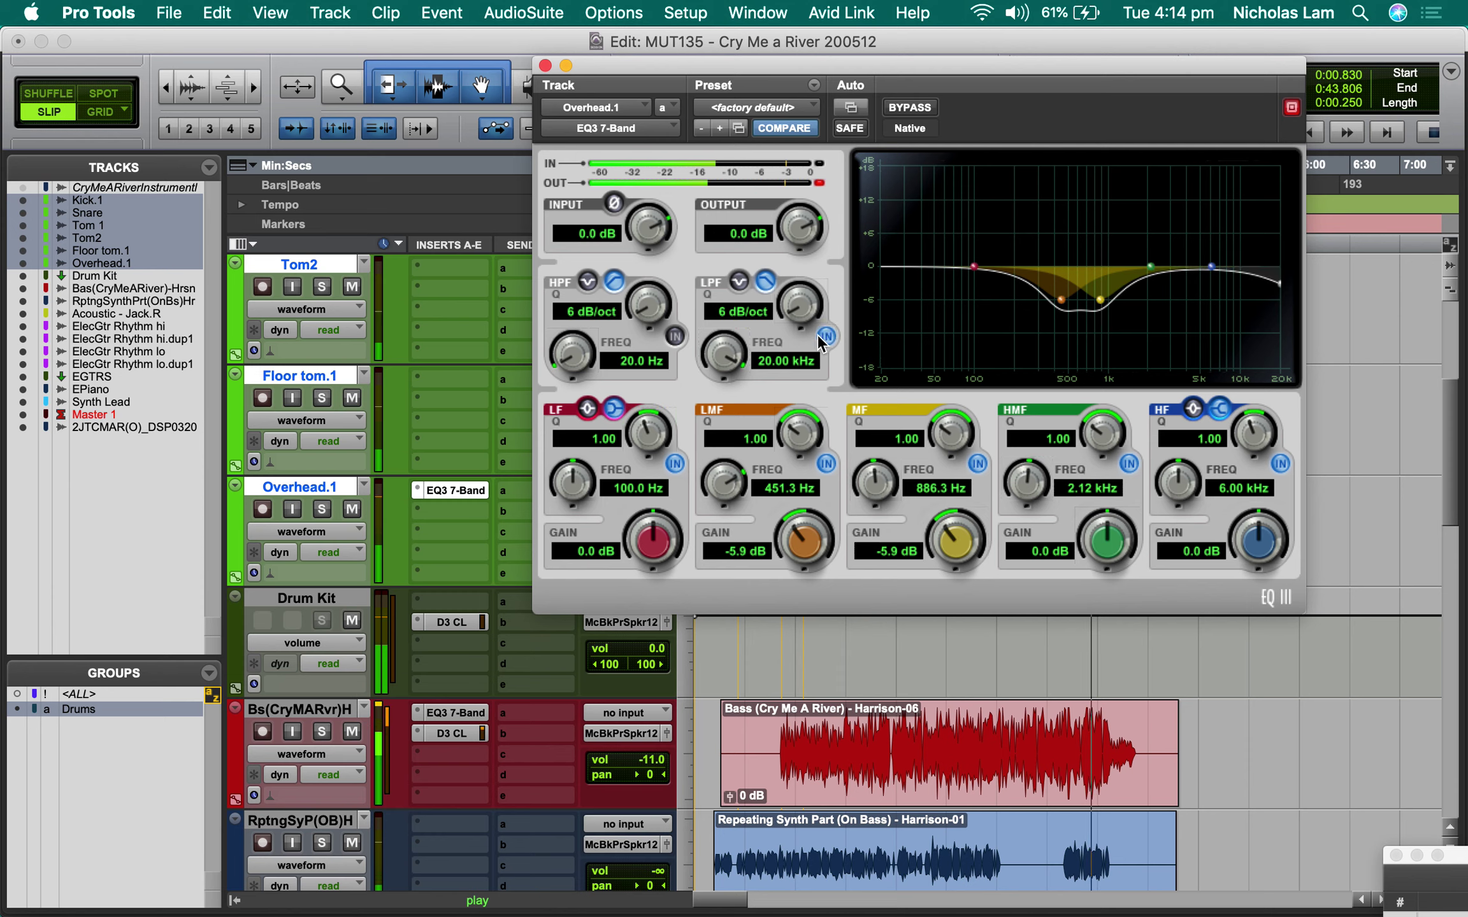
left_click_drag(716, 368, 714, 377)
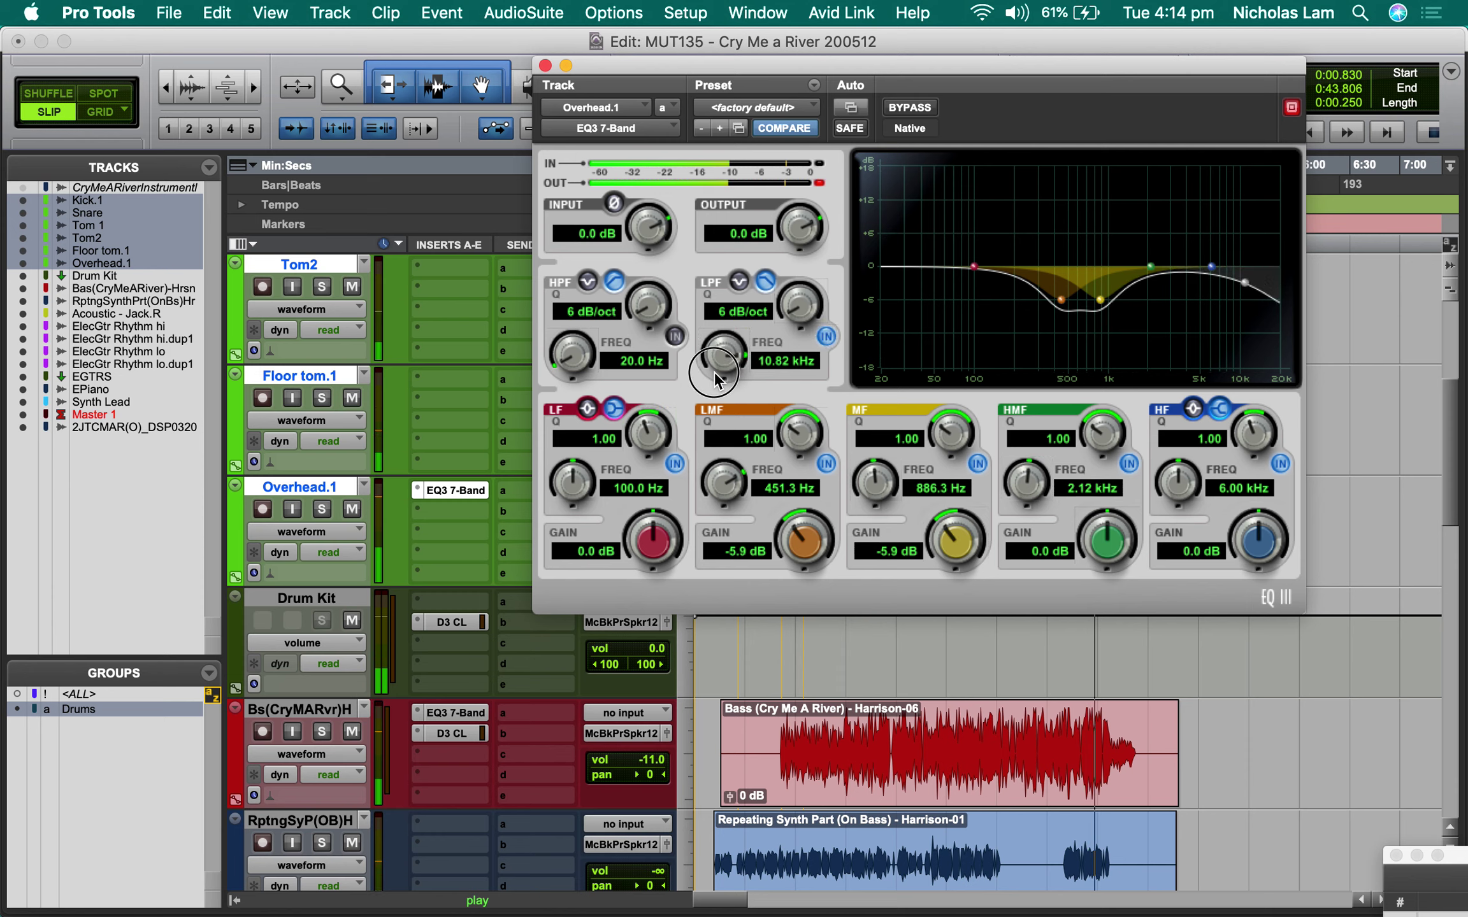
left_click(823, 337)
left_click(733, 360, "alt")
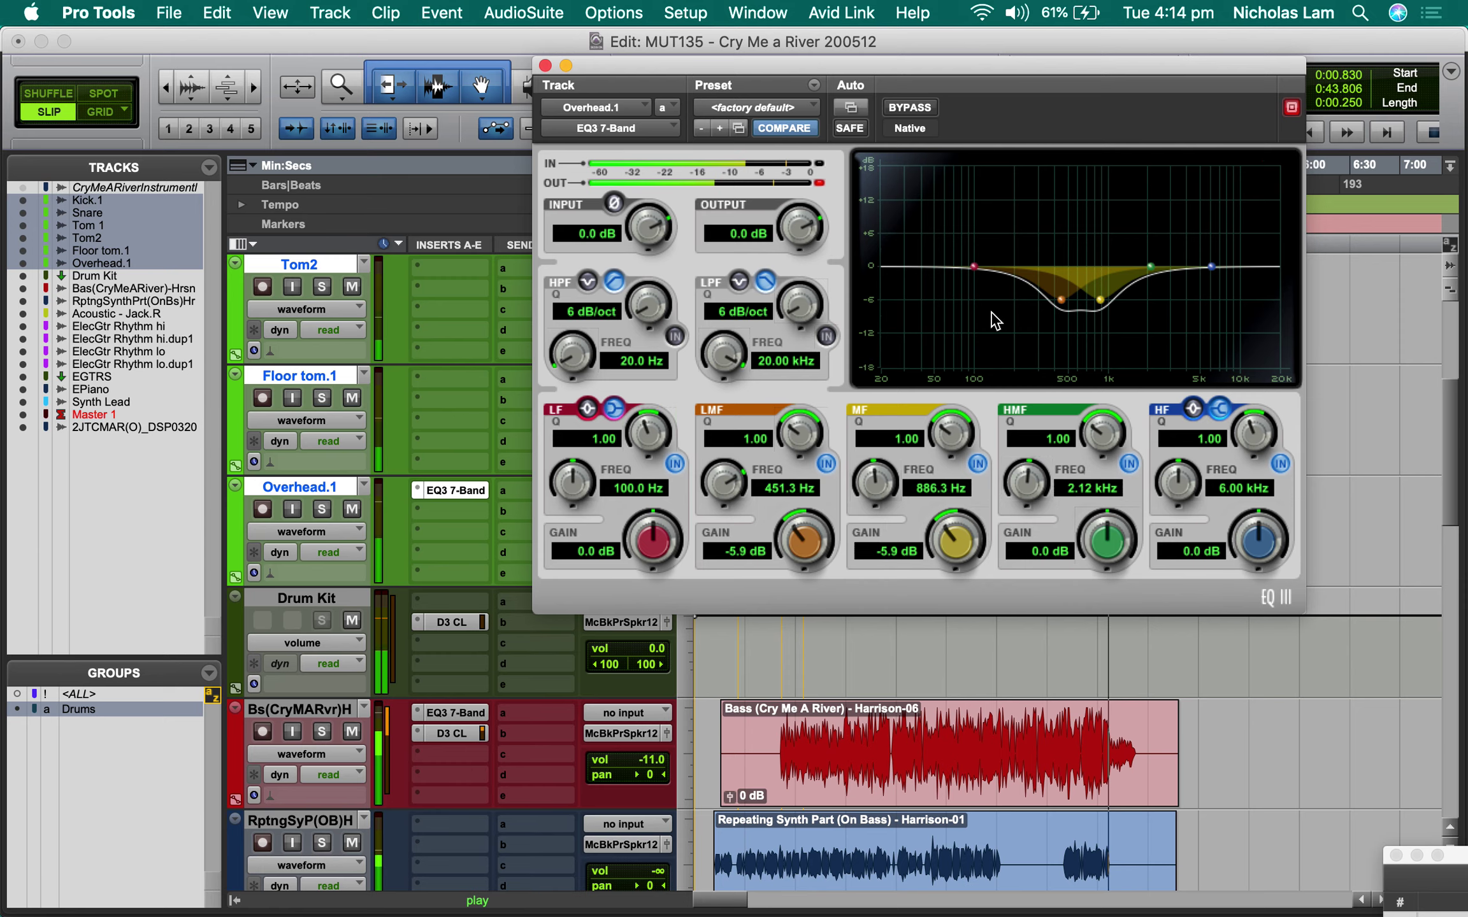
Step: With the overhead EQ closed, play the mix from about 1:58.8 and raise the Synth Lead track's volume to about -13.7 dB
left_click(544, 66)
key("space")
scroll(910, 592, "down", 5)
scroll(910, 593, "down", 2)
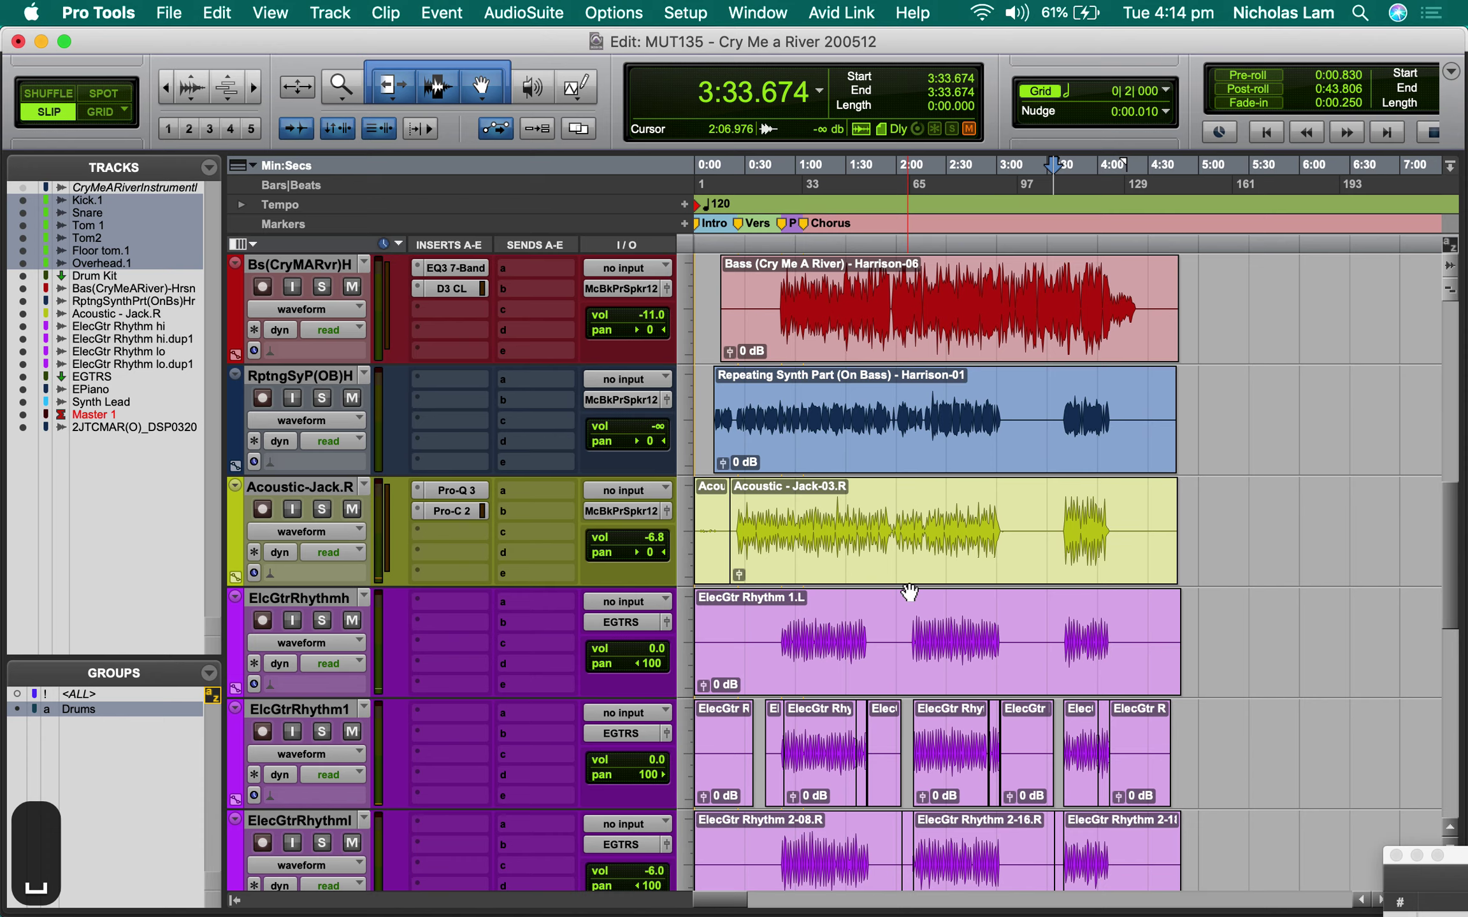
scroll(910, 593, "down", 10)
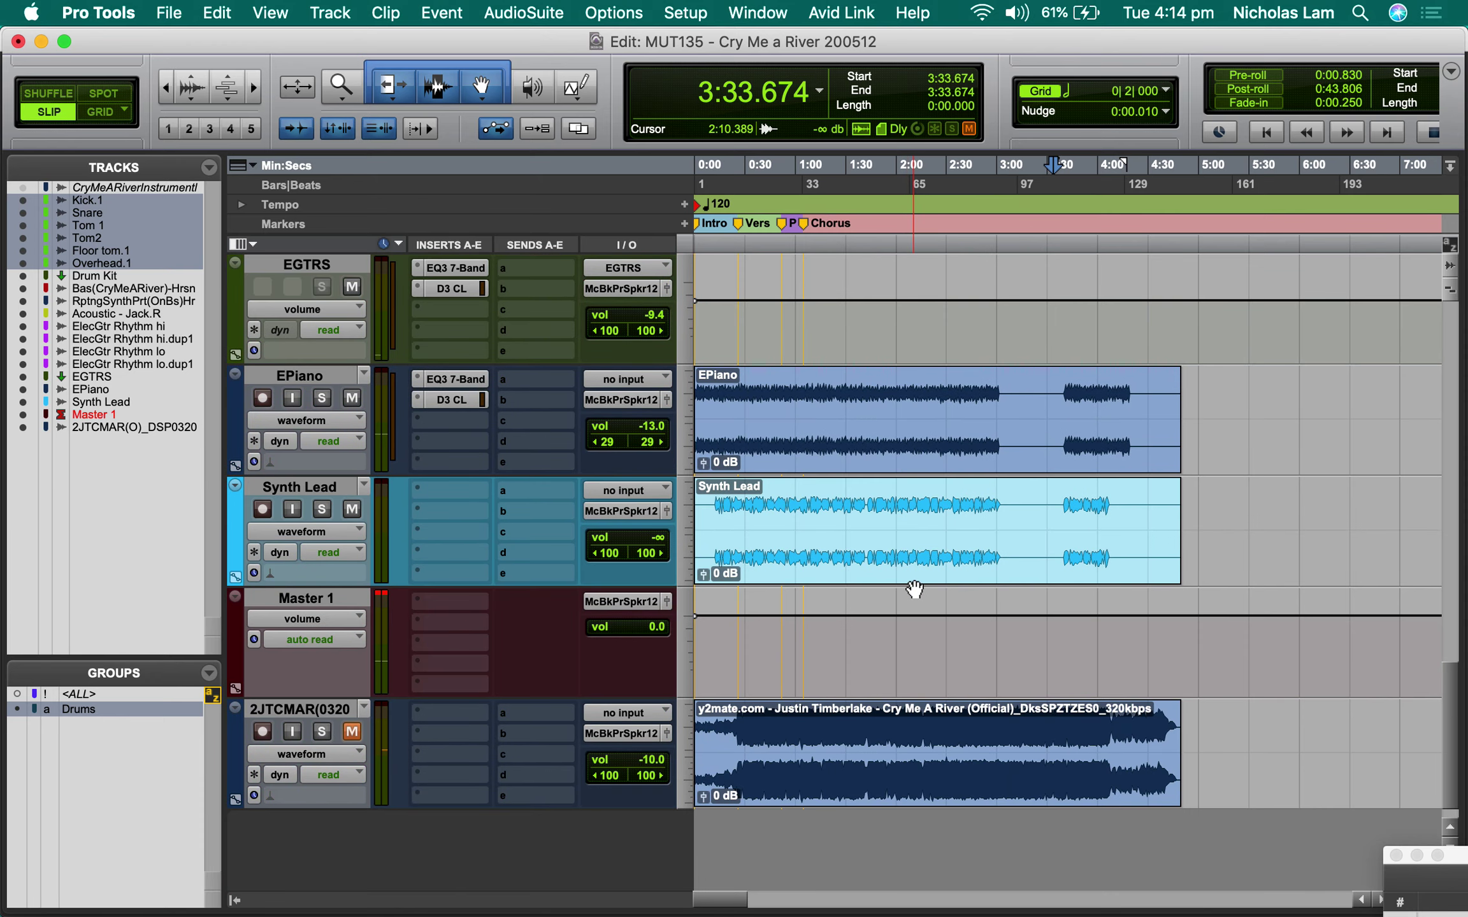
left_click(894, 509)
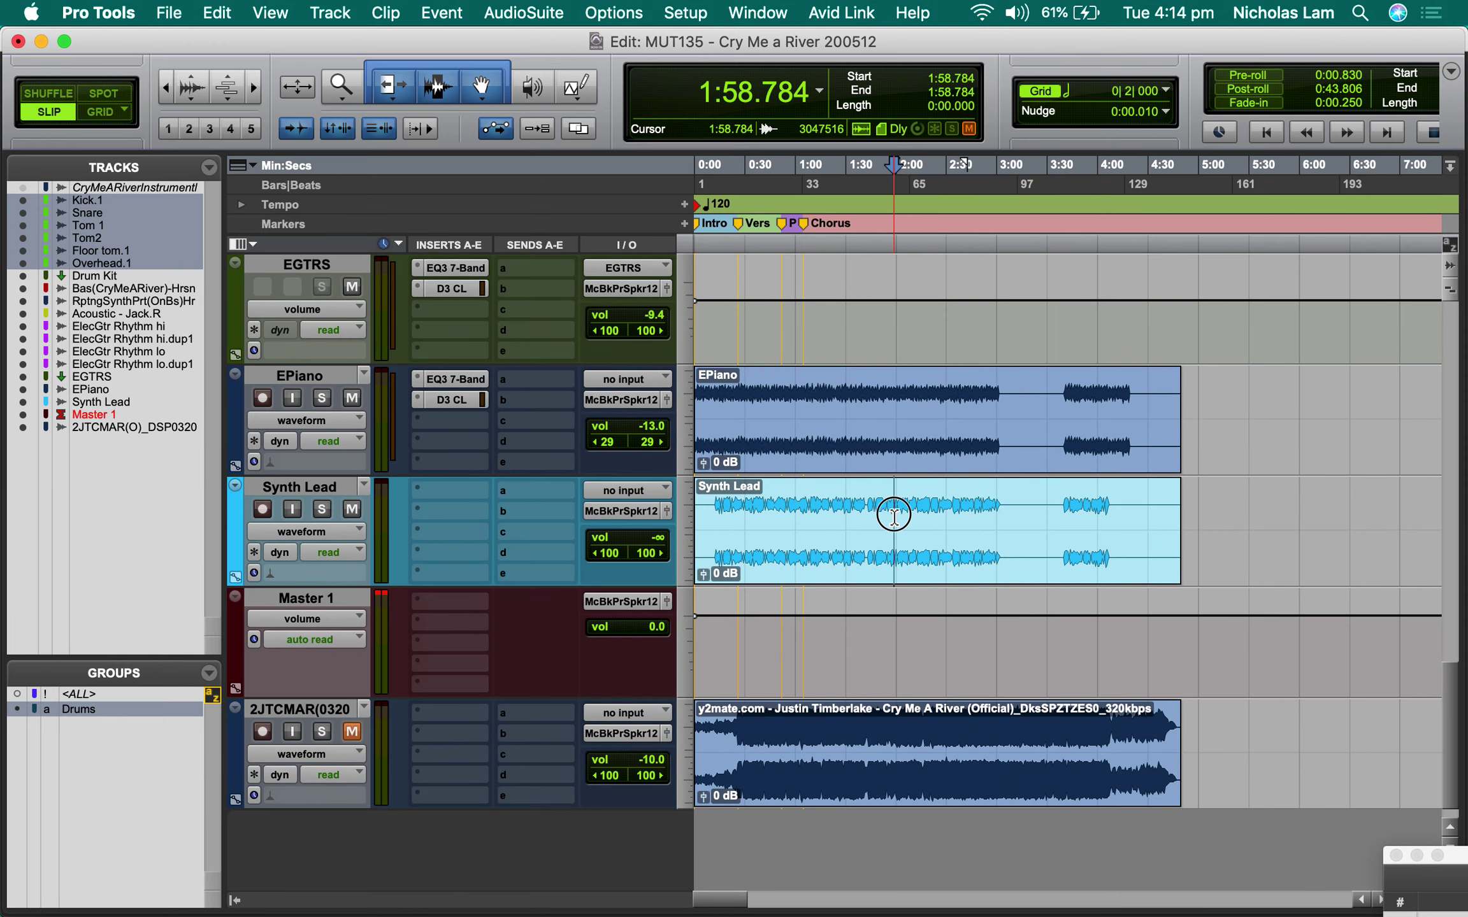
key("space")
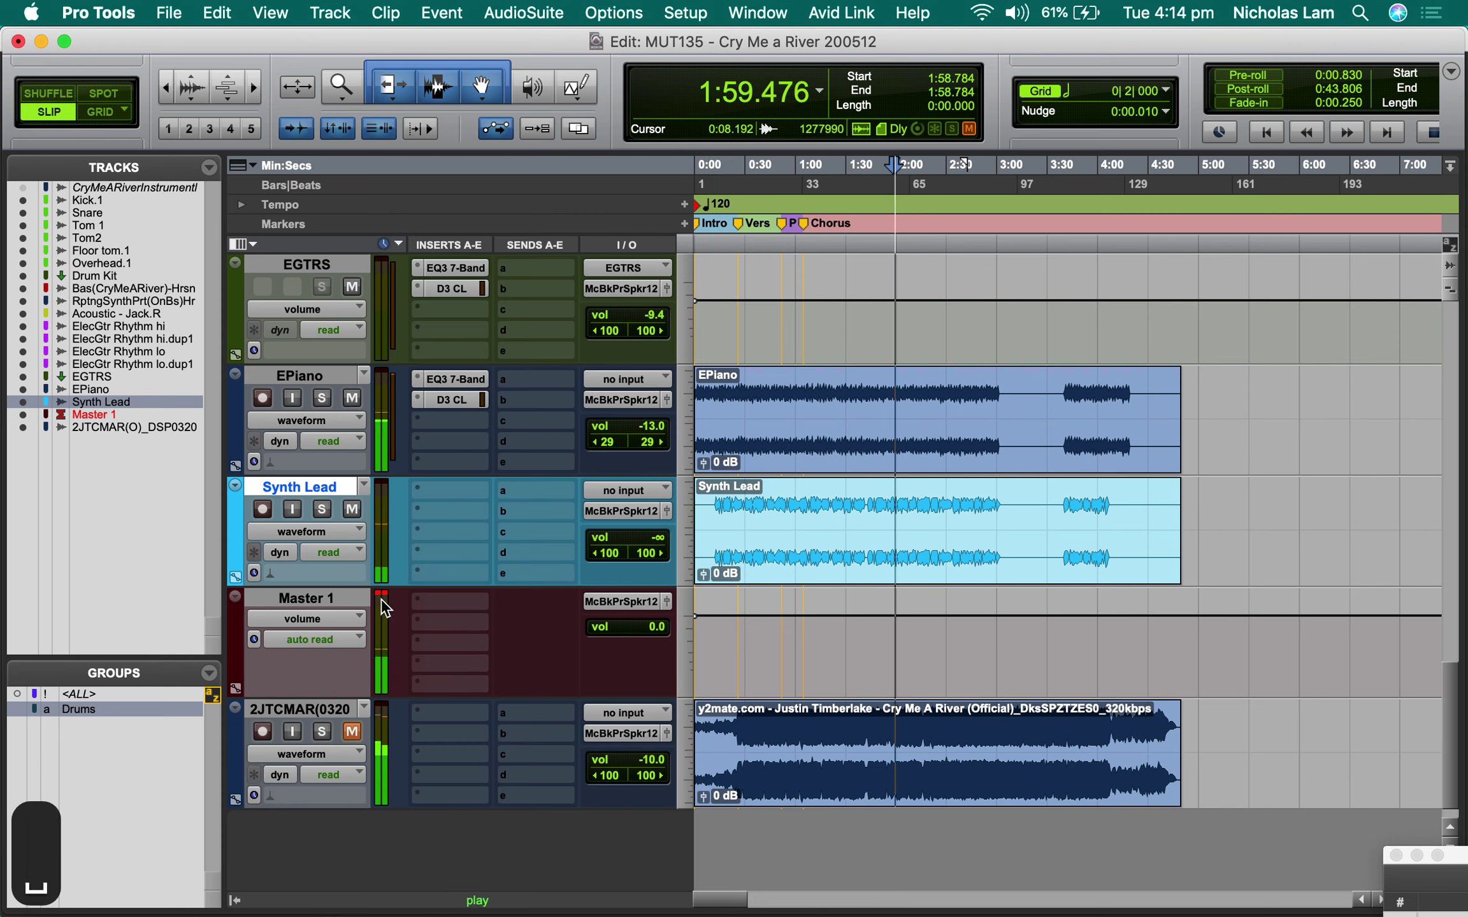
left_click(666, 511)
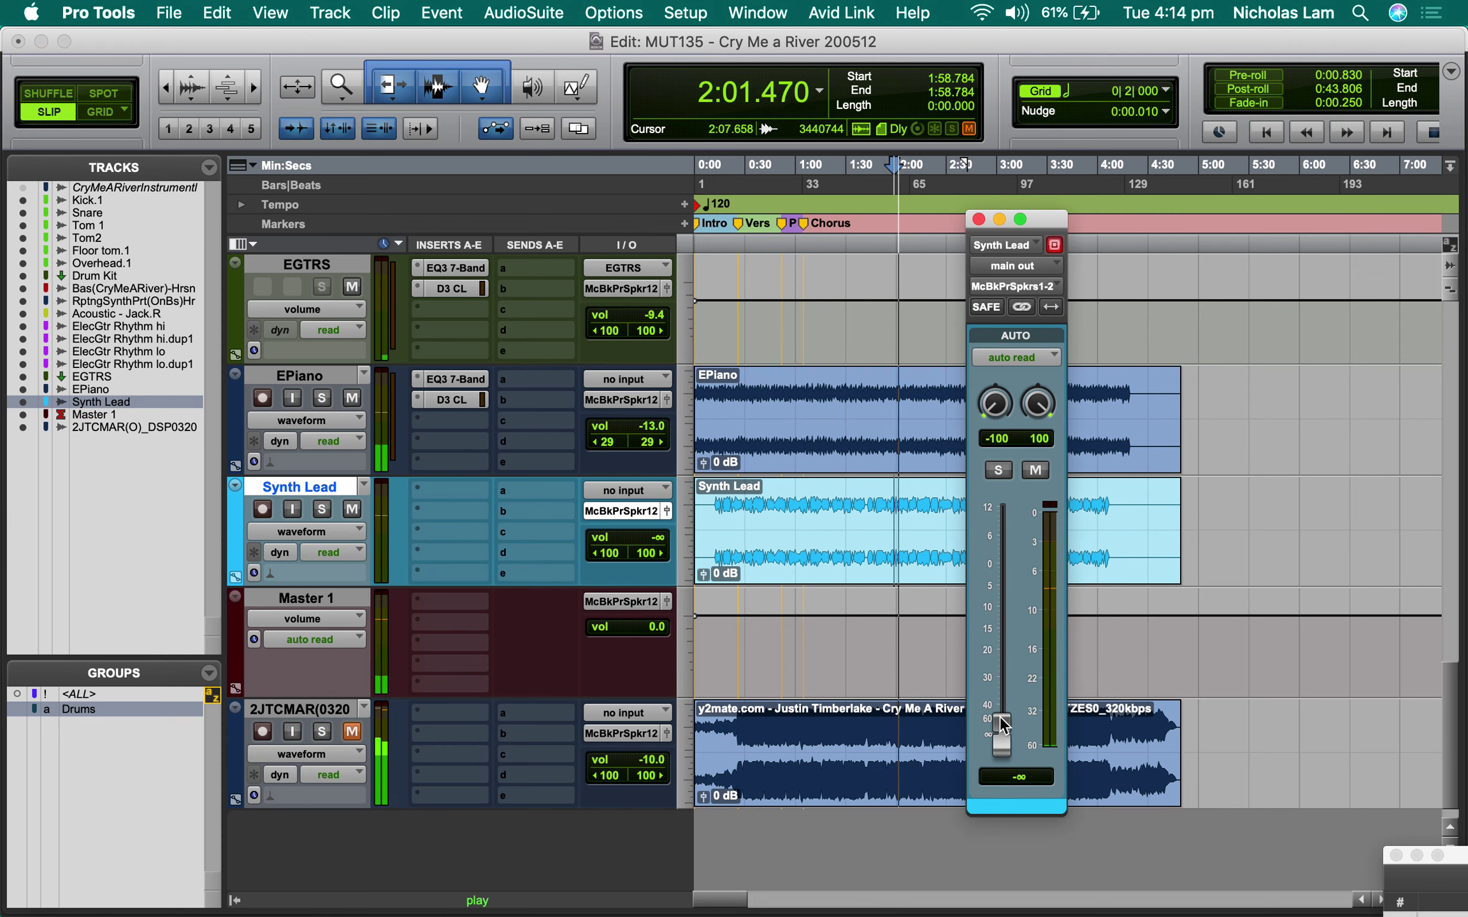
left_click_drag(1001, 733, 1010, 613)
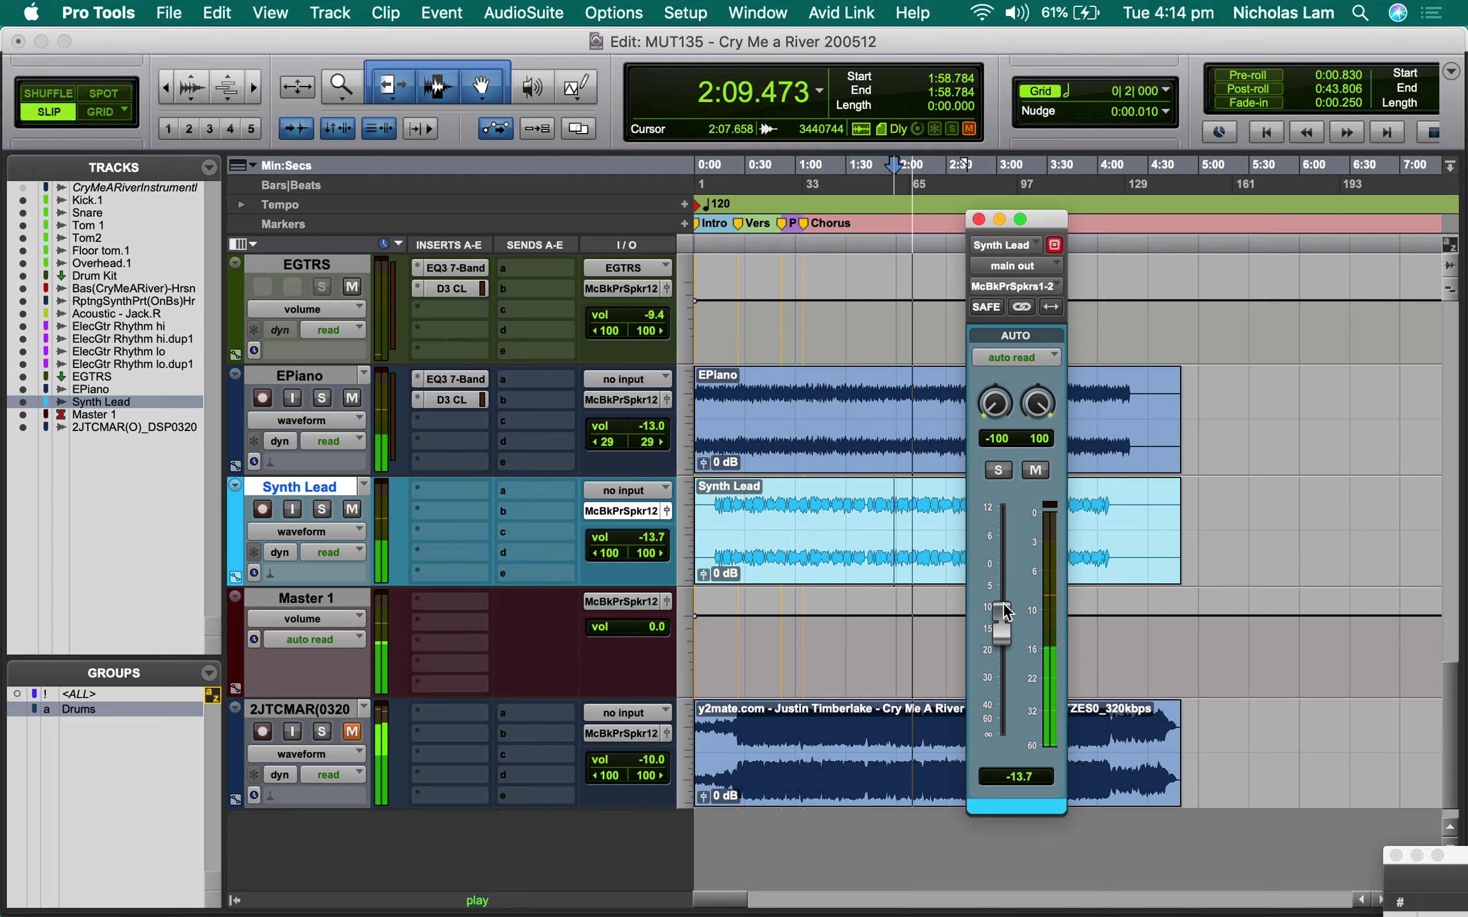
Step: Solo EPiano, cut its EQ's high-mid band by about 5.7 dB at 727 Hz, and unsolo the track with the EQ closed
left_click(324, 398)
left_click(462, 380)
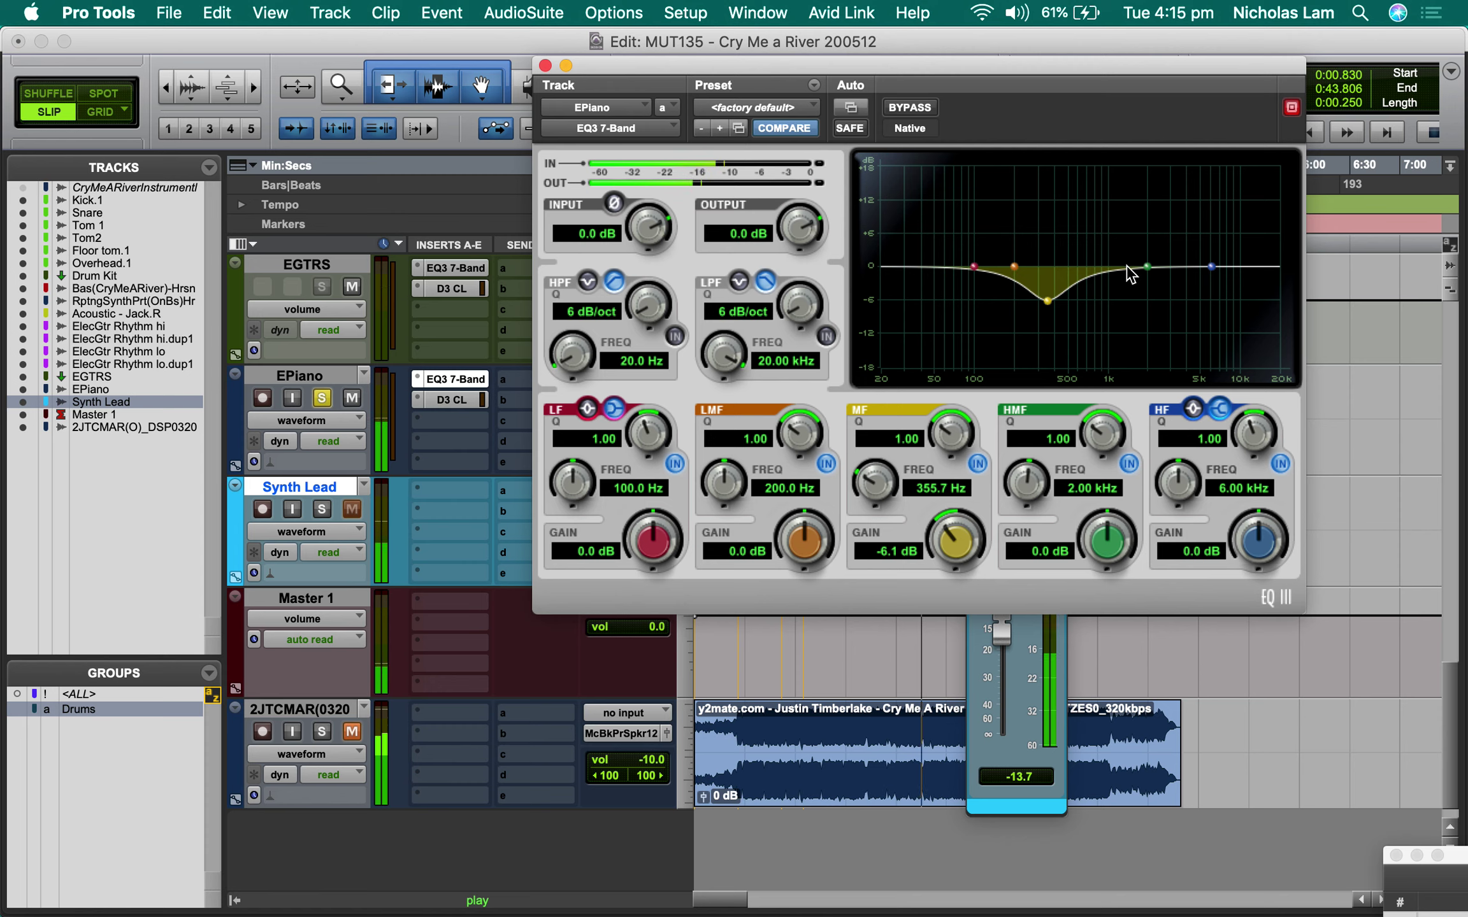
left_click_drag(1146, 274, 1089, 304)
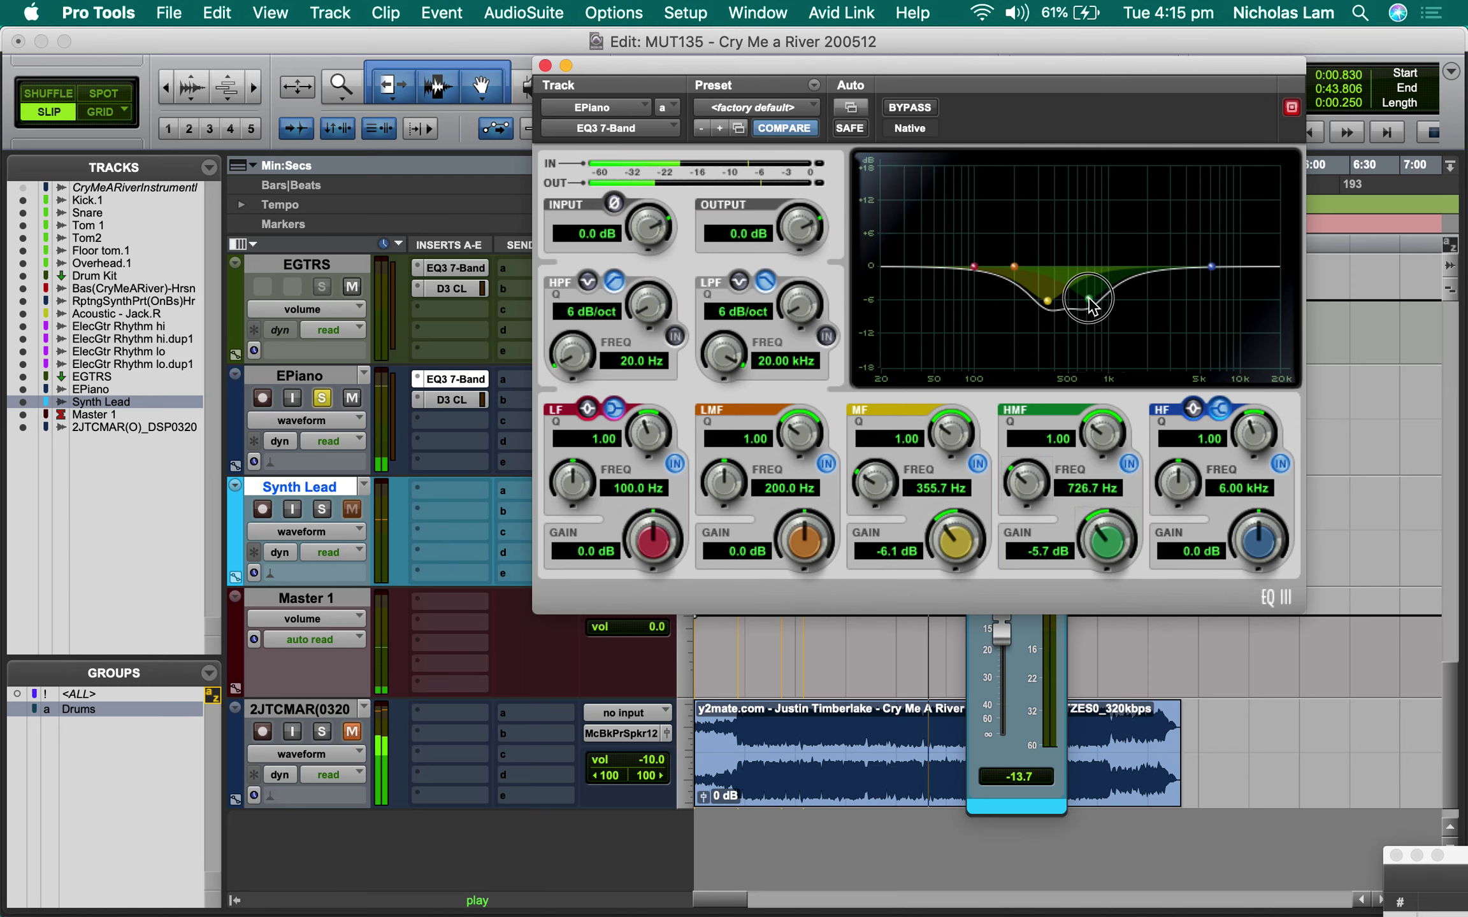
left_click(322, 398)
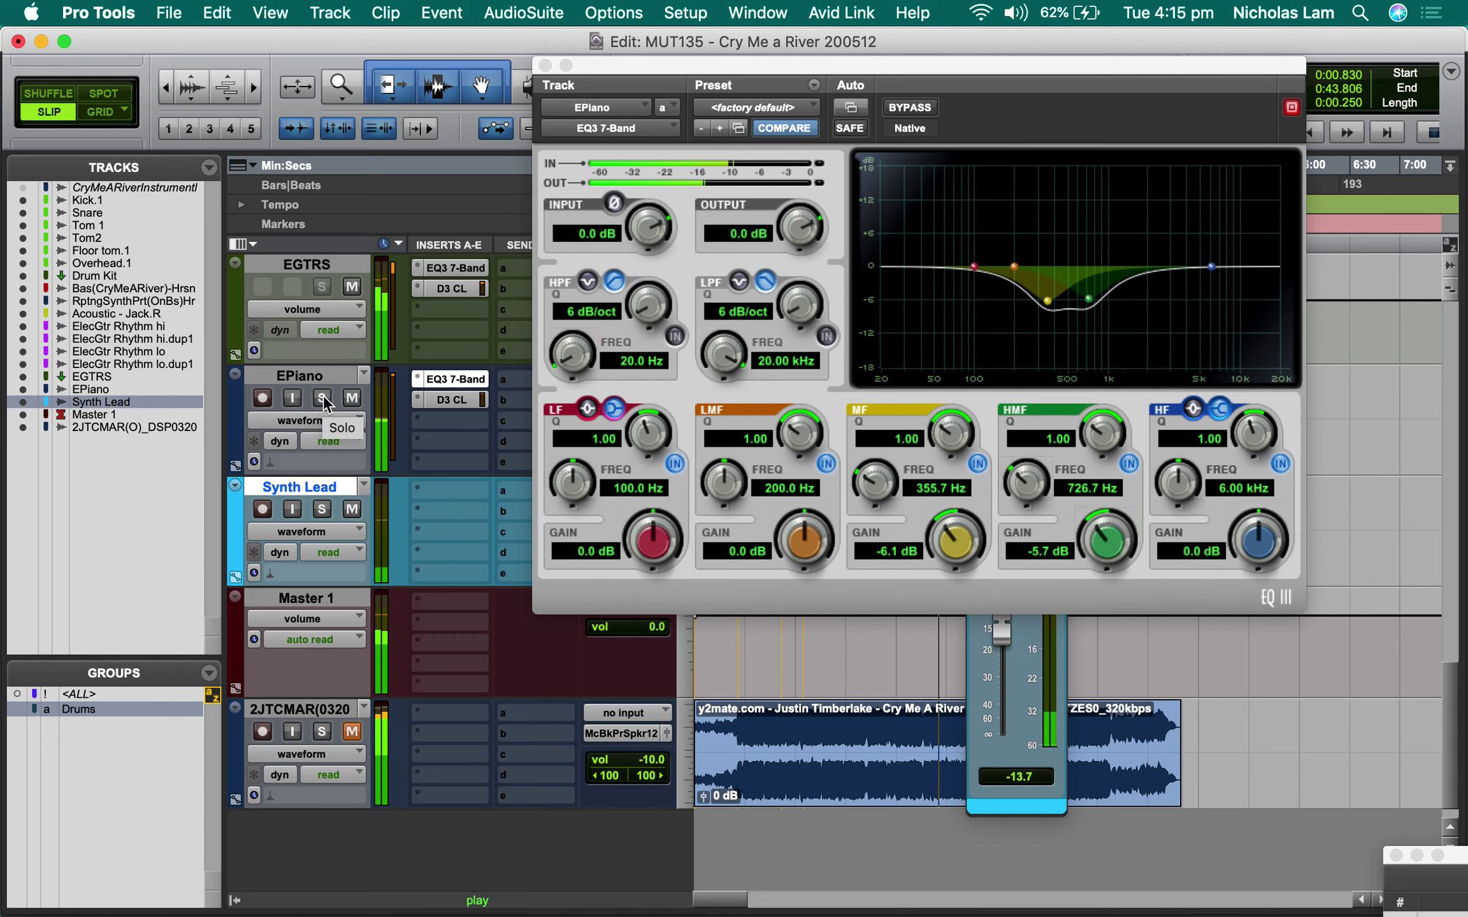
left_click(544, 65)
Step: Open the EPiano track's output fader and set the track's volume to -10 dB
left_click(666, 400)
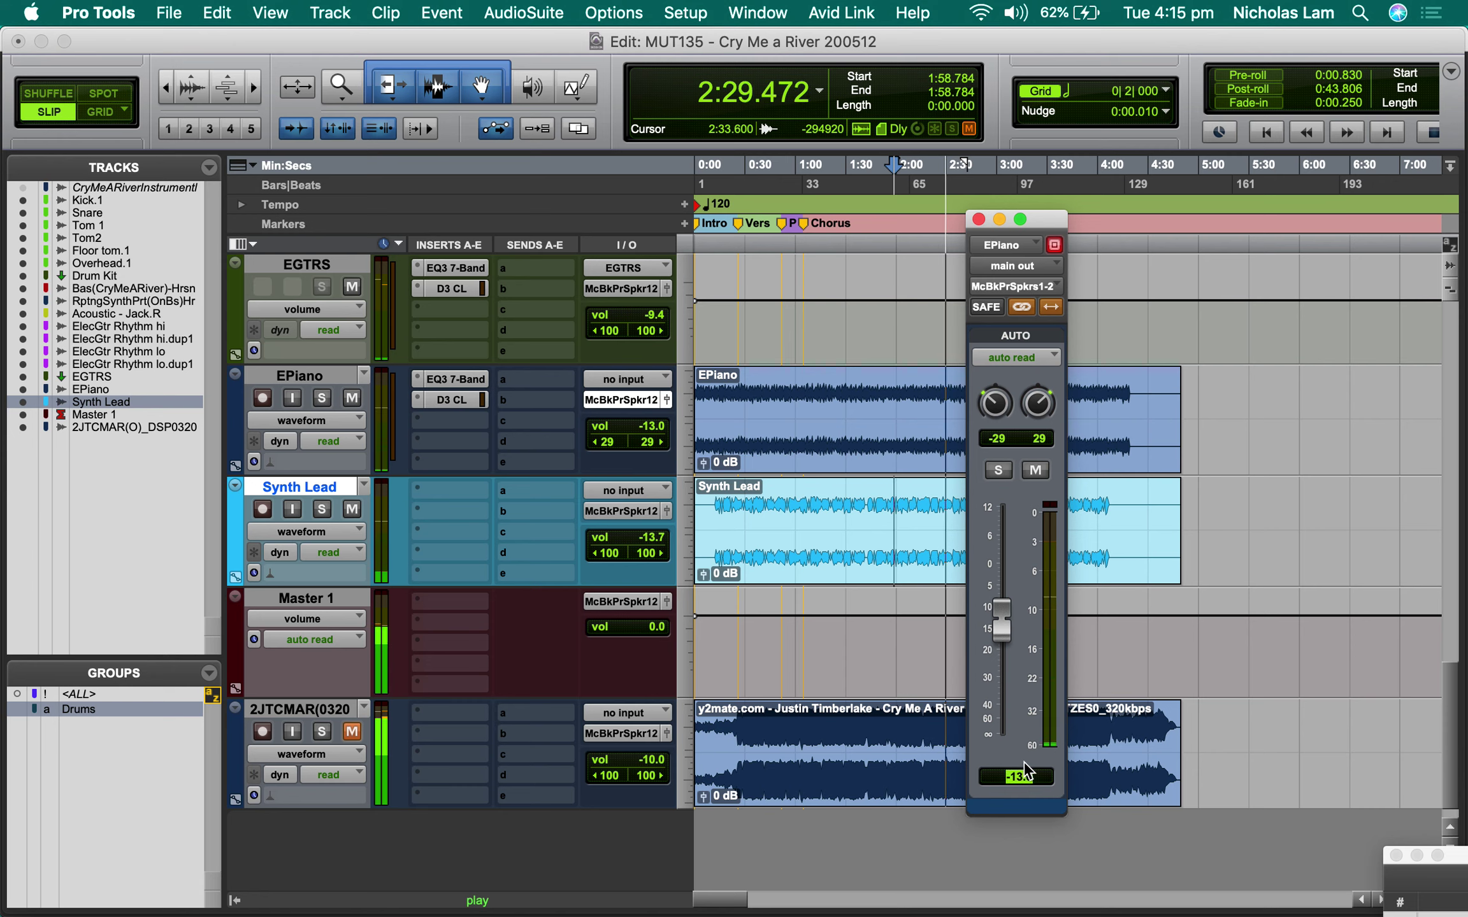
type("-10")
key("Return")
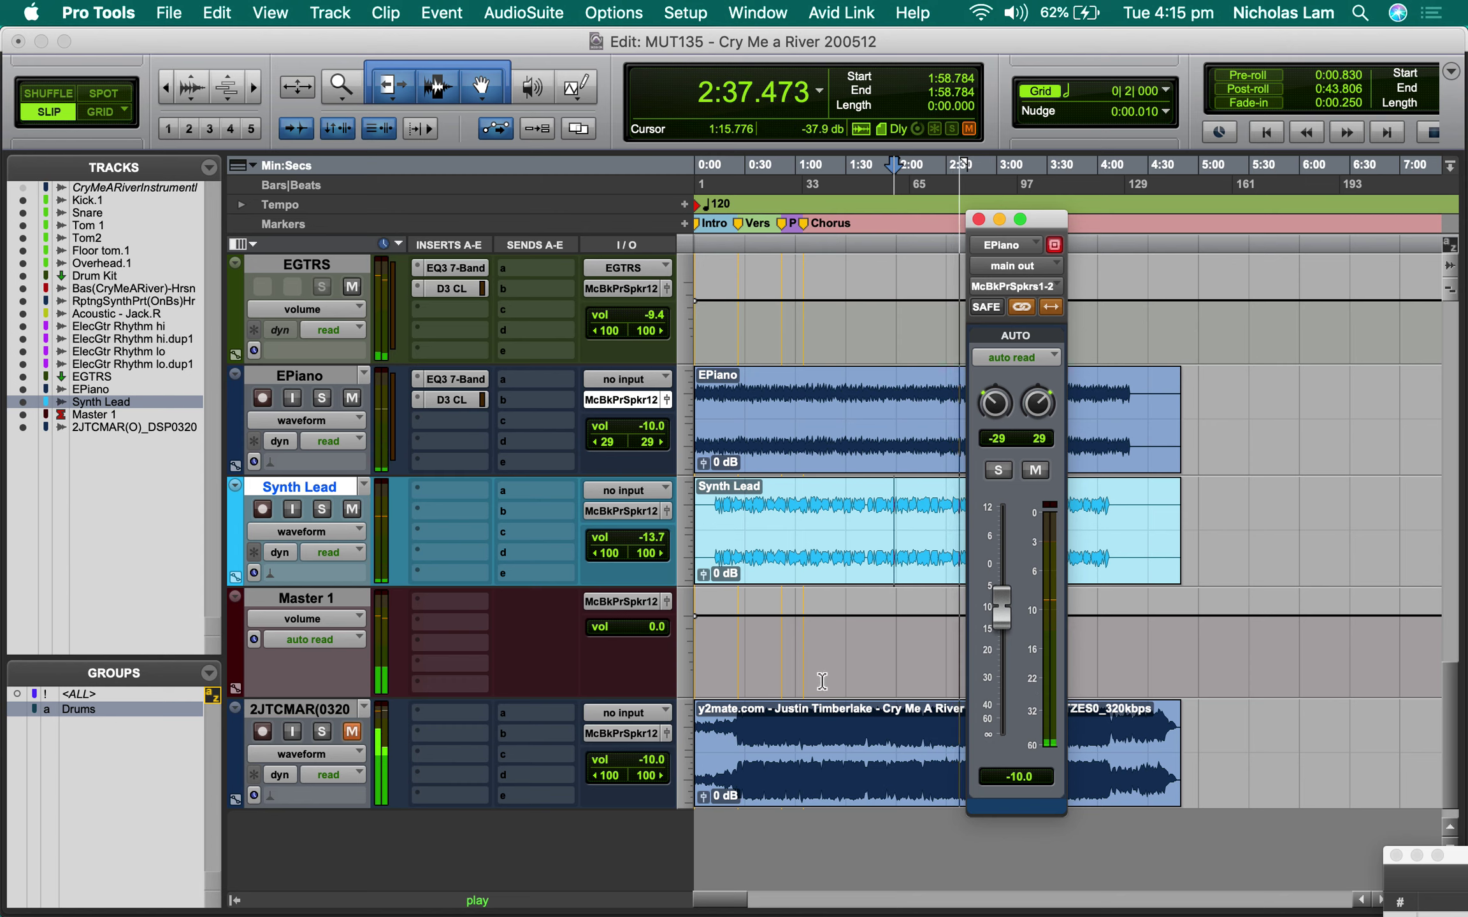
Step: Raise the high-pass filter frequency on the EGTRS track's EQ to about 388 Hz and close the EQ
scroll(482, 350, "down", 2)
scroll(479, 360, "up", 5)
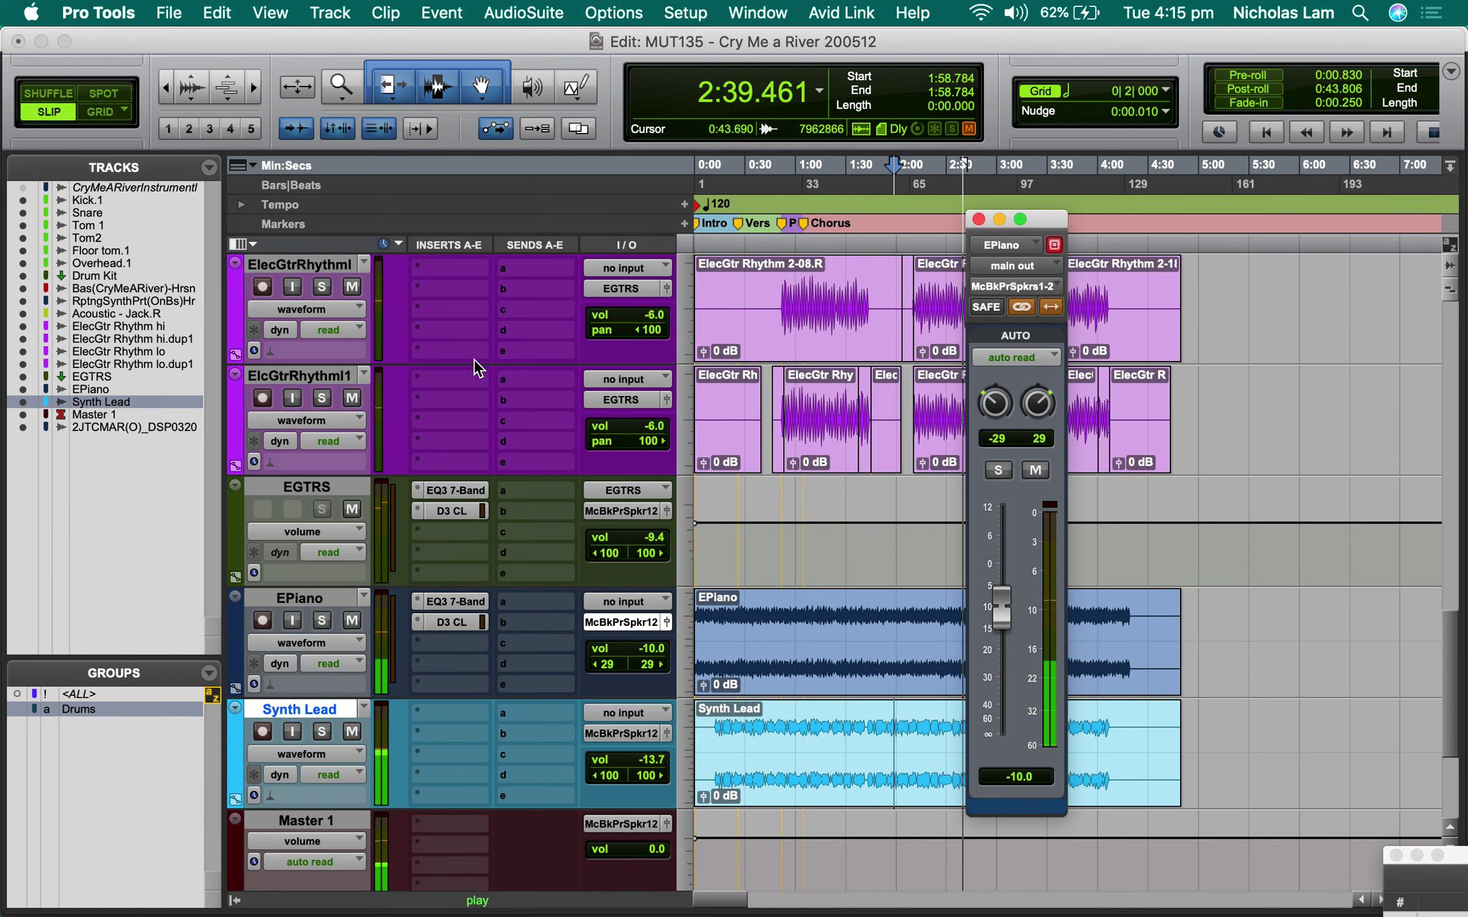
left_click(455, 490)
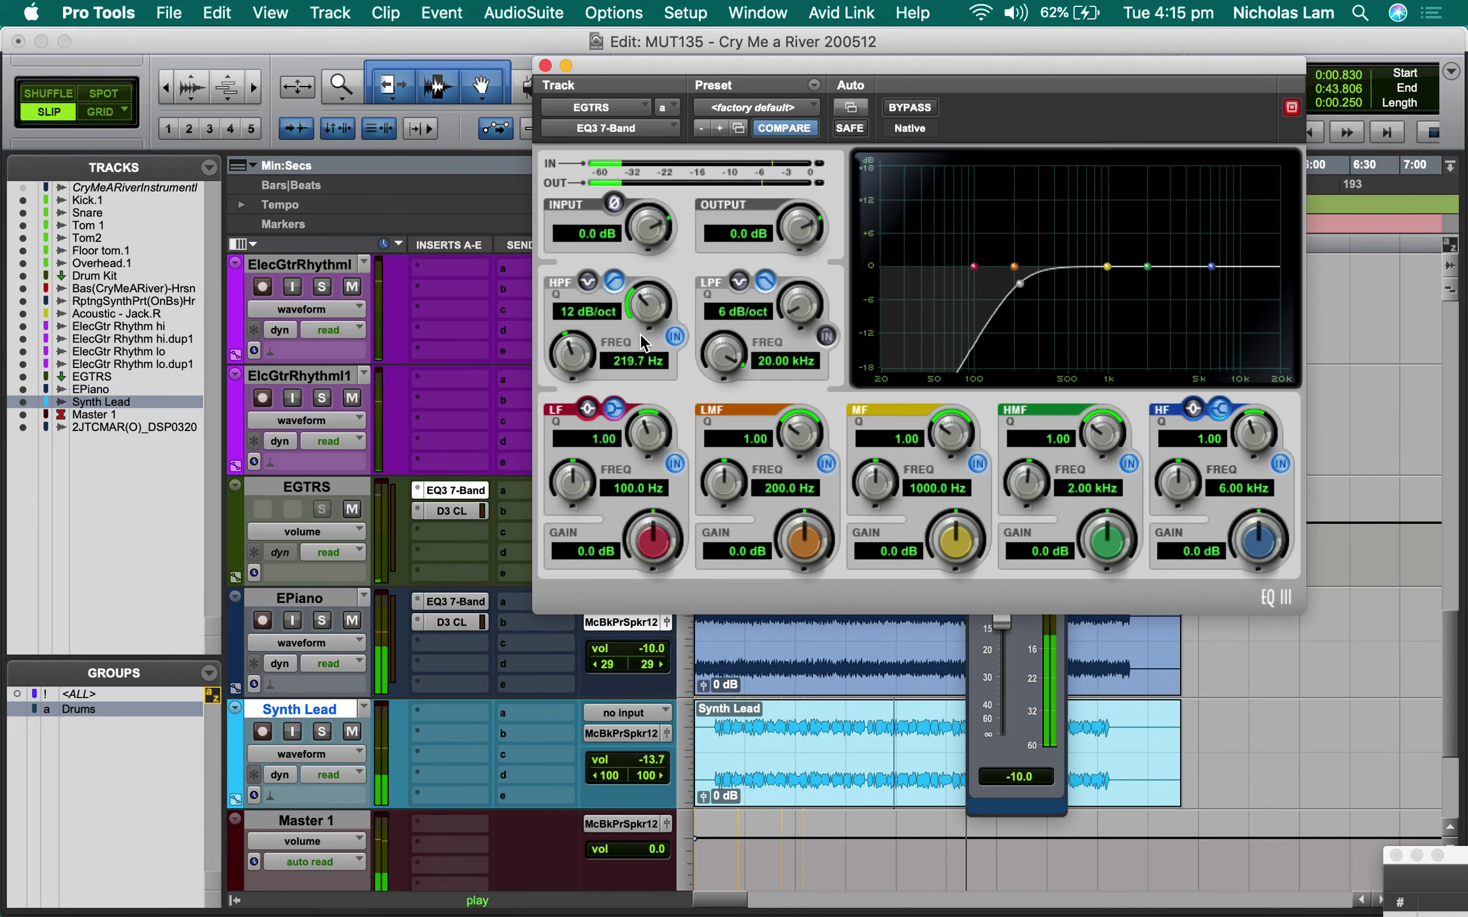
left_click_drag(588, 357, 590, 335)
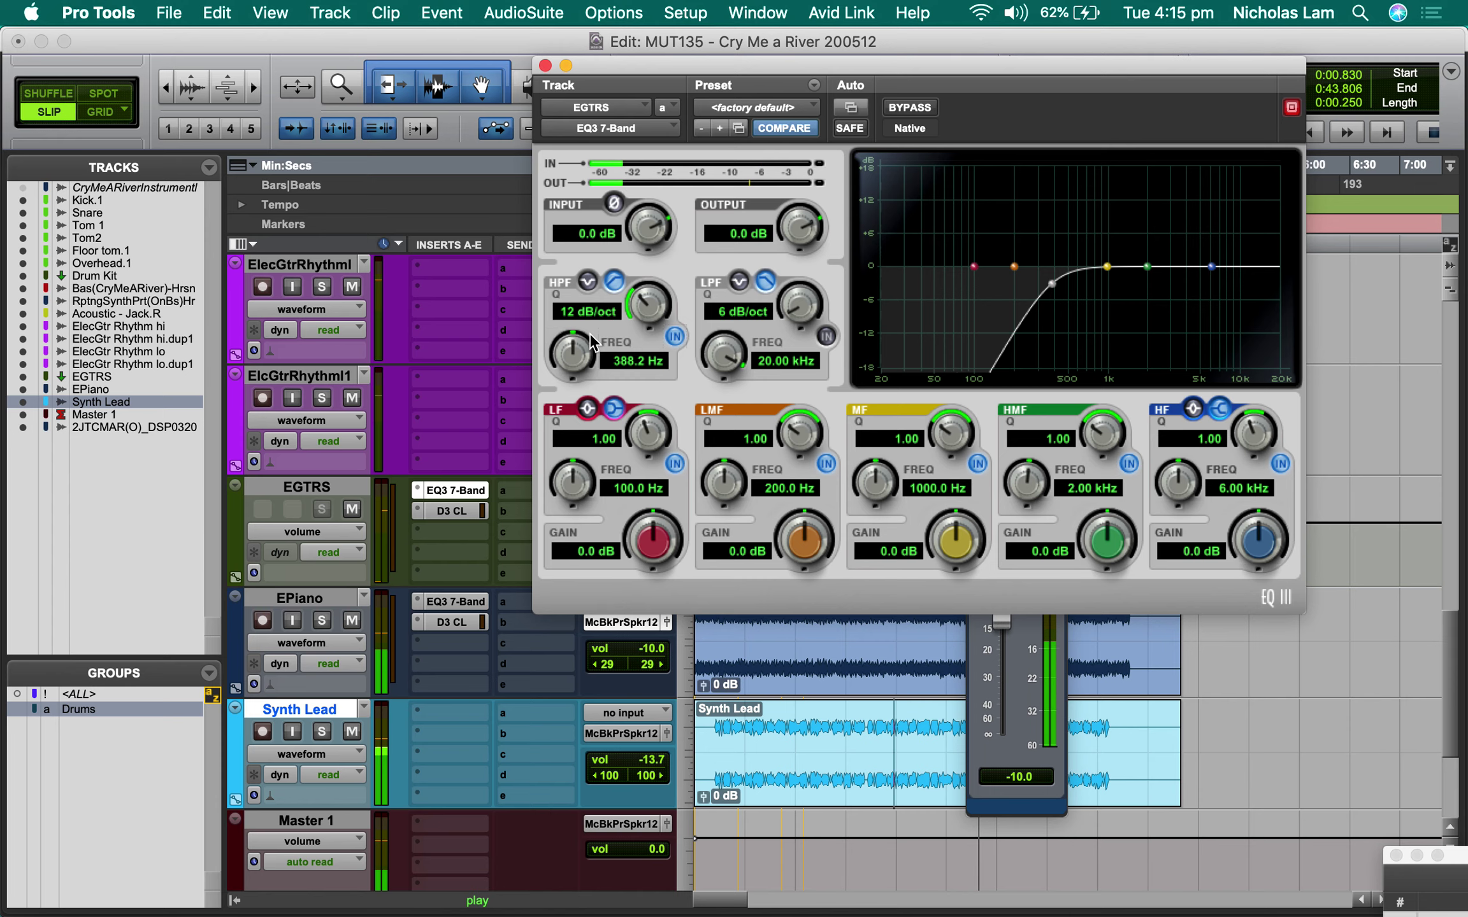
left_click(546, 64)
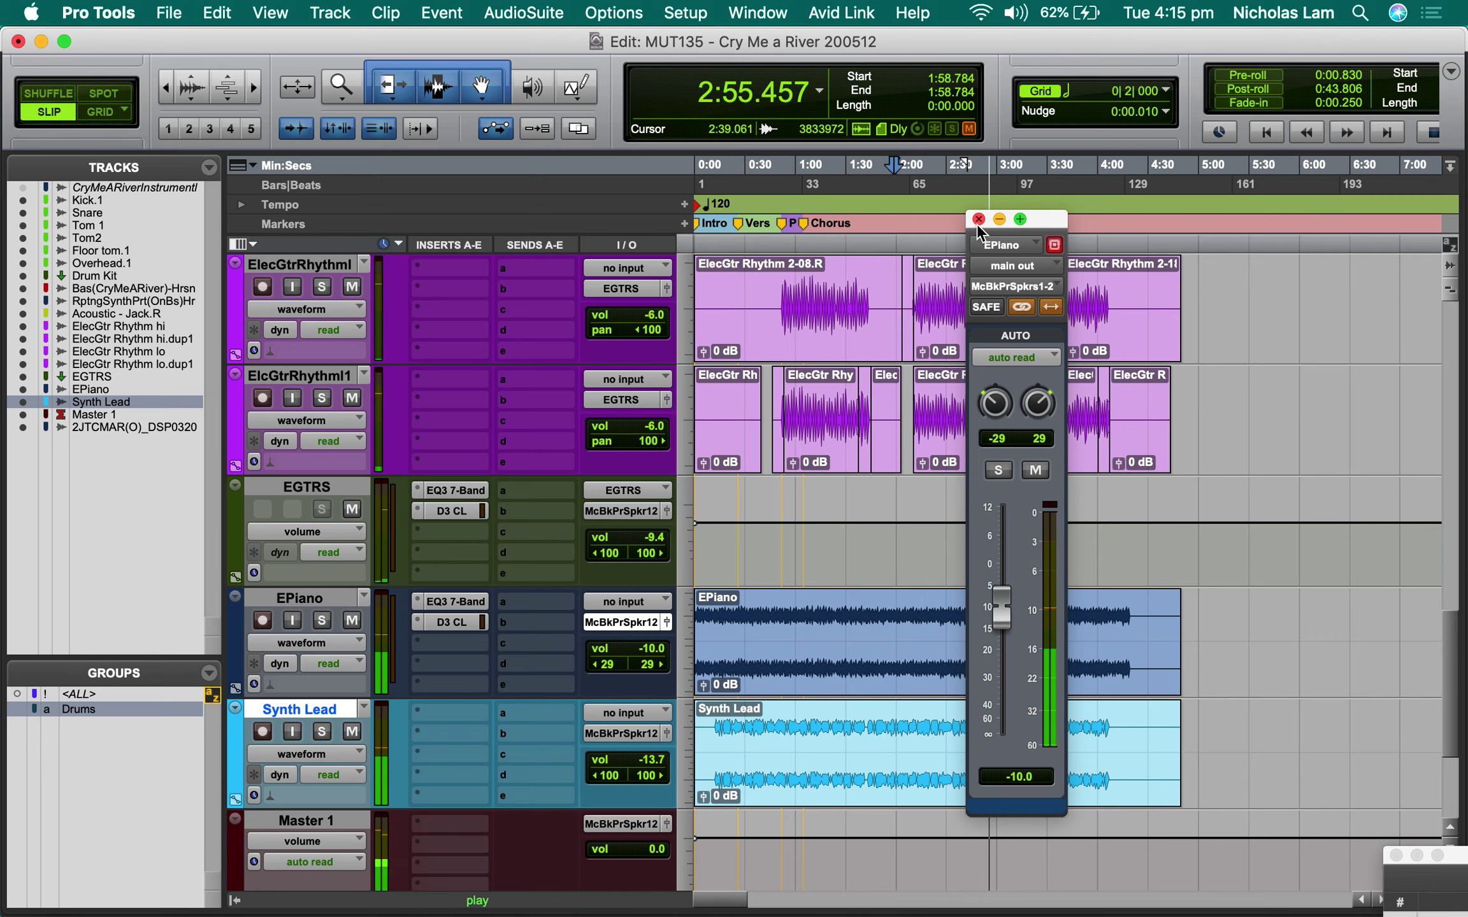
scroll(888, 592, "up", 3)
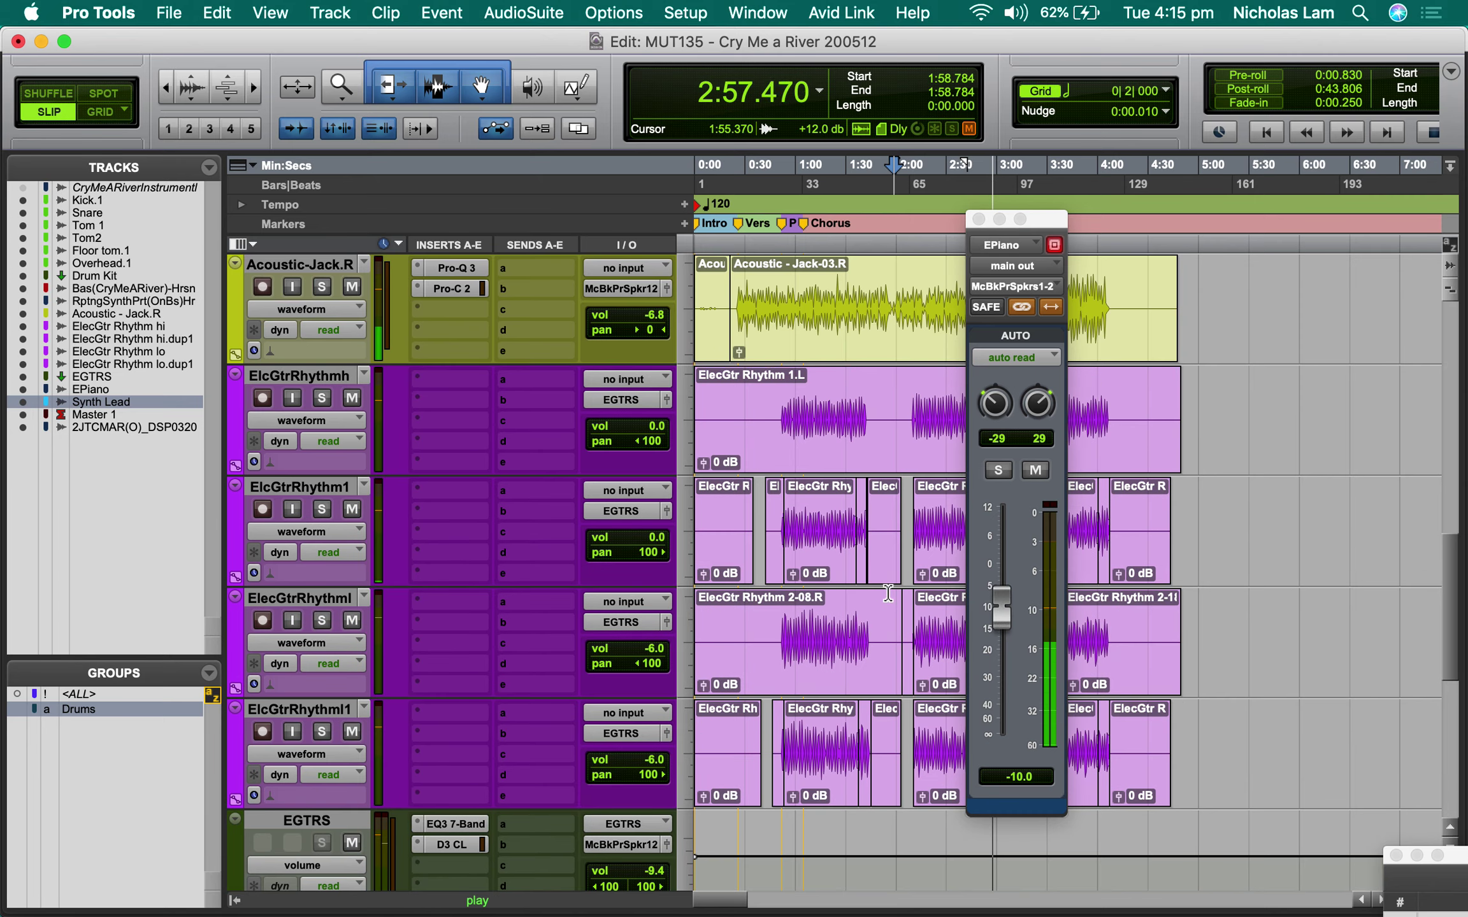
scroll(898, 554, "down", 10)
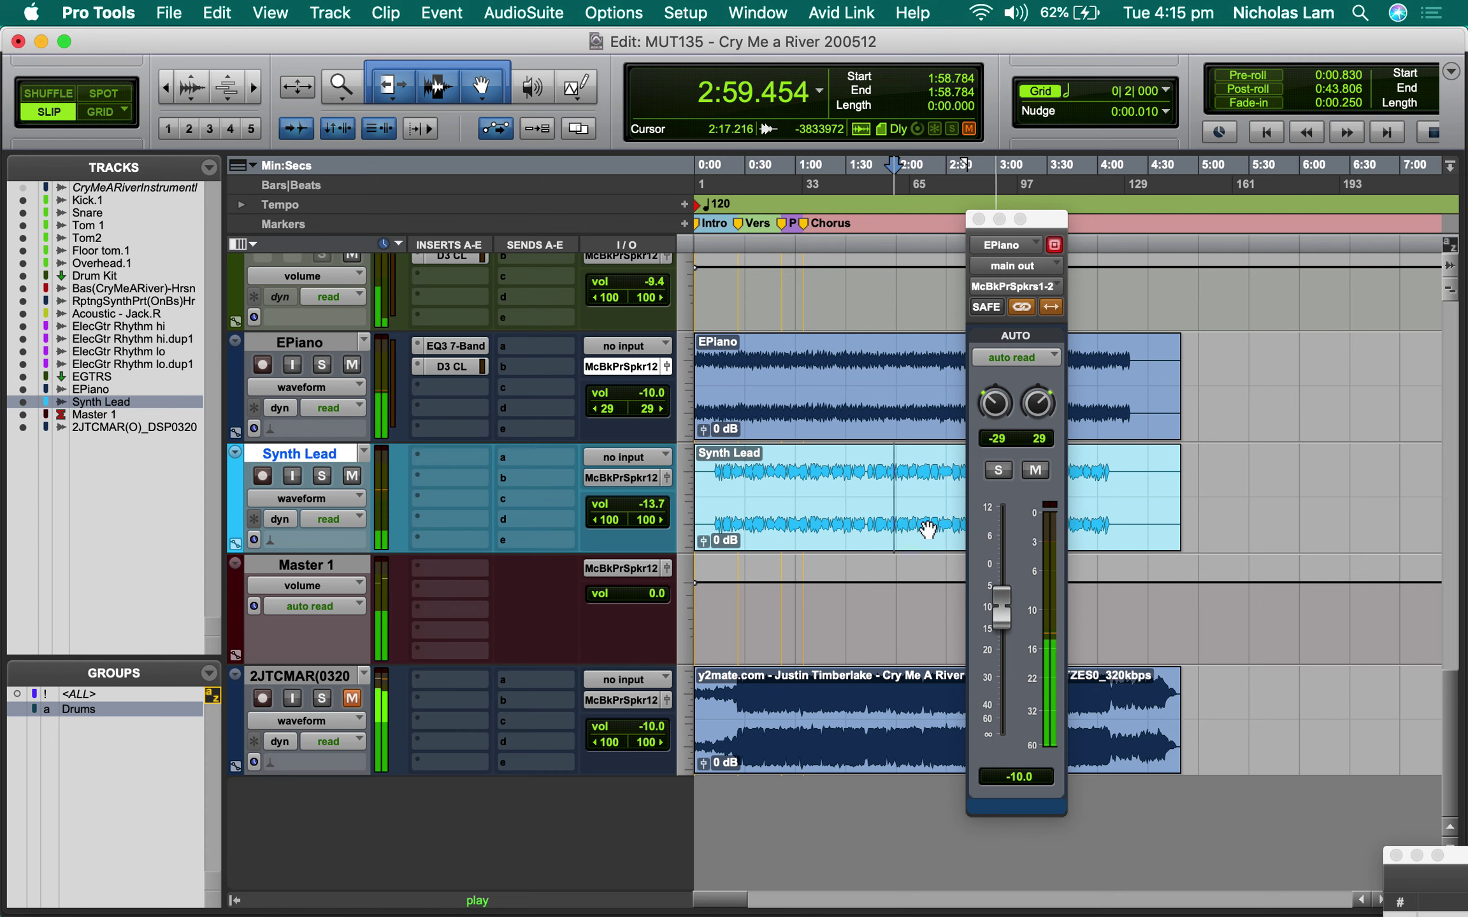